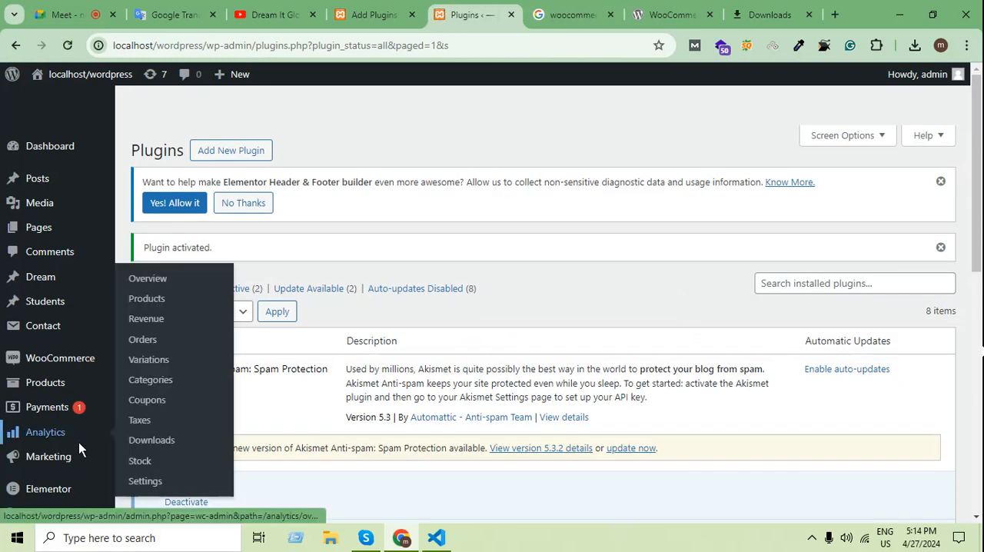
Open the form for adding a new WooCommerce product in a separate browser tab.
scroll(78, 442, "down", 2)
mouse_move(94, 222)
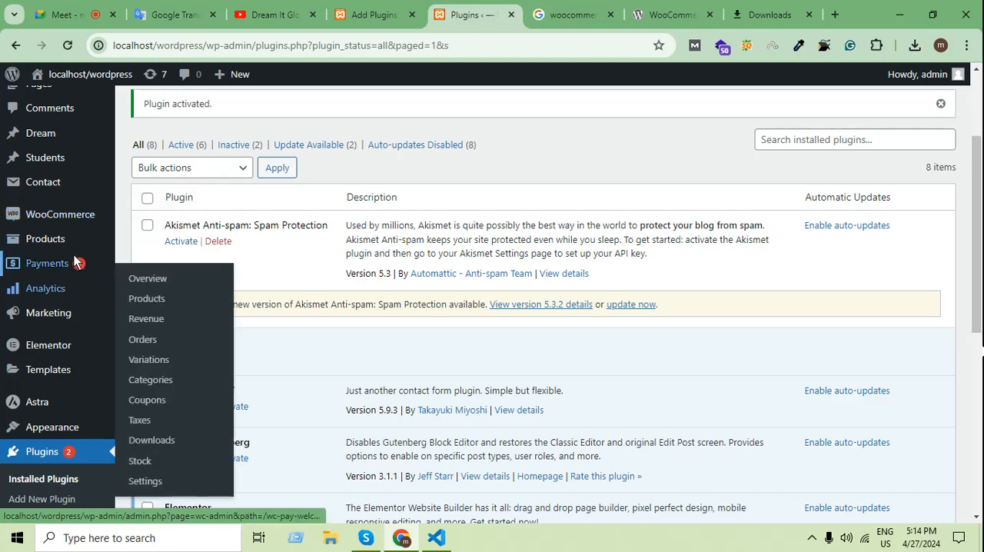
mouse_move(72, 244)
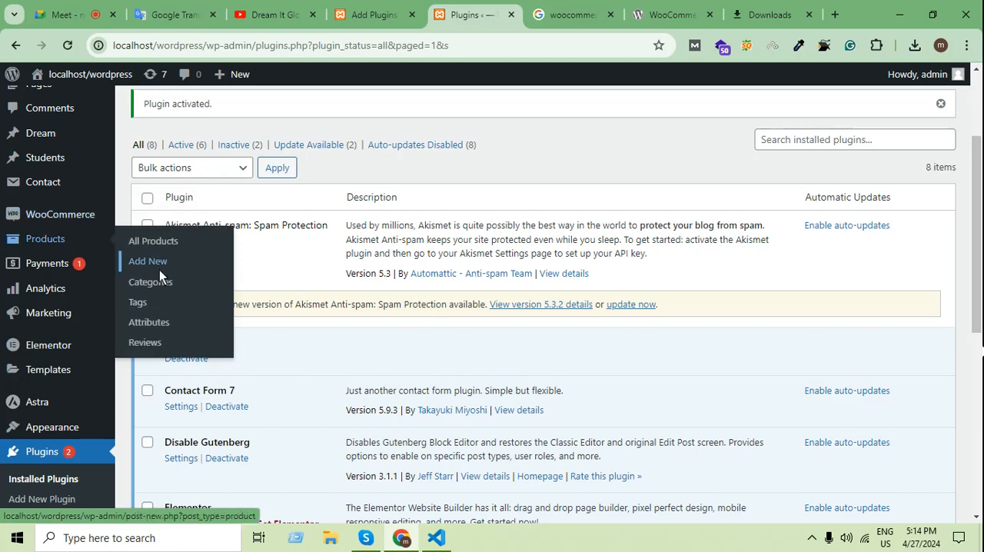
middle_click(159, 266)
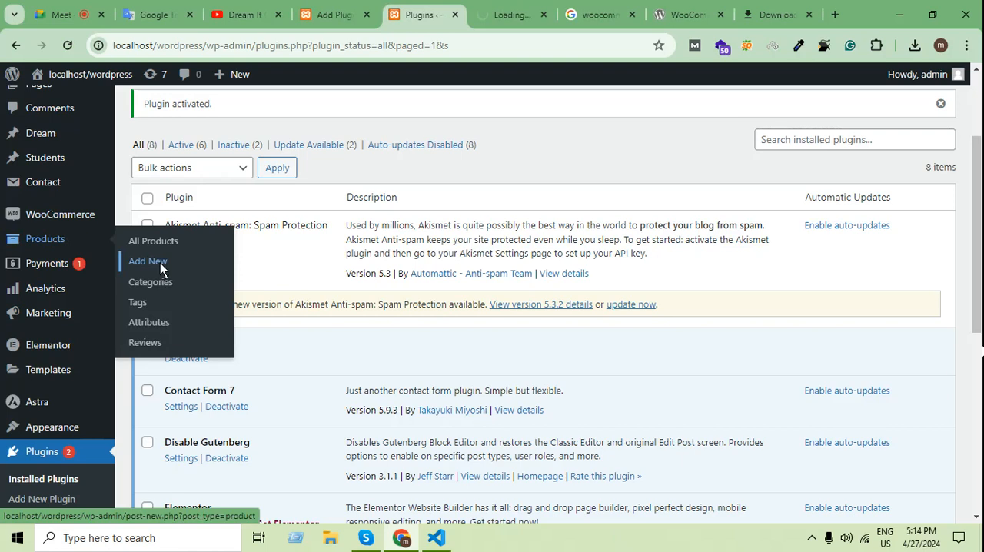
left_click(512, 8)
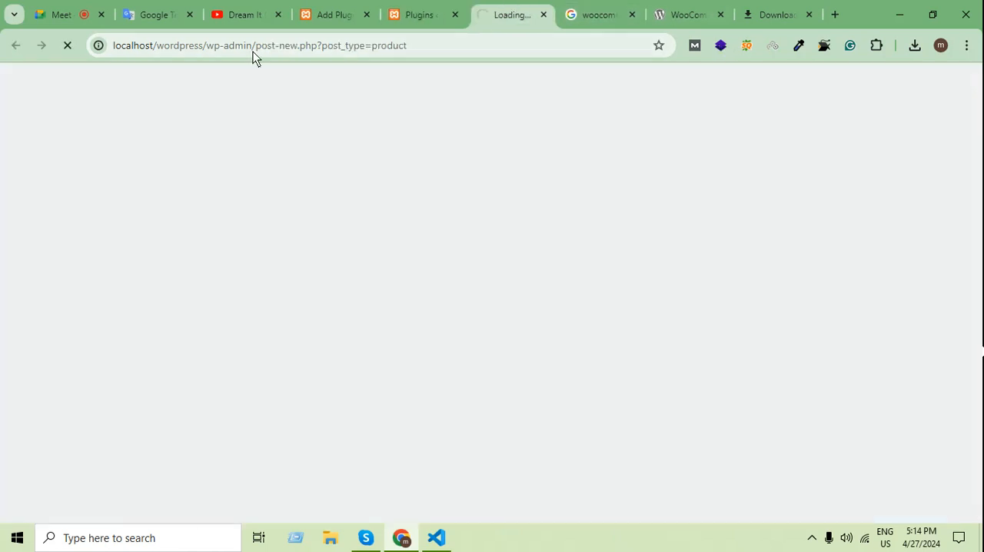
left_click(333, 9)
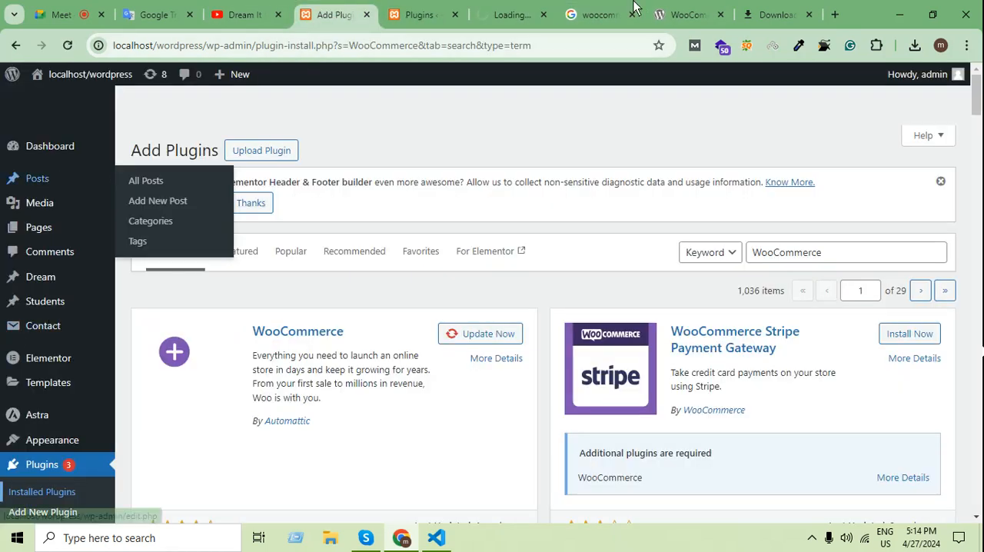
left_click(512, 14)
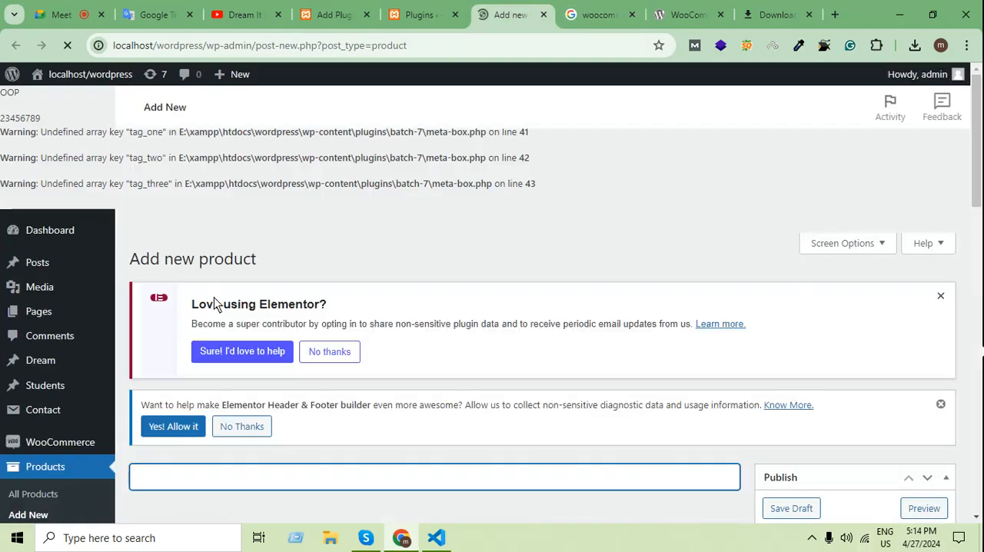
Search Google in a new tab for "Mobil phone accecories" and accept the corrected spelling "Mobile phone accessories".
left_click(834, 14)
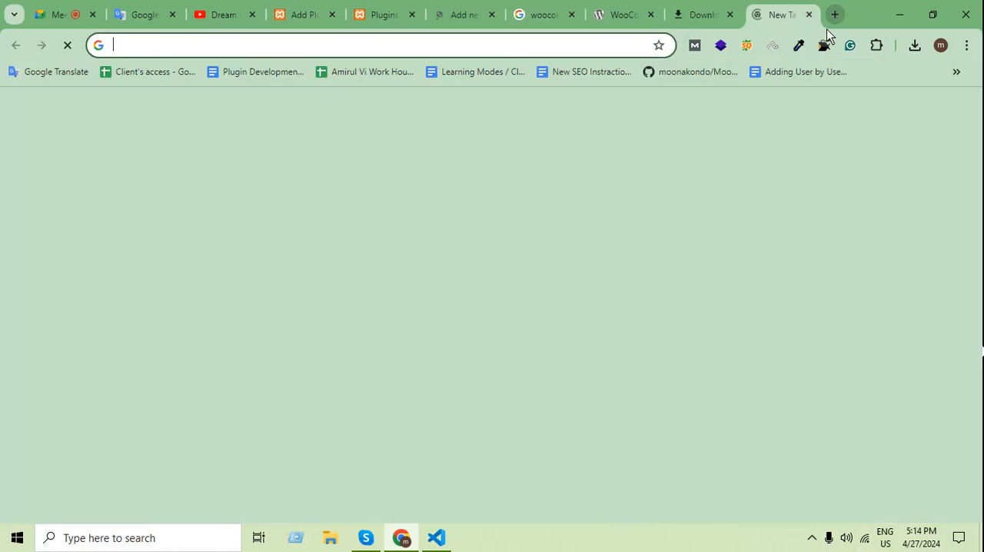
type("Mobil ")
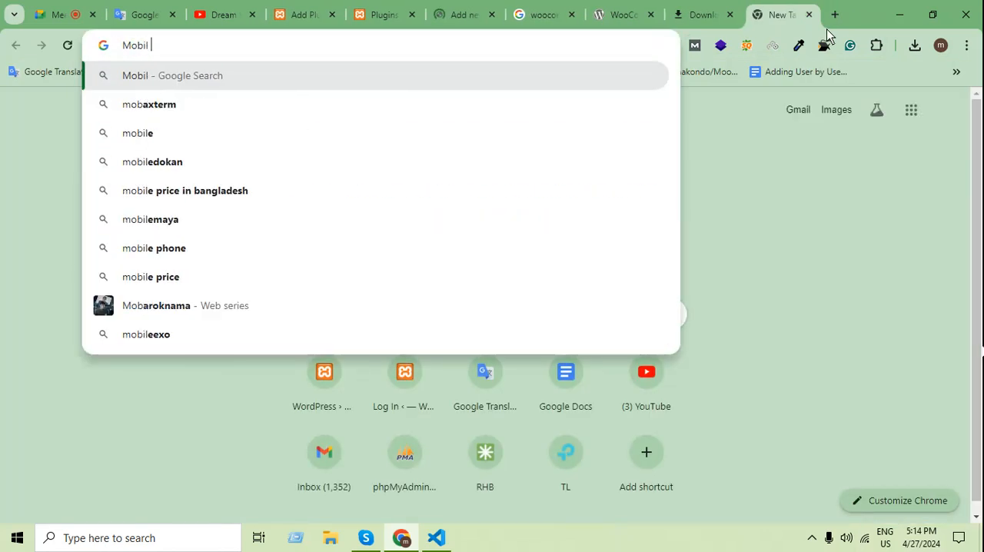
type("phone acce")
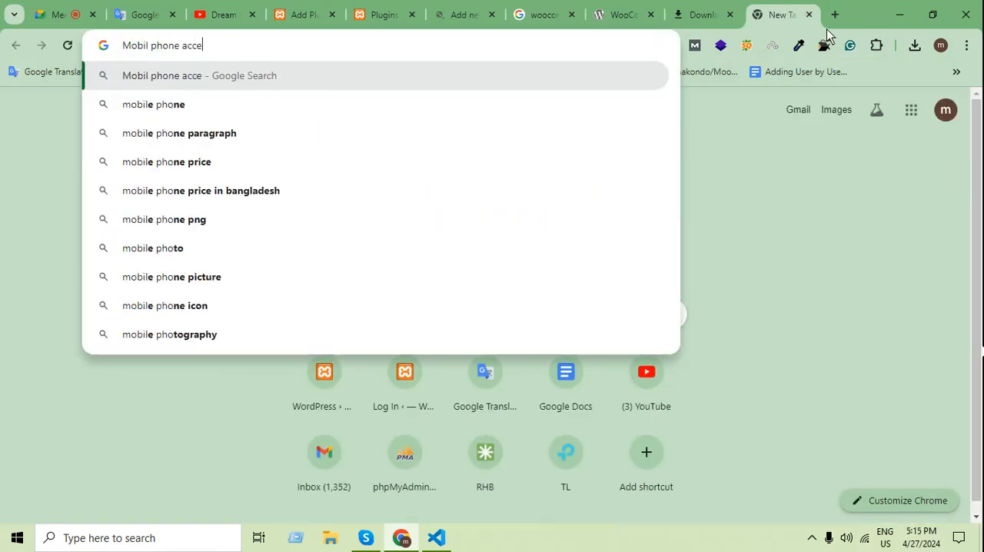
type("cories")
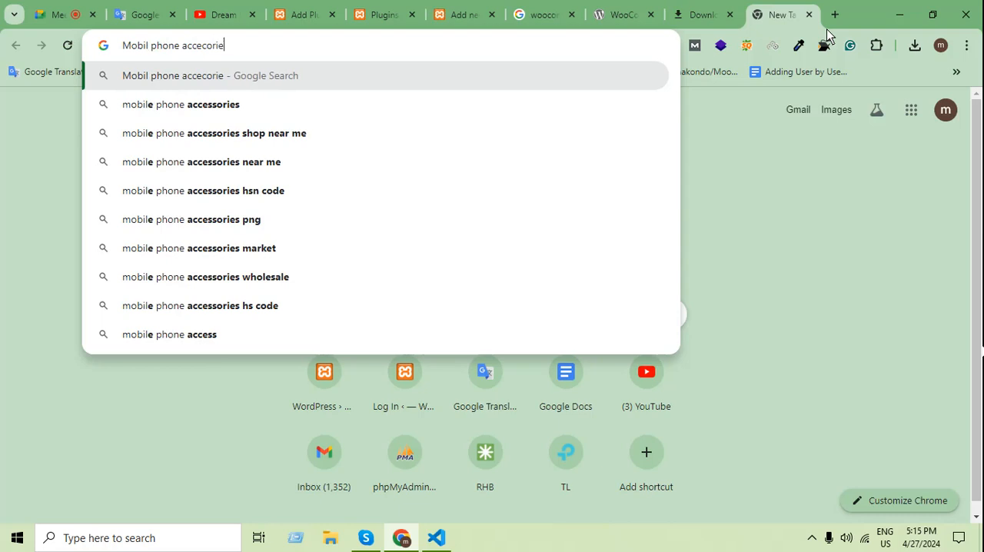
key("Return")
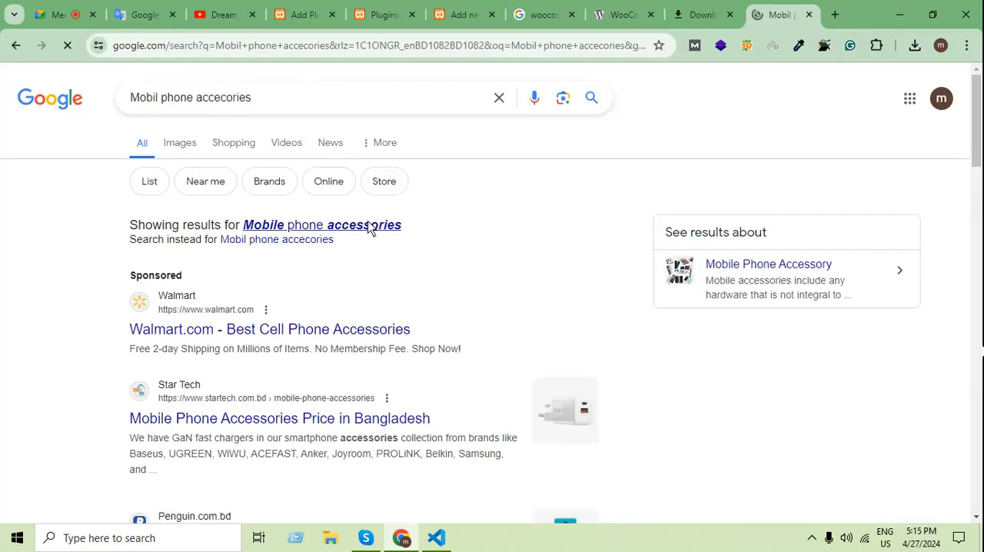
left_click(368, 225)
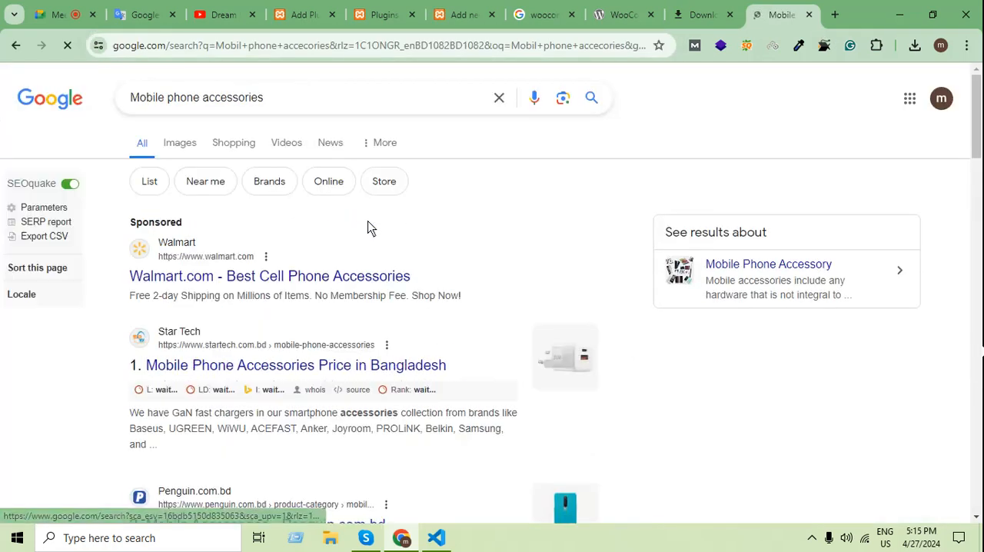
Open Walmart's cell phone accessories results in a new tab and go to the Heavy Duty Nylon FLIP Phone Case product.
middle_click(322, 279)
left_click(797, 11)
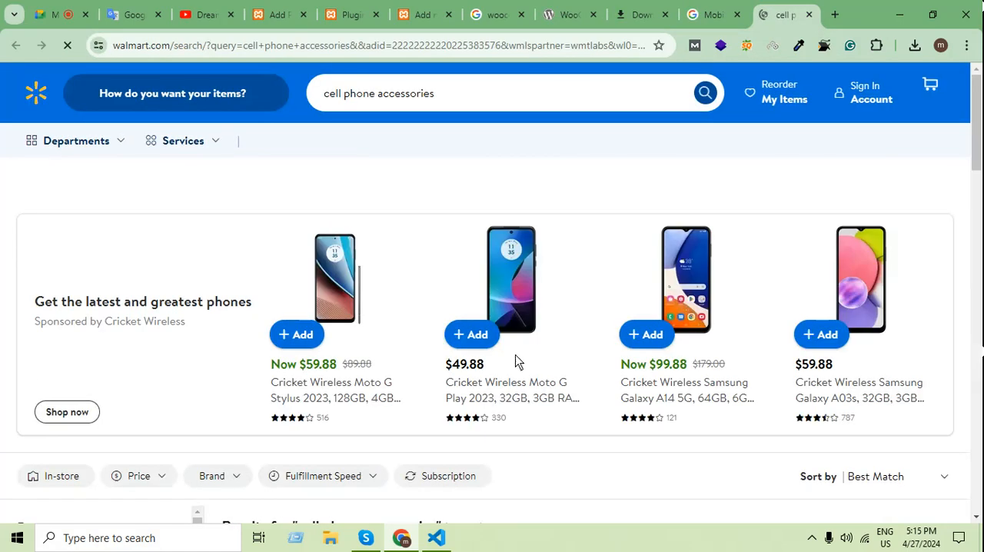
scroll(421, 459, "down", 3)
scroll(405, 483, "down", 3)
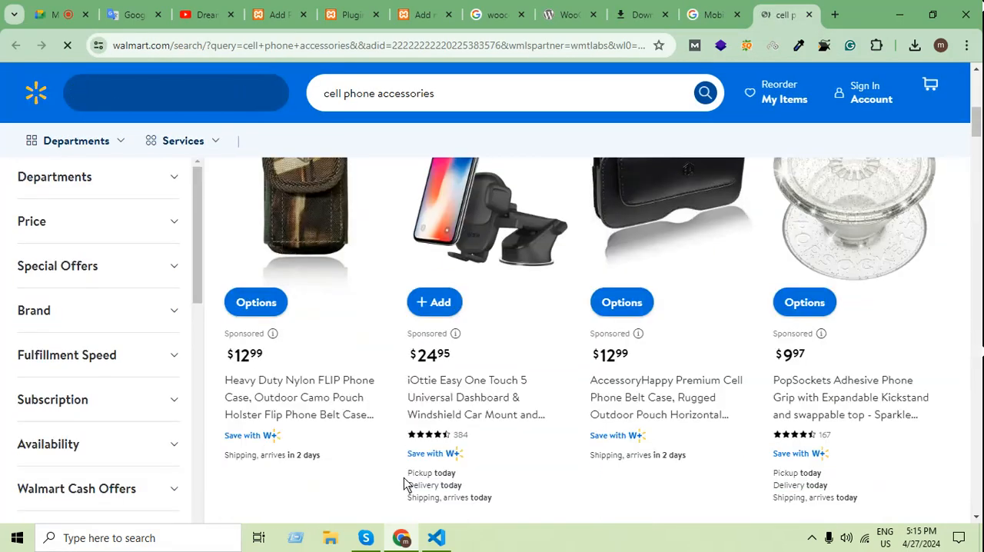
left_click(309, 203)
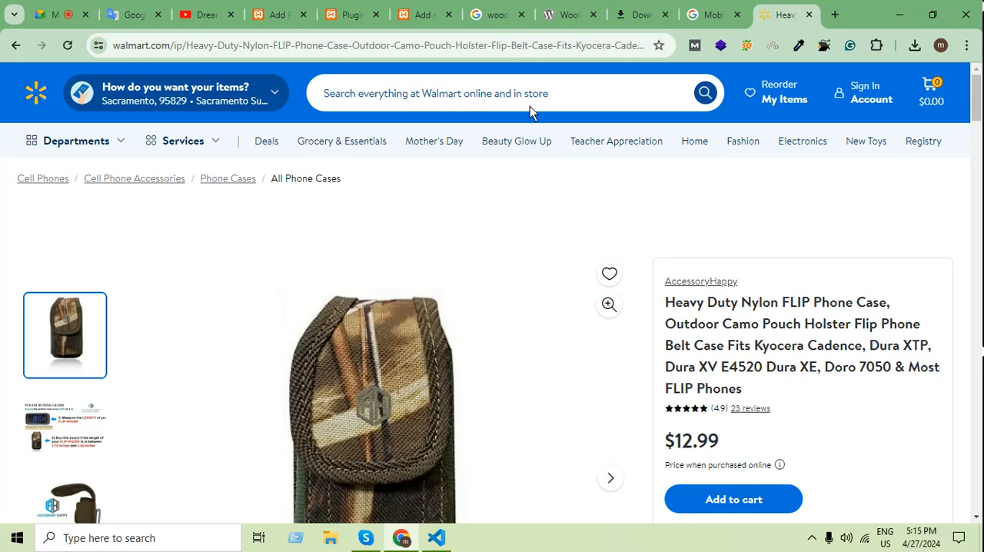
Copy the full Heavy Duty Nylon FLIP Phone Case title from Walmart into the new product's name field.
scroll(730, 323, "down", 1)
left_click_drag(764, 329, 665, 230)
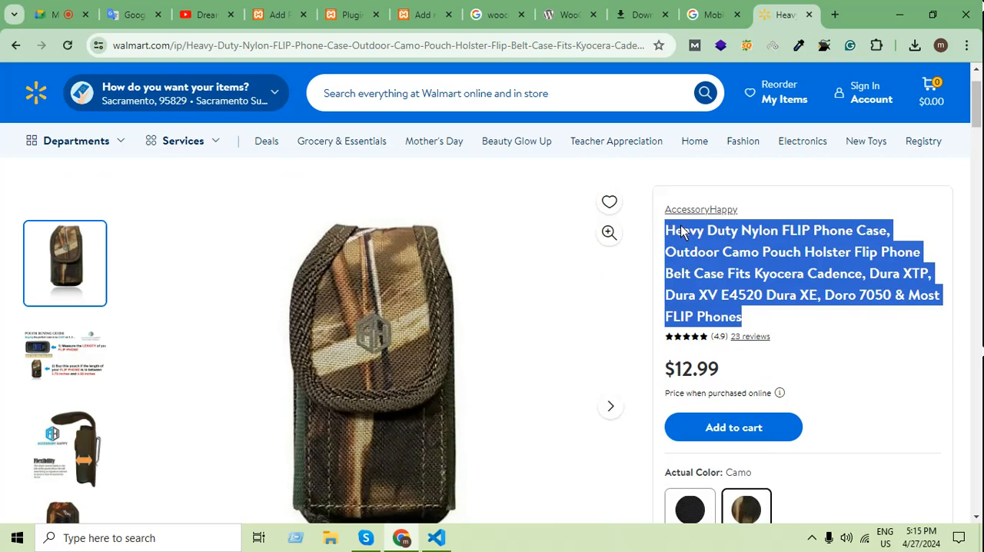
left_click(355, 13)
left_click(421, 14)
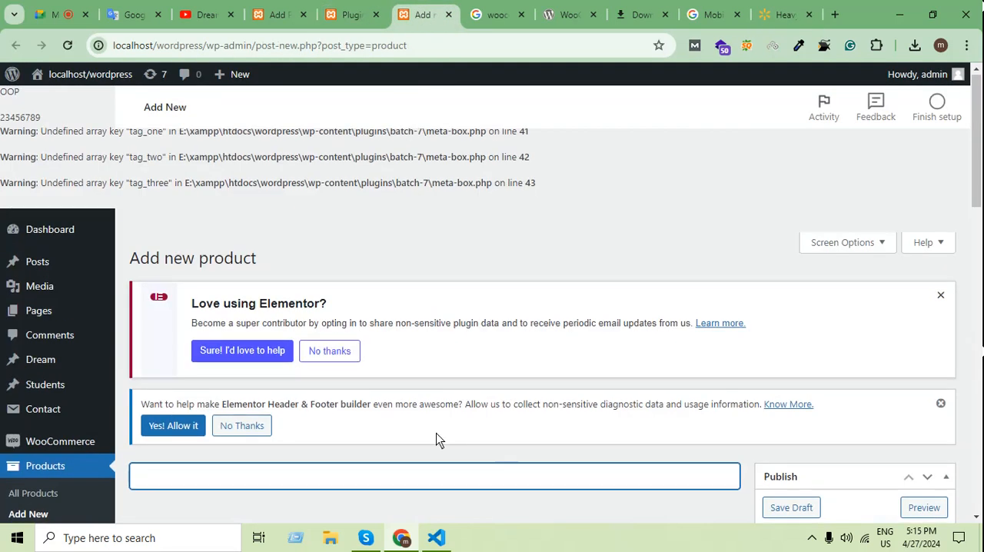
scroll(436, 432, "down", 2)
key("ctrl+v")
scroll(477, 221, "up", 2)
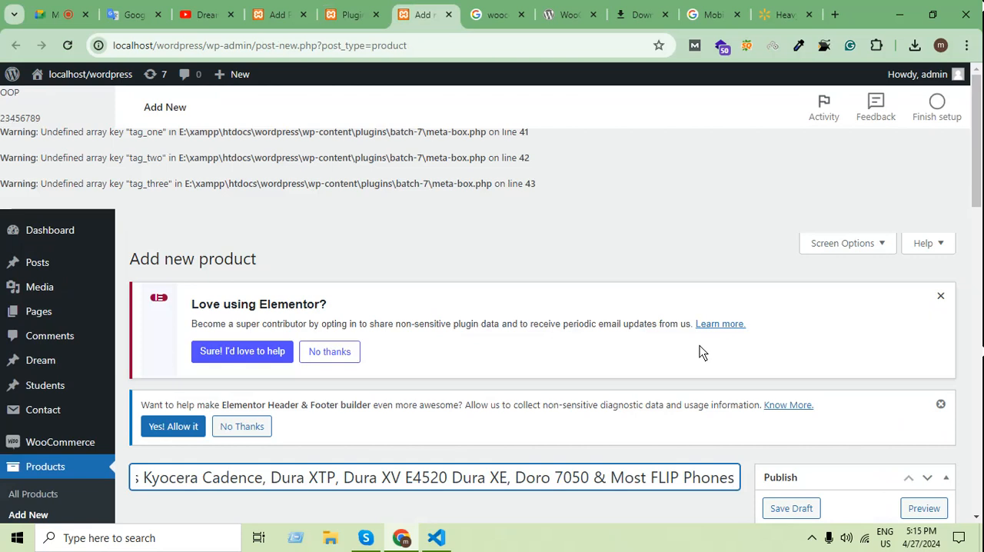
Copy the Product details section, including its bullet list, from the Walmart phone case page.
left_click(794, 8)
scroll(652, 365, "down", 8)
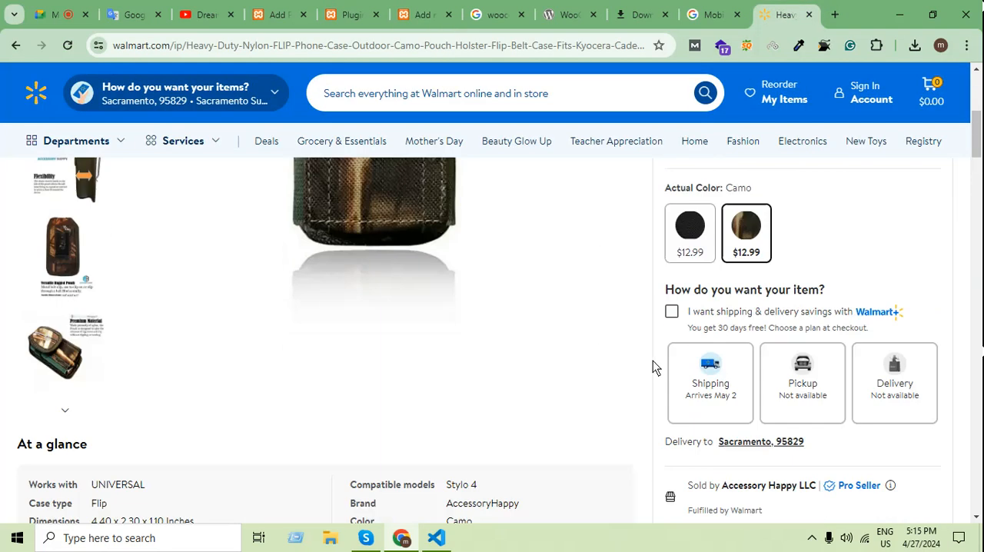
scroll(658, 372, "up", 4)
scroll(669, 375, "up", 4)
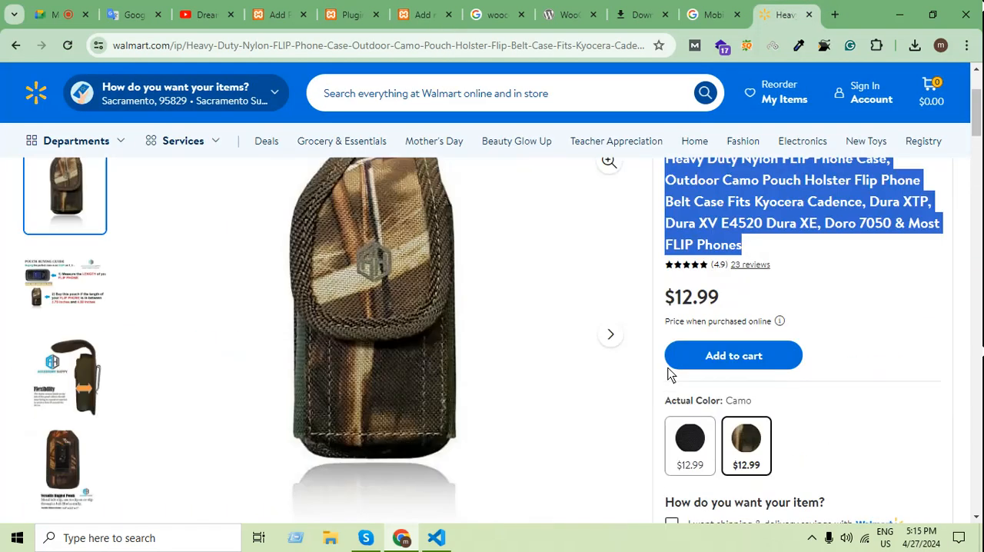
left_click_drag(726, 302, 701, 308)
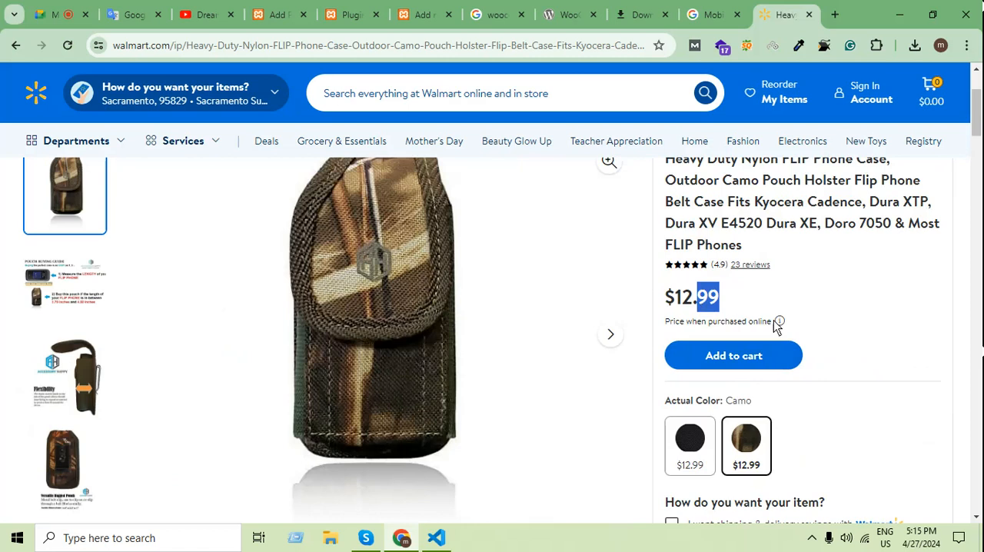
scroll(829, 501, "down", 10)
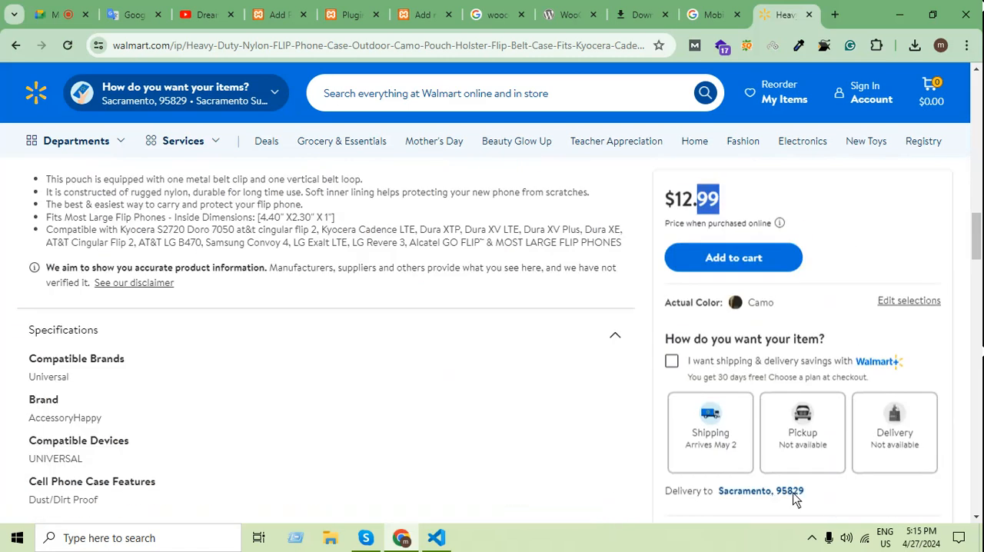
scroll(67, 402, "up", 3)
scroll(227, 458, "down", 1)
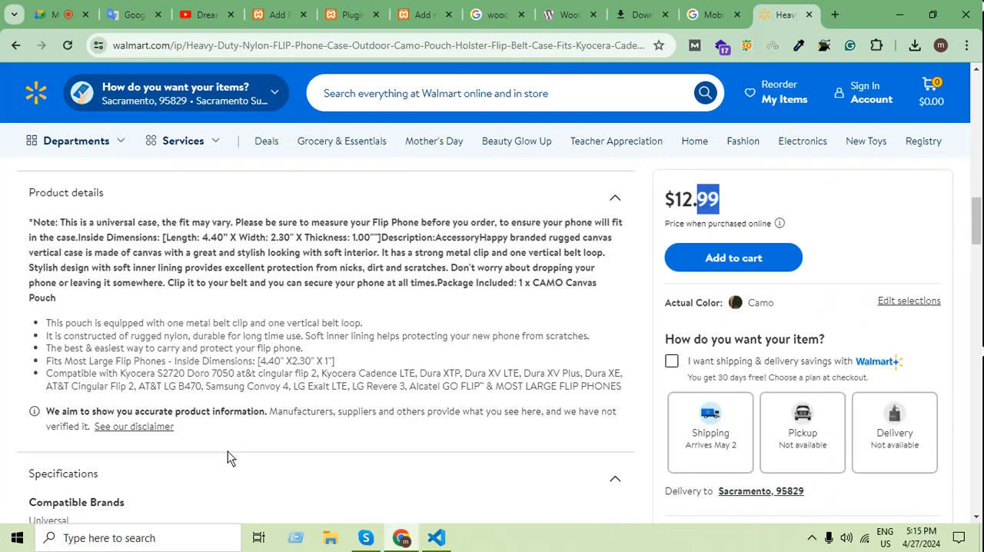
left_click_drag(622, 386, 10, 206)
Paste the copied product details into the new product's short description.
left_click(569, 13)
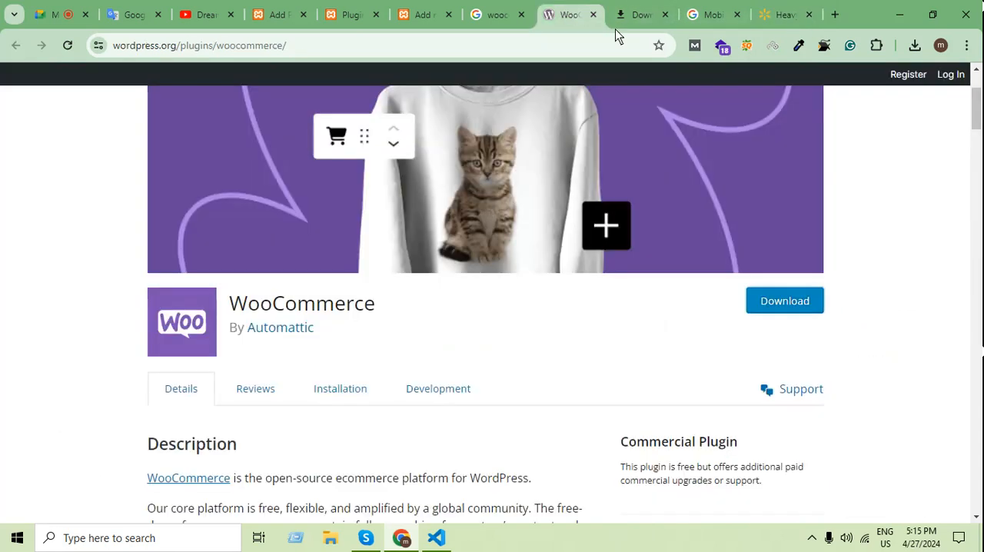
left_click(423, 14)
scroll(440, 423, "down", 15)
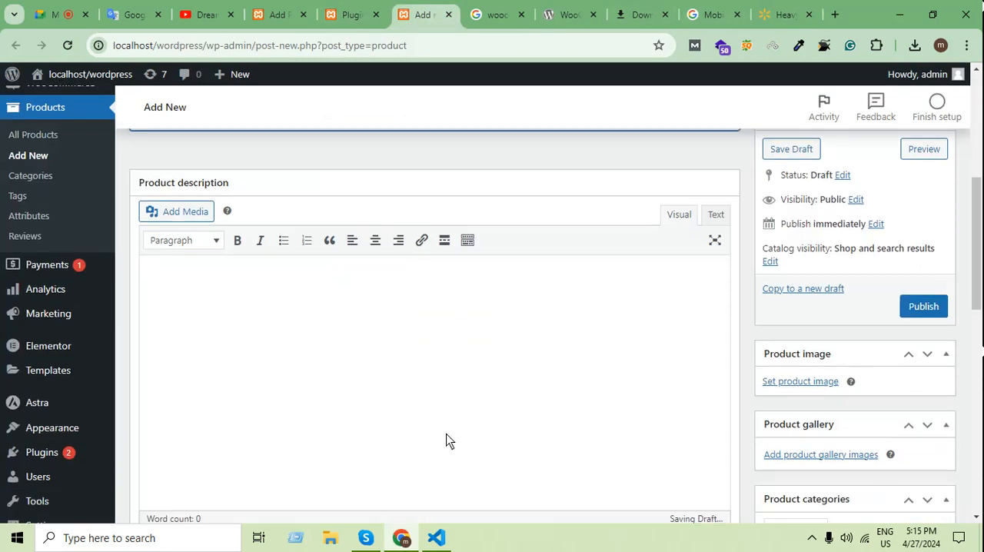
scroll(384, 439, "down", 2)
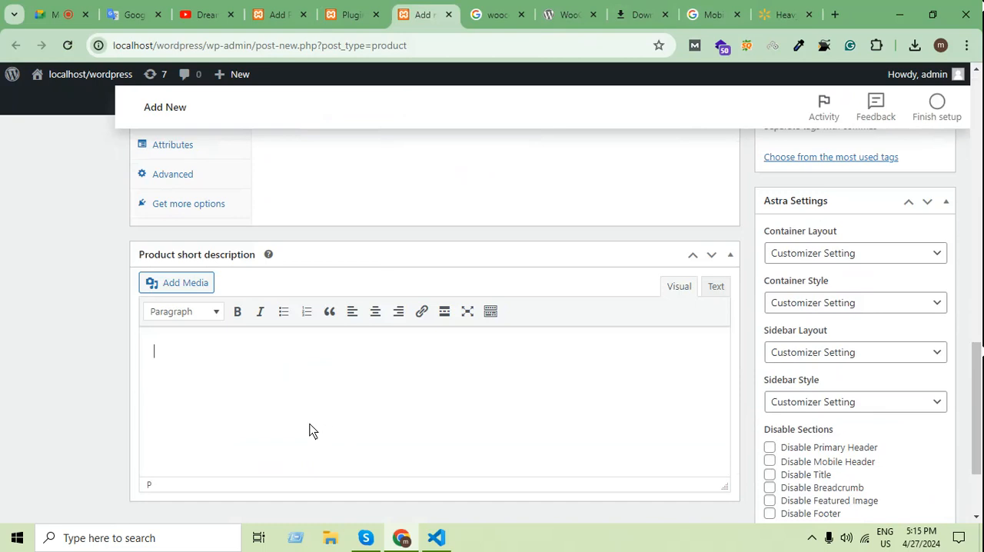
key("ctrl+v")
scroll(438, 408, "up", 5)
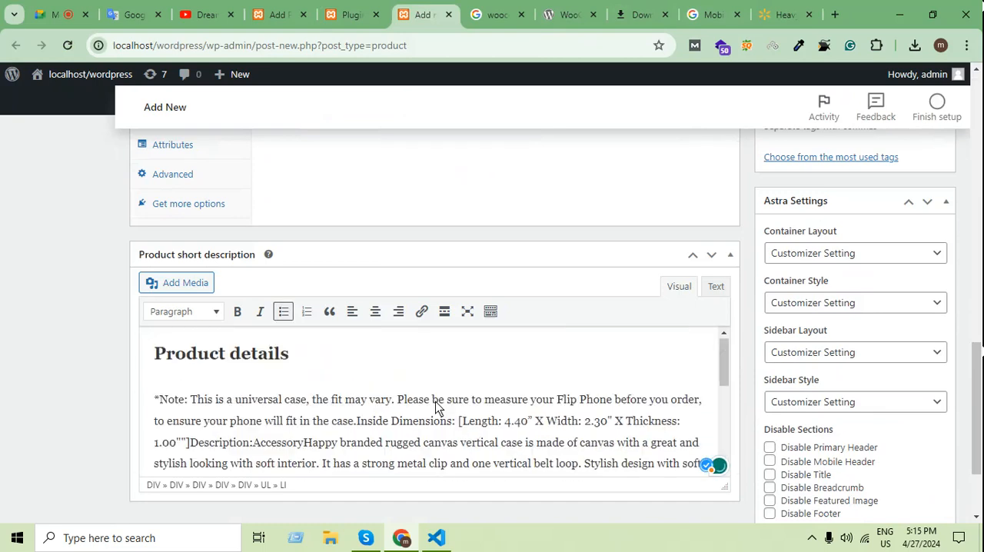
Place the text cursor in the empty product description editor and look over the rest of the product form.
scroll(437, 410, "up", 5)
scroll(829, 367, "down", 3)
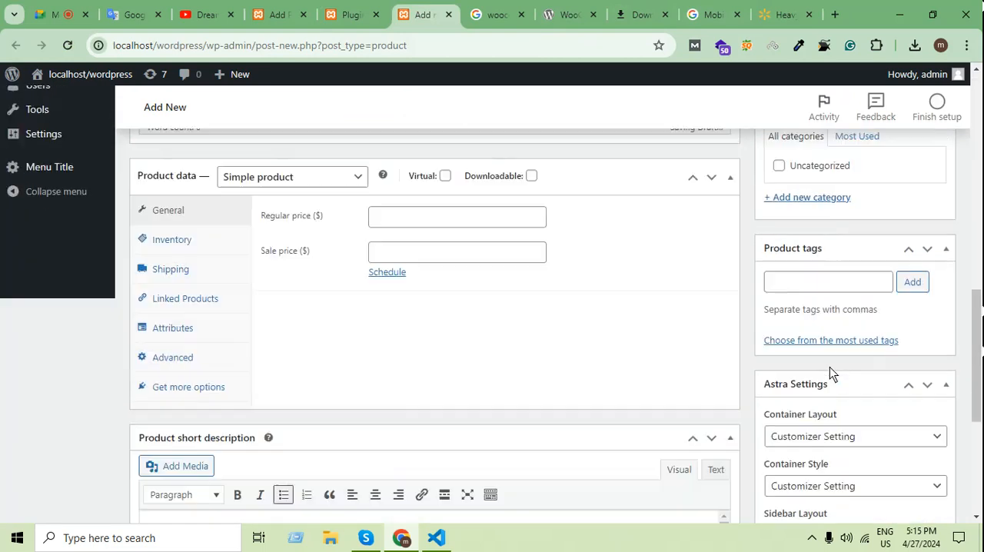
scroll(646, 358, "up", 4)
left_click(362, 308)
scroll(527, 434, "down", 1)
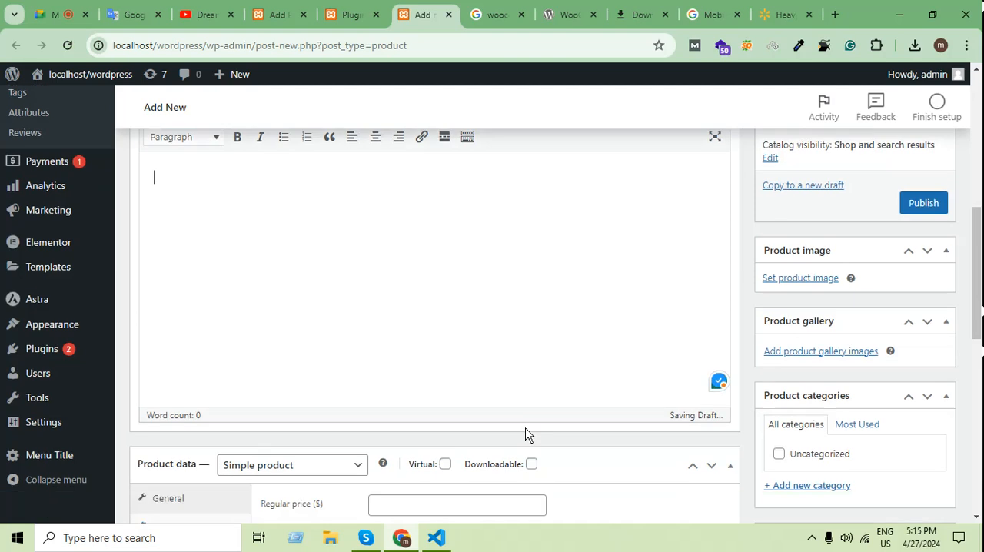
scroll(528, 435, "down", 8)
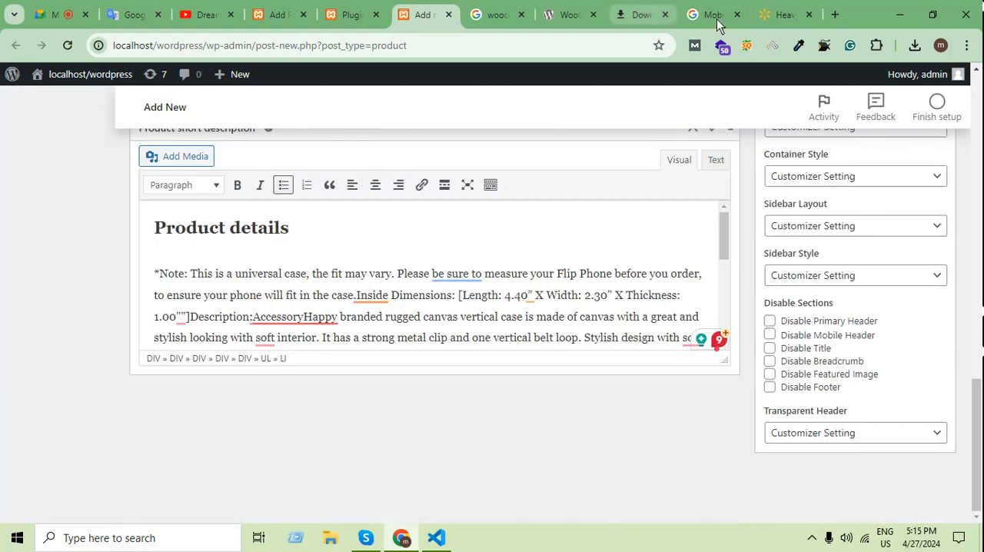
Copy the At a glance specifications, from Works with to Color, from the Walmart phone case page.
left_click(780, 14)
scroll(576, 300, "down", 2)
scroll(569, 321, "up", 4)
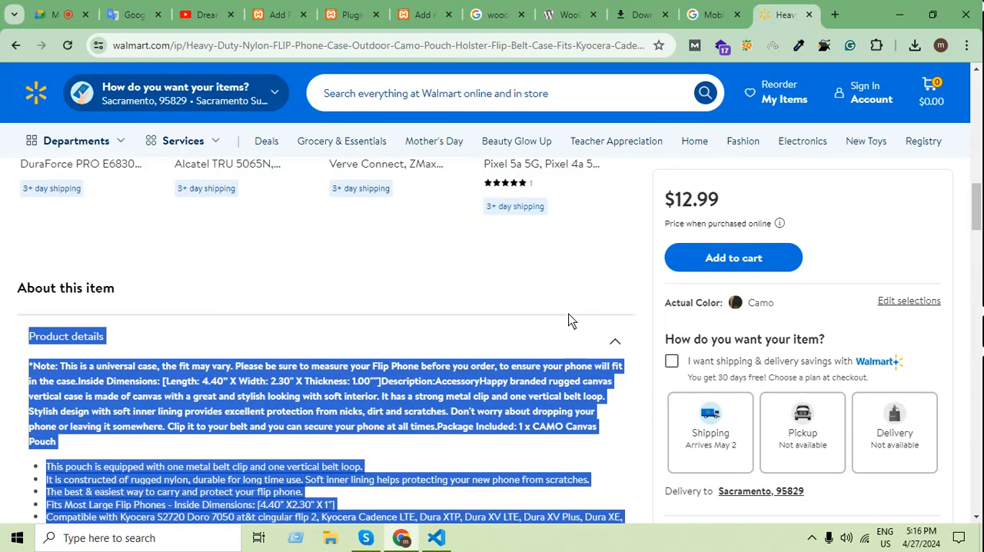
scroll(569, 321, "up", 10)
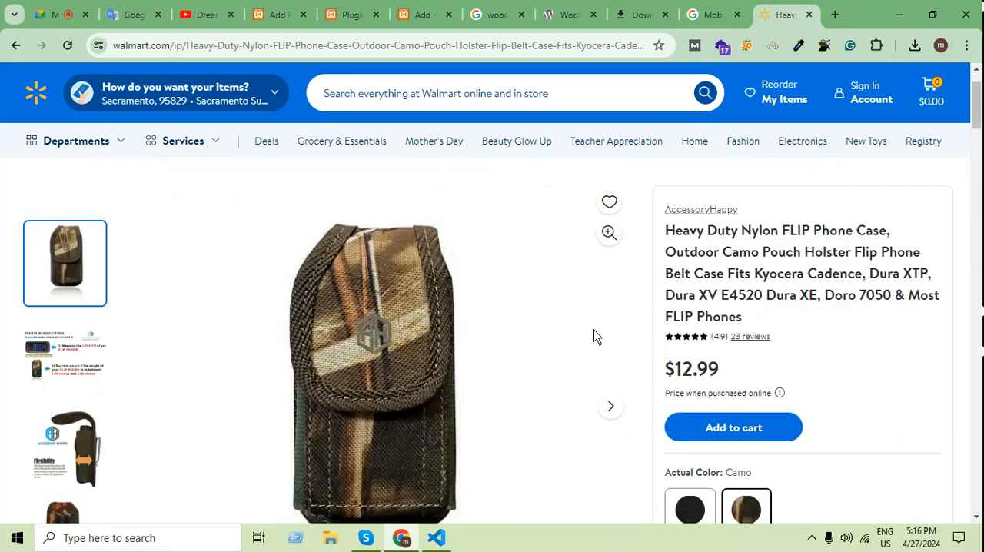
scroll(594, 332, "down", 3)
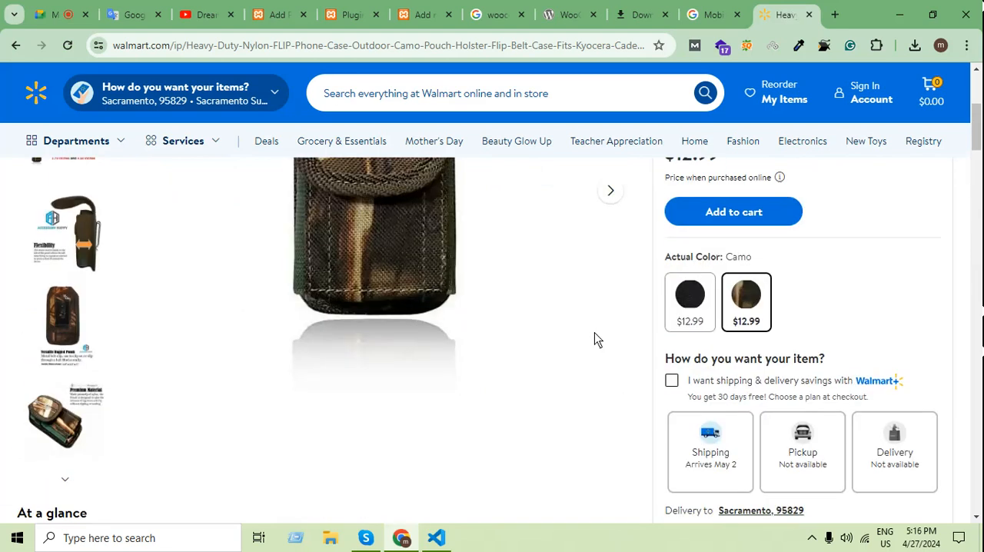
scroll(594, 332, "down", 1)
scroll(434, 453, "down", 4)
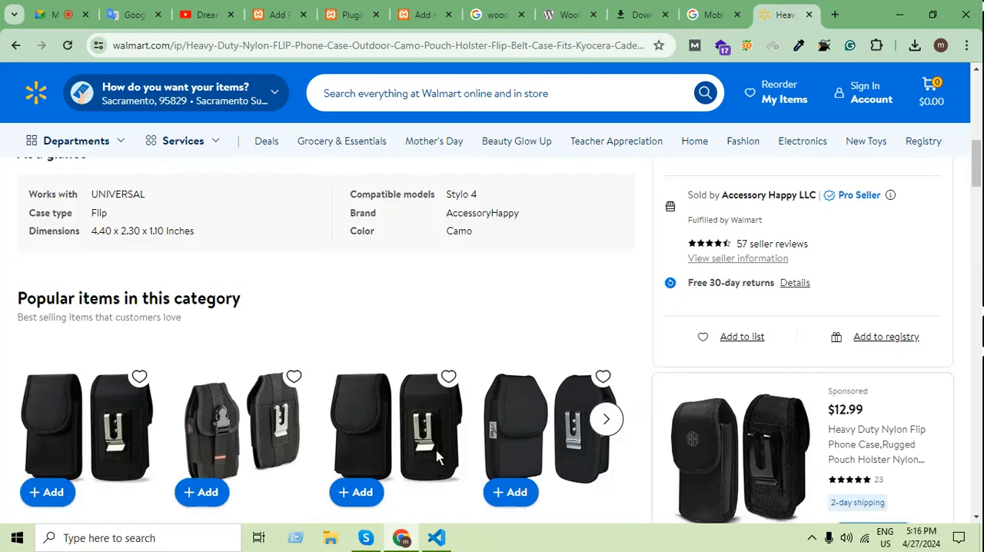
scroll(419, 455, "up", 1)
left_click_drag(502, 319, 25, 263)
key("ctrl+c")
Paste the copied specifications into the new product's main description in WordPress.
left_click(642, 15)
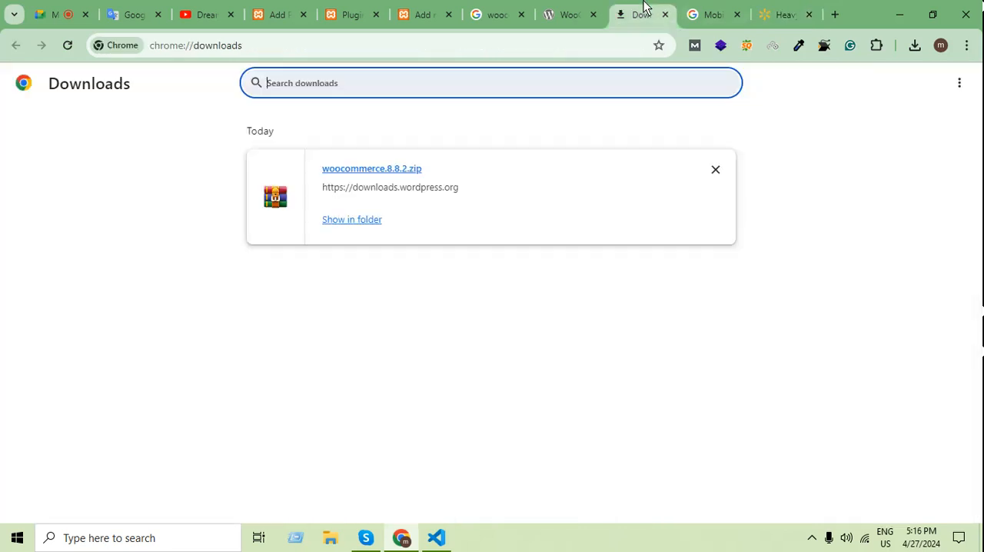
left_click(580, 9)
left_click(424, 14)
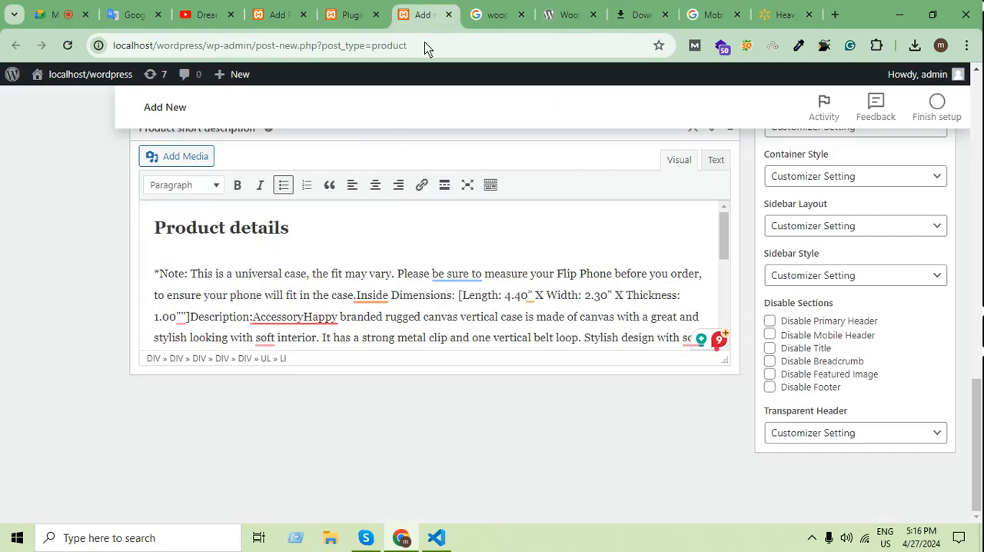
scroll(399, 299, "down", 3)
scroll(744, 325, "up", 10)
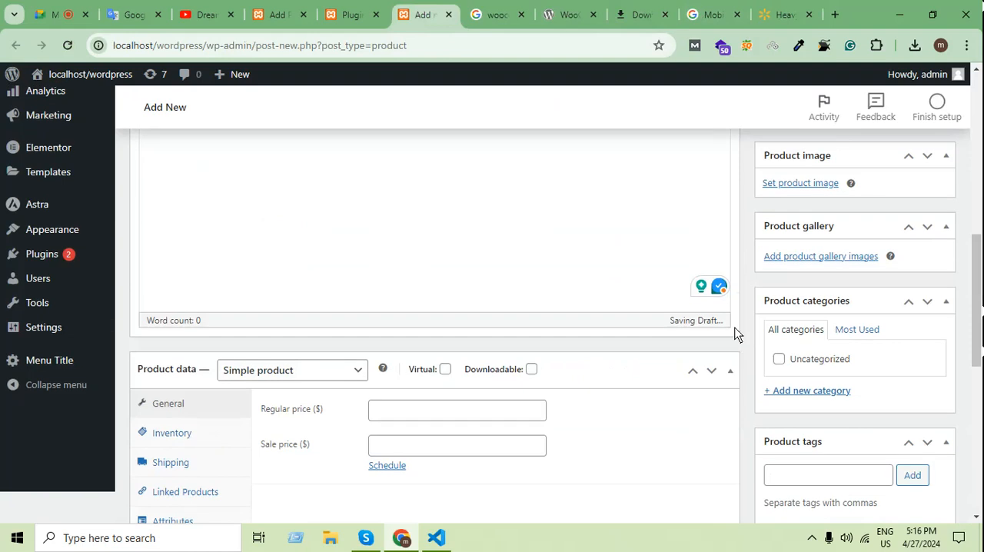
left_click(445, 326)
key("ctrl+v")
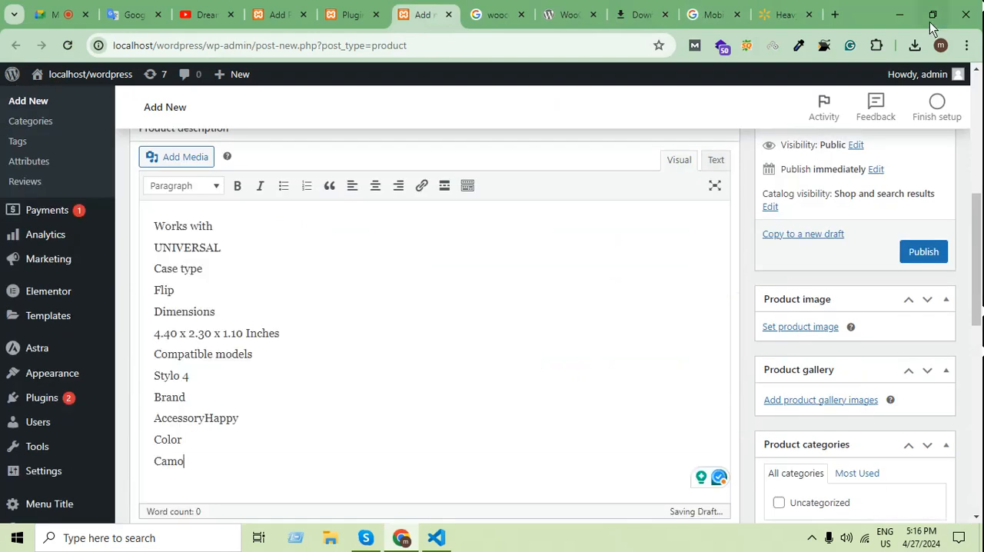
Check the Walmart listing, and set the new product's regular price to $15 and sale price to $12.
left_click(786, 14)
scroll(729, 367, "up", 2)
scroll(728, 368, "up", 5)
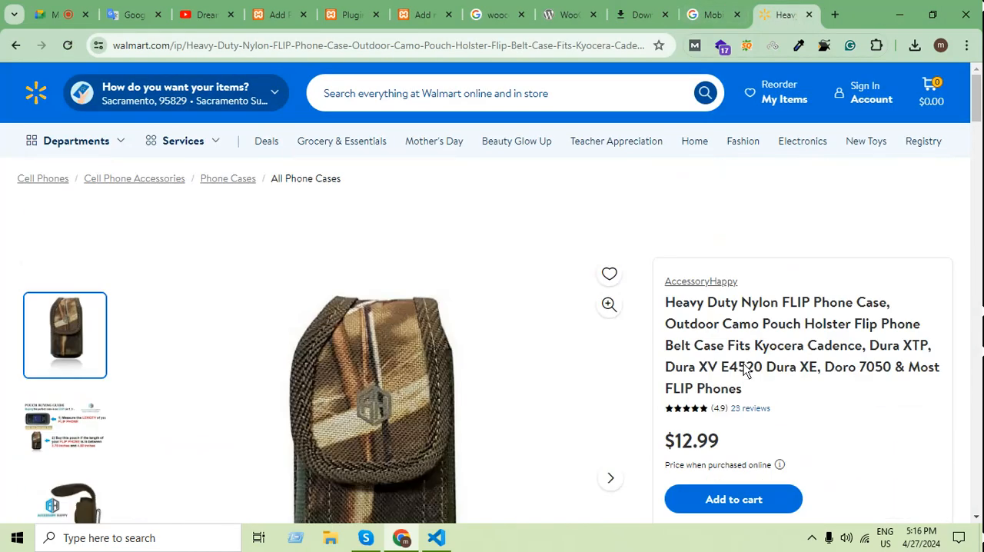
left_click(569, 11)
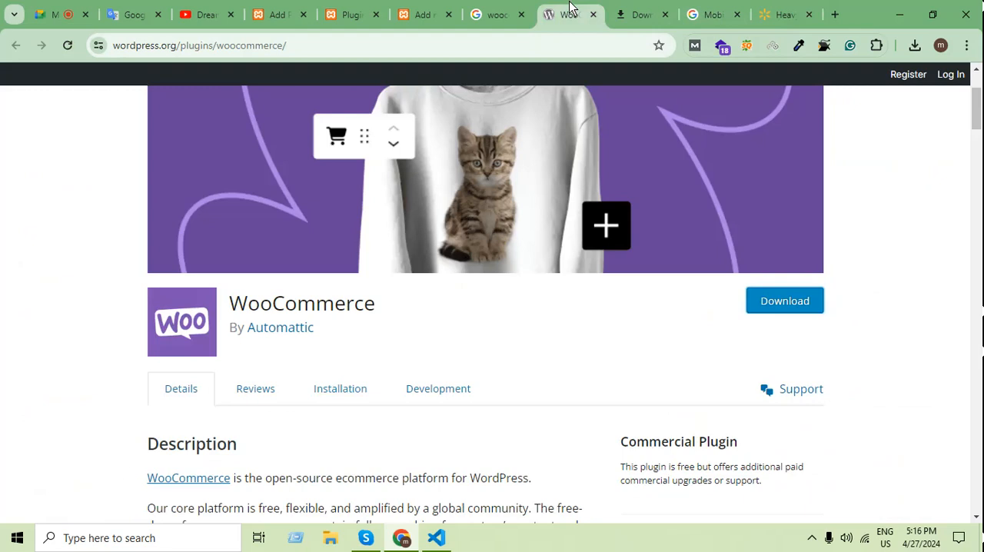
left_click(422, 14)
scroll(795, 384, "down", 6)
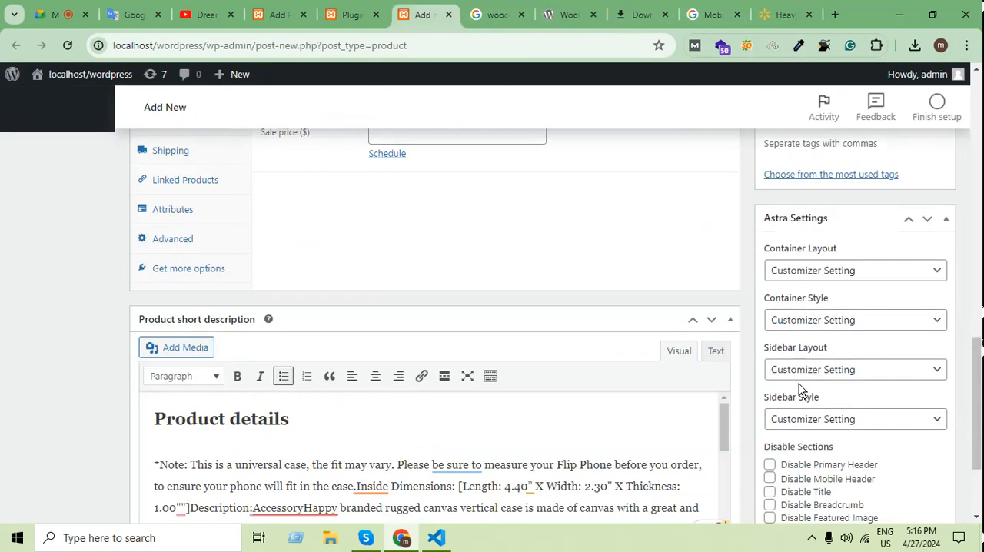
scroll(799, 383, "up", 2)
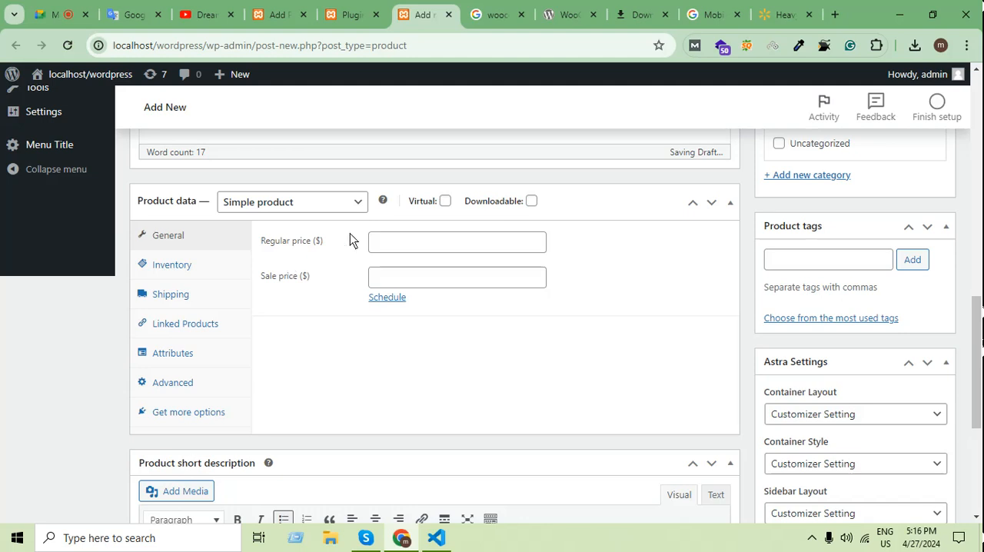
left_click(422, 244)
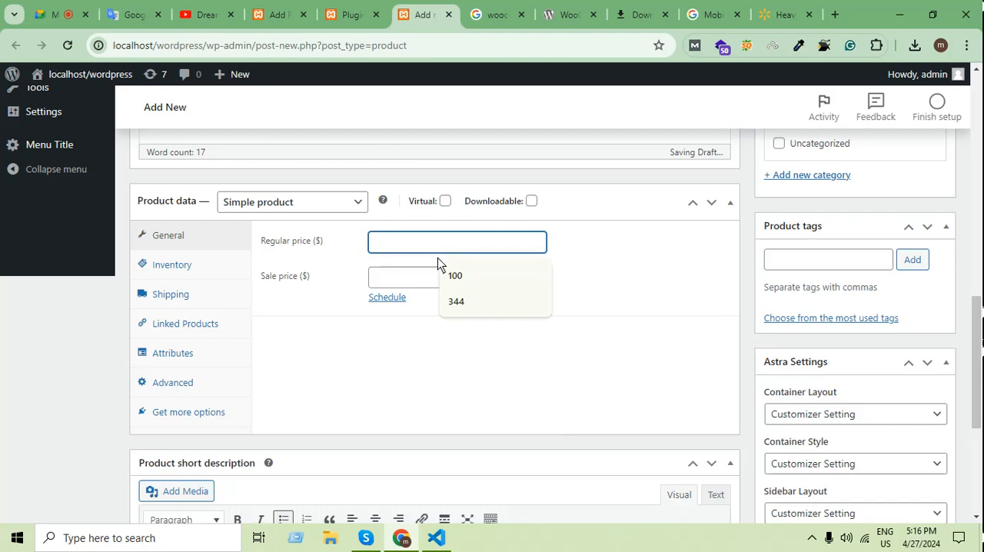
type("15")
left_click(425, 278)
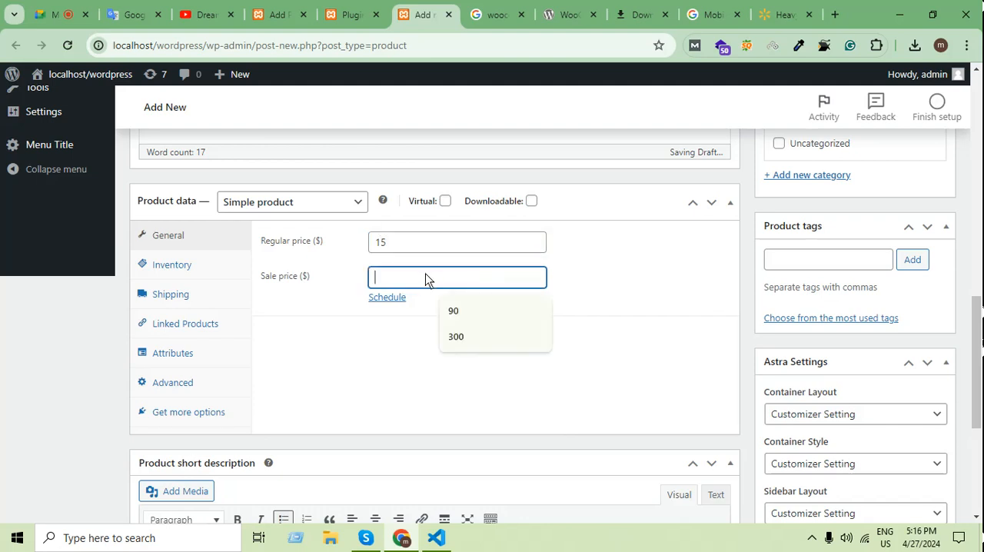
type("12")
left_click(614, 422)
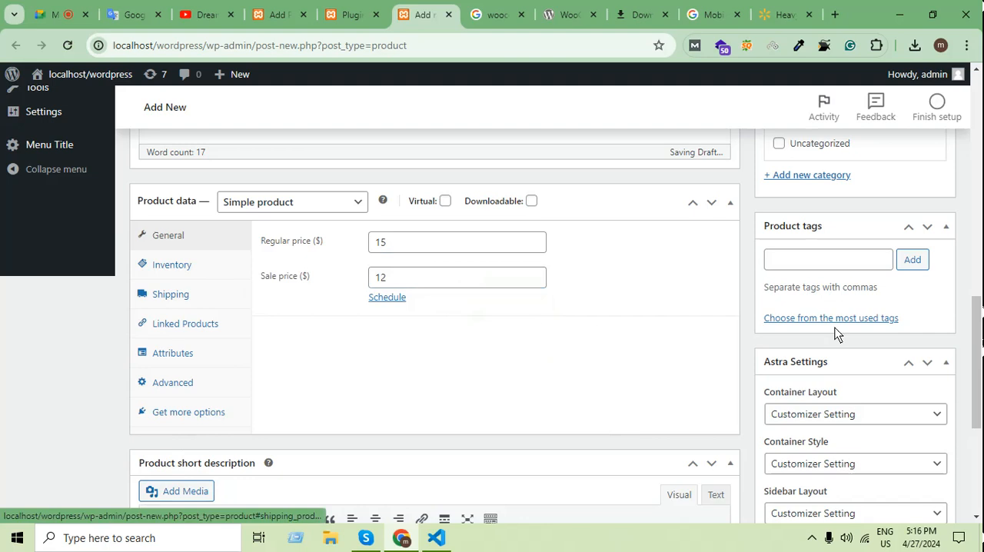
Save the main camo phone case photo from the Walmart page to the Desktop as a WEBP file.
scroll(836, 338, "up", 4)
left_click(783, 11)
scroll(565, 380, "down", 2)
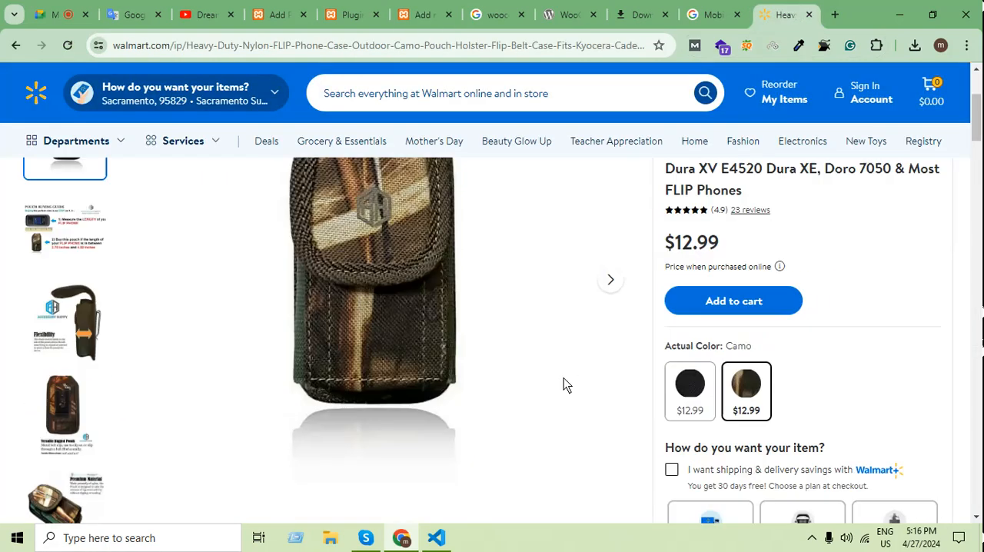
right_click(349, 256)
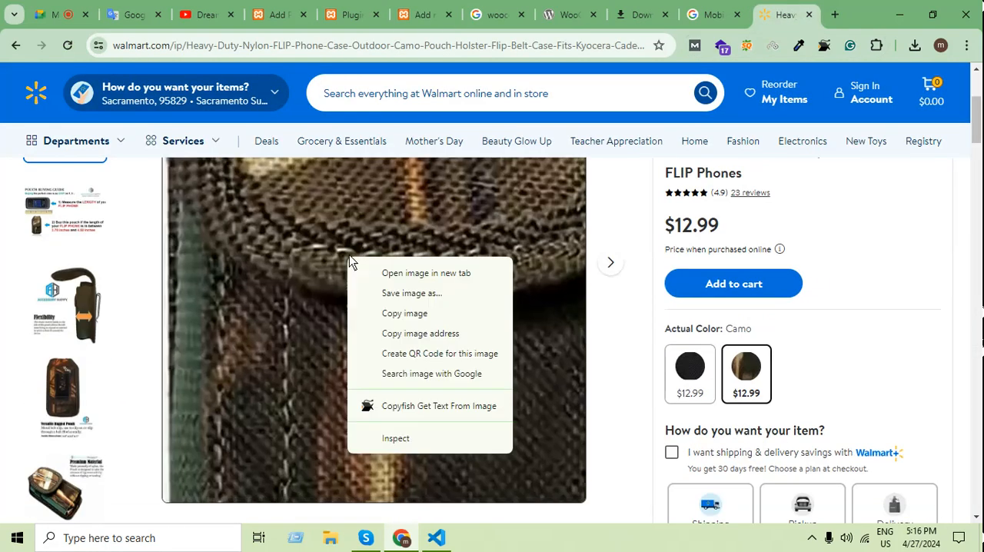
left_click(424, 296)
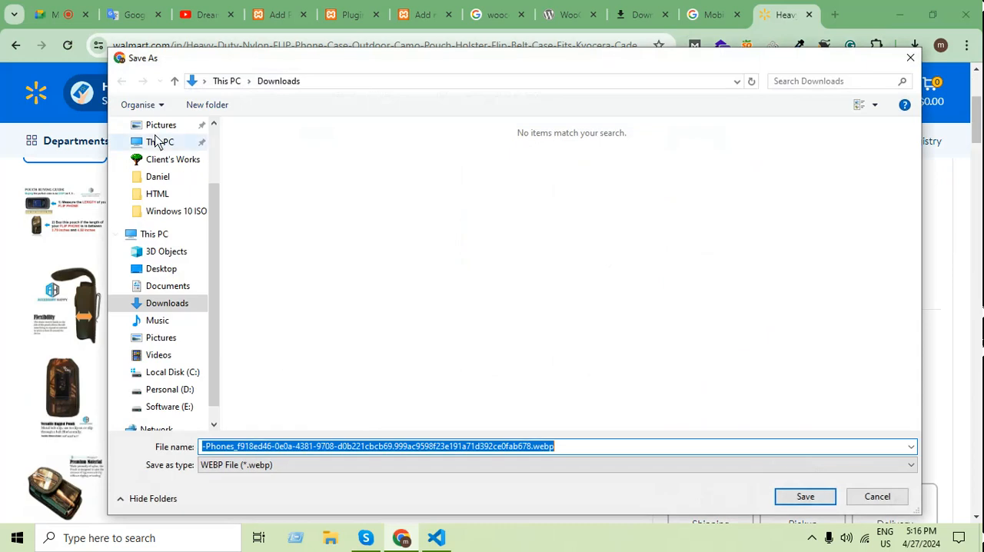
scroll(135, 166, "up", 2)
left_click(174, 156)
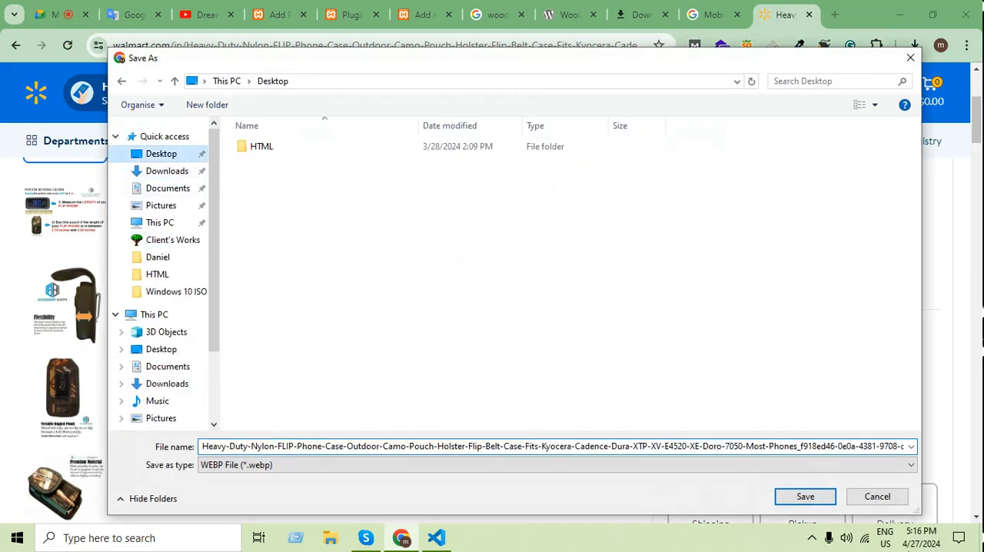
left_click(805, 495)
Return to the new WooCommerce product and open the file upload view for its product image.
left_click(425, 15)
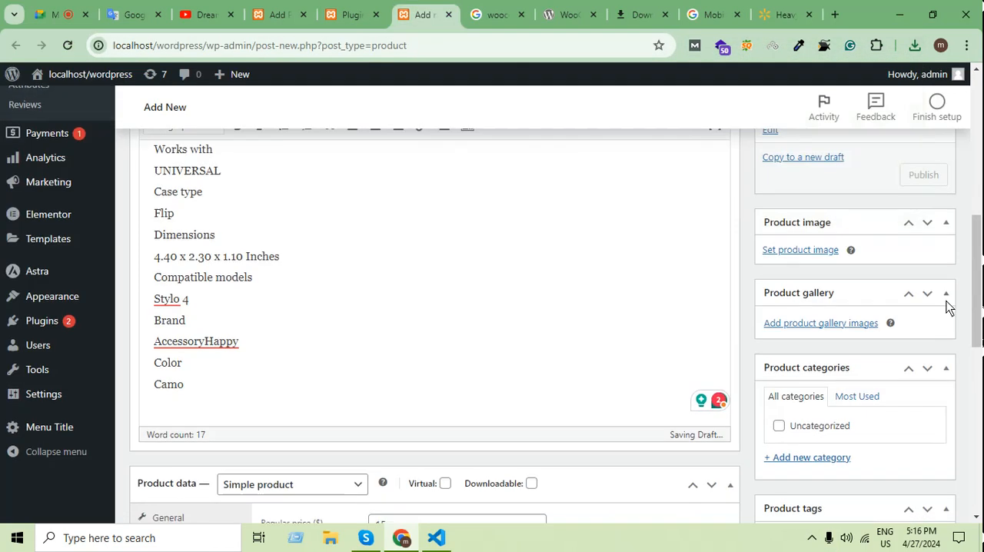
scroll(951, 320, "down", 4)
scroll(965, 322, "up", 4)
scroll(972, 323, "up", 5)
scroll(964, 325, "down", 5)
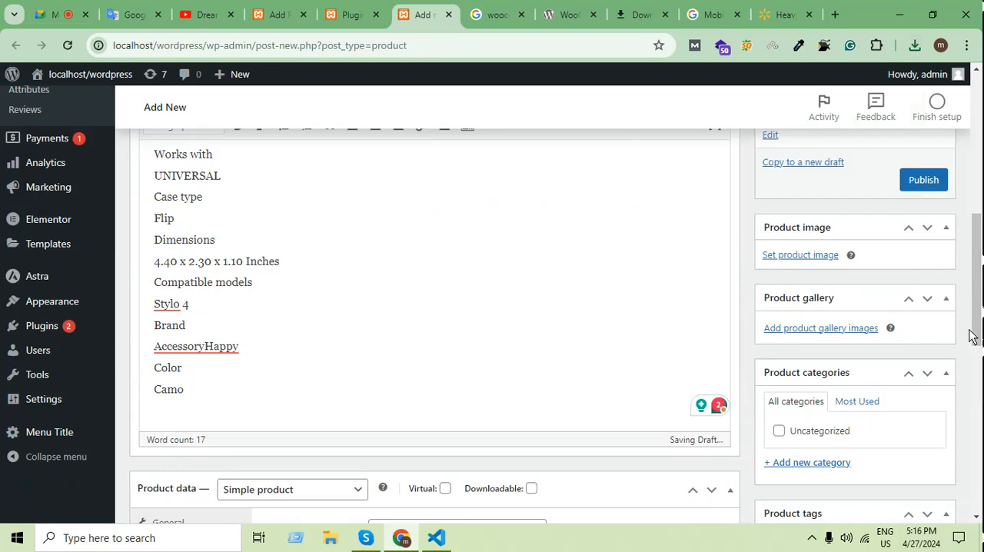
left_click(817, 256)
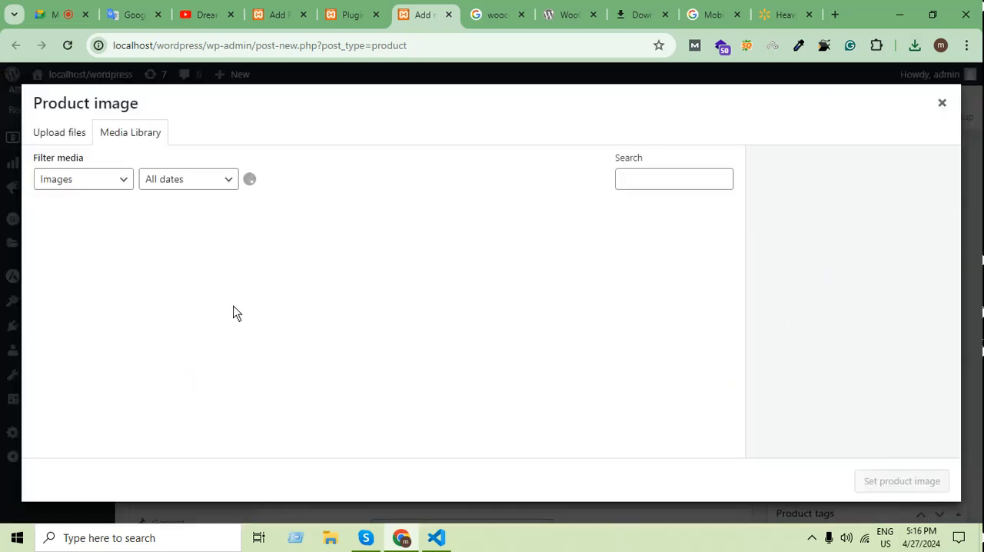
left_click(73, 140)
Try to upload the Heavy-Duty-Nylon-FLIP-Phone-Case WEBP file from the Desktop as the product image.
left_click(517, 315)
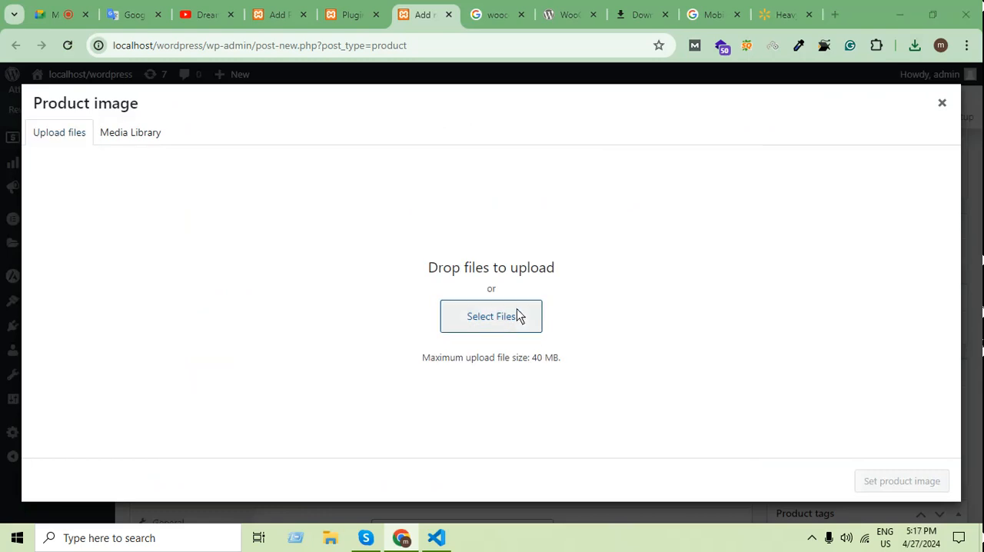
scroll(159, 228, "up", 1)
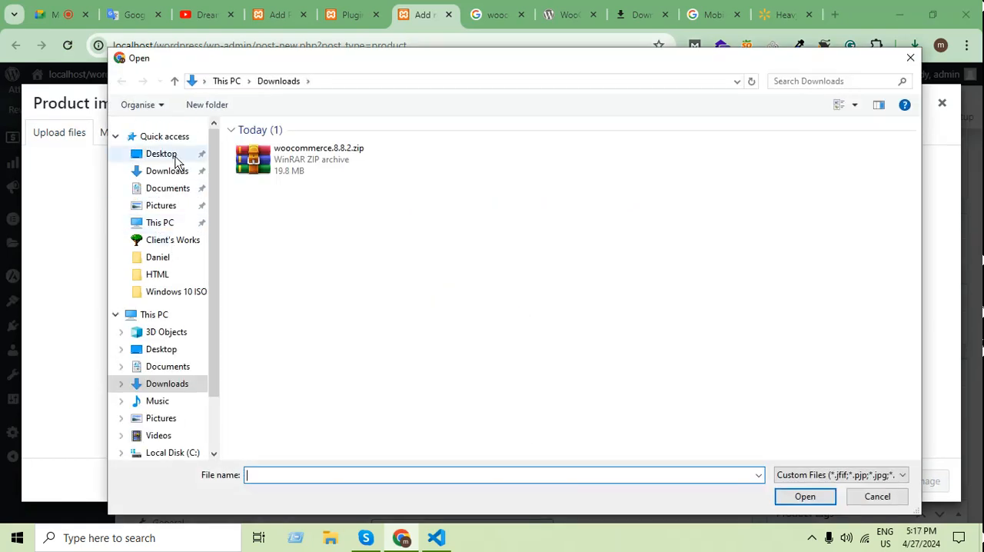
left_click(171, 154)
left_click(347, 162)
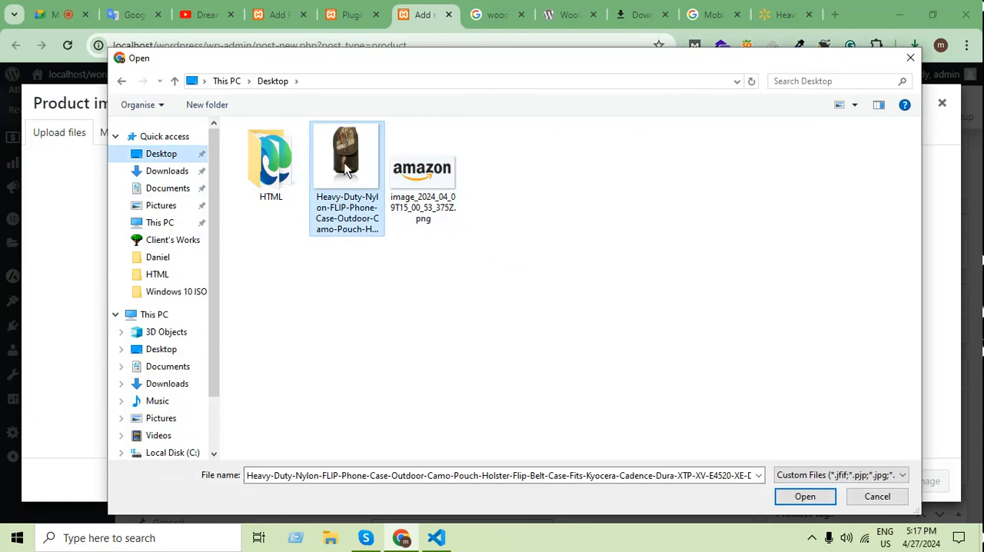
left_click(818, 495)
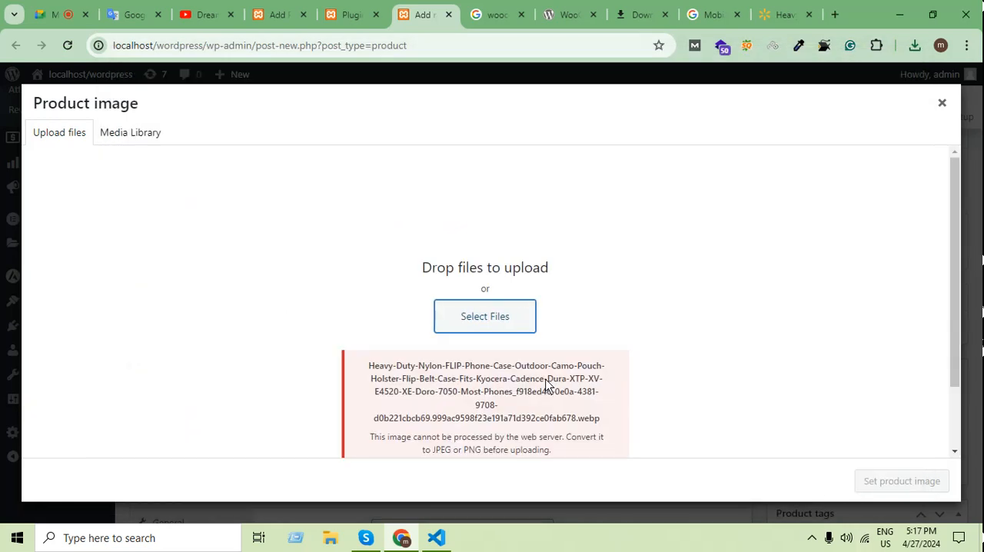
scroll(561, 399, "down", 1)
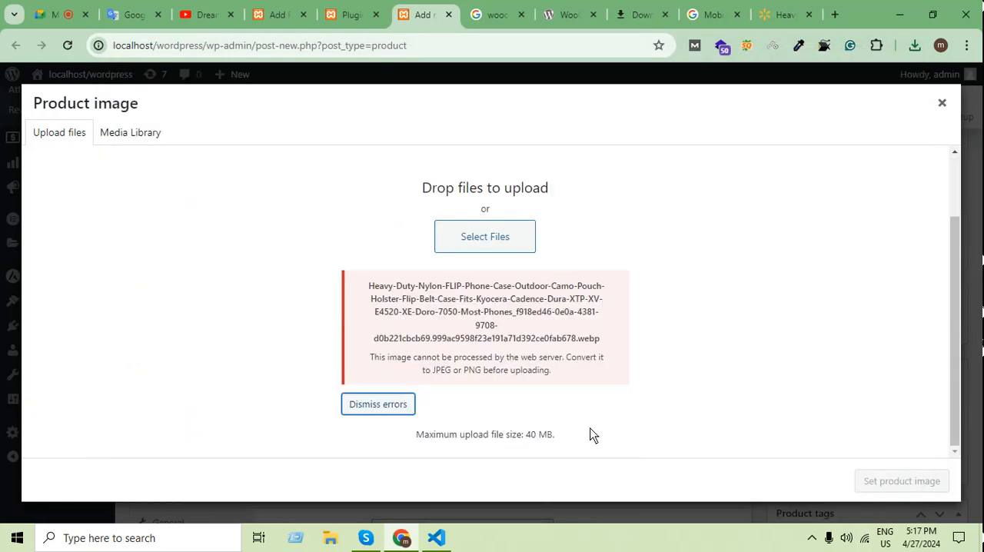
Switch to the Walmart phone case page and enlarge it so the whole main product photo shows bigger.
left_click(786, 11)
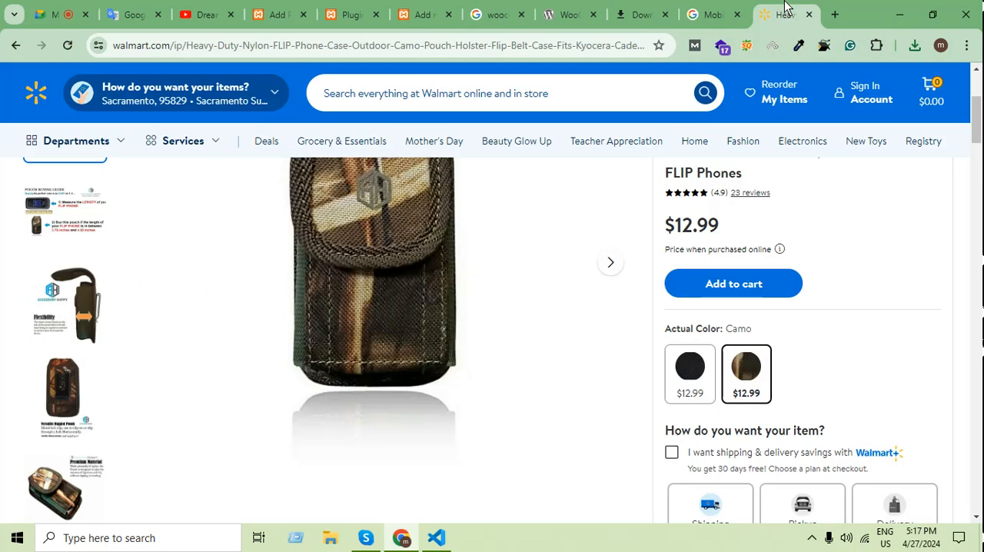
scroll(600, 315, "up", 2)
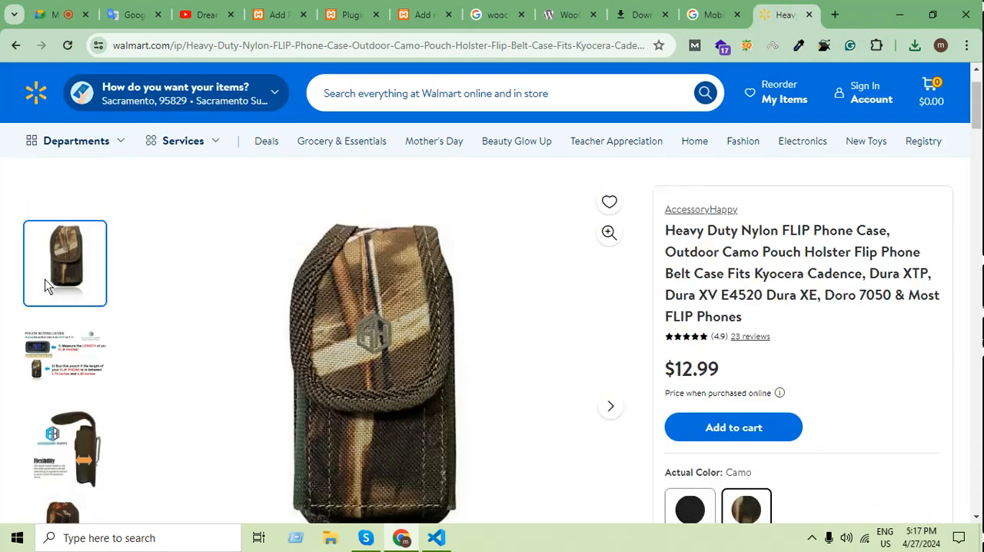
scroll(161, 361, "down", 1)
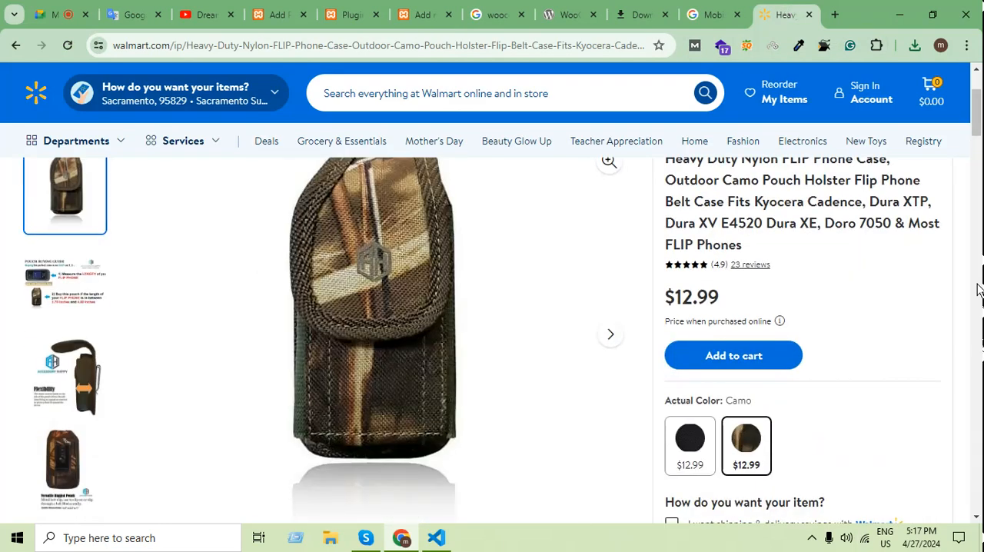
key("ctrl+equal")
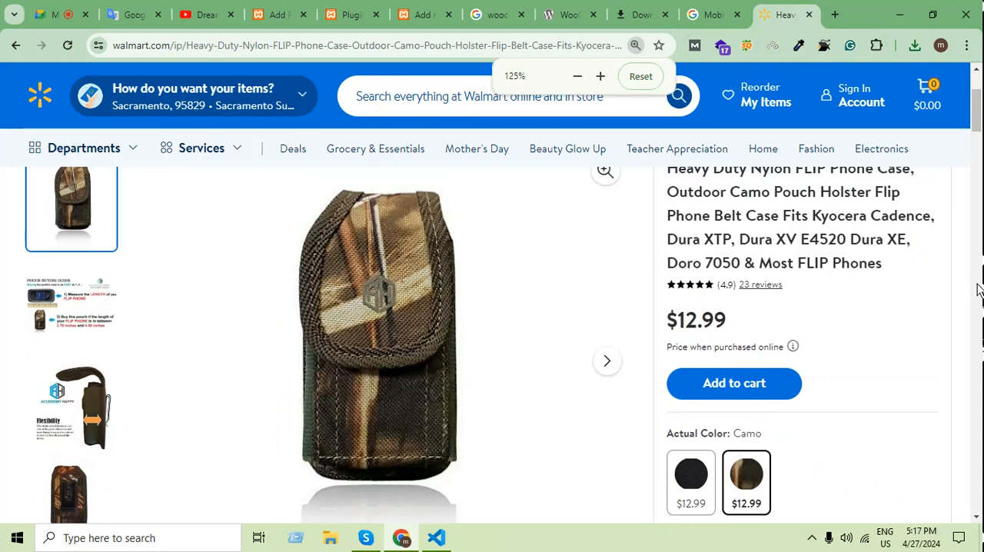
scroll(774, 222, "down", 1)
scroll(777, 268, "up", 1)
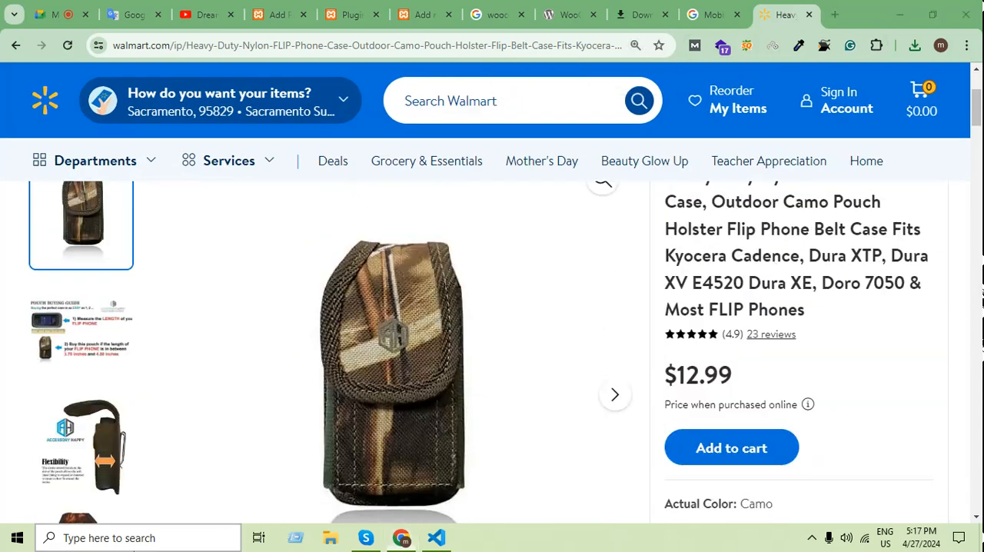
Open Snipping Tool and capture a rectangular snip of the main camo phone case photo.
left_click(115, 537)
type("sn")
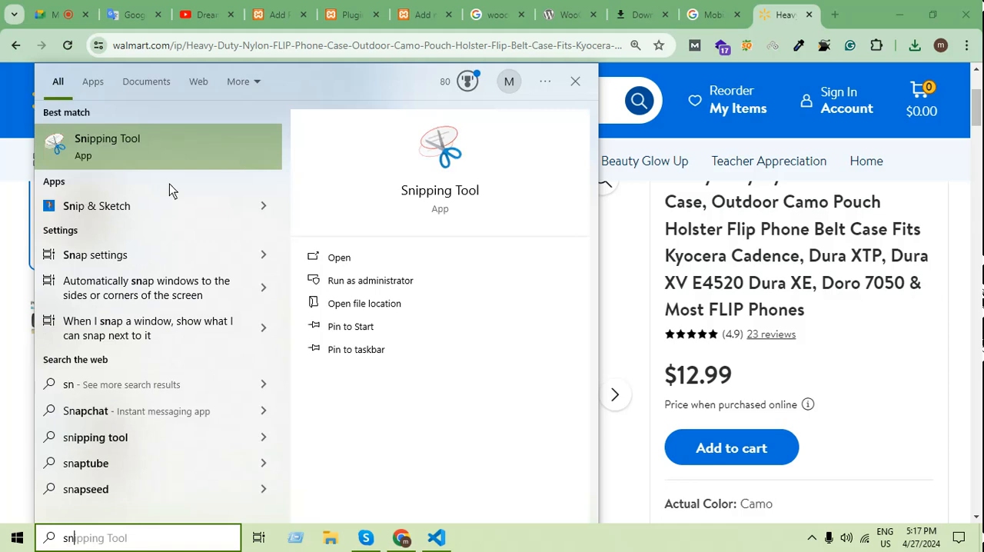
left_click(140, 151)
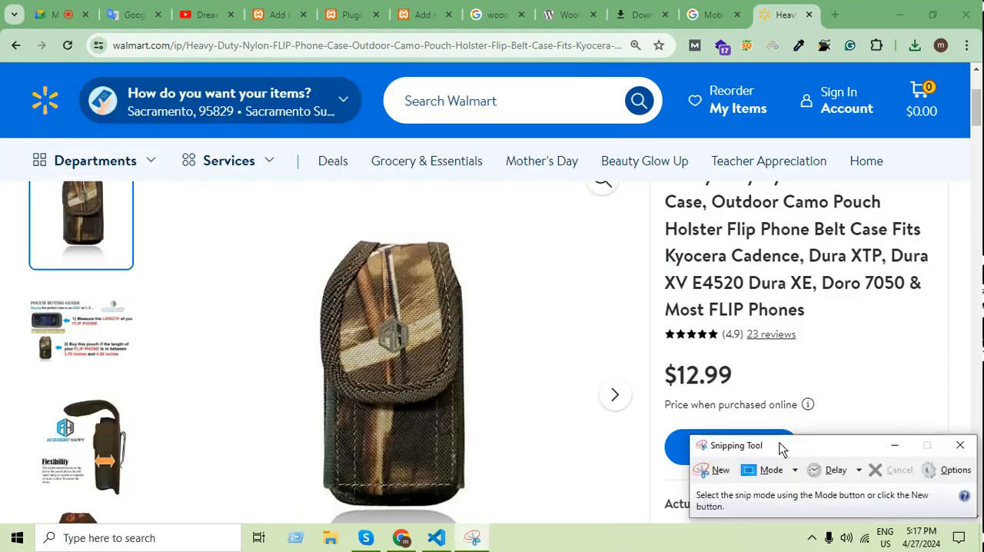
left_click(715, 470)
left_click_drag(274, 223, 508, 509)
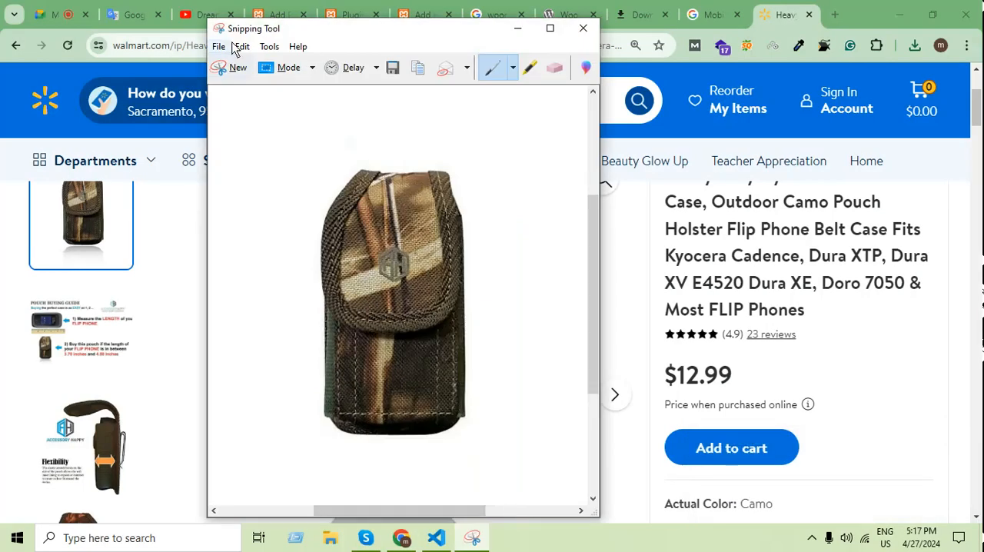
Save the phone case snip to the Desktop as Capture.PNG and close Snipping Tool.
left_click(220, 47)
left_click(248, 83)
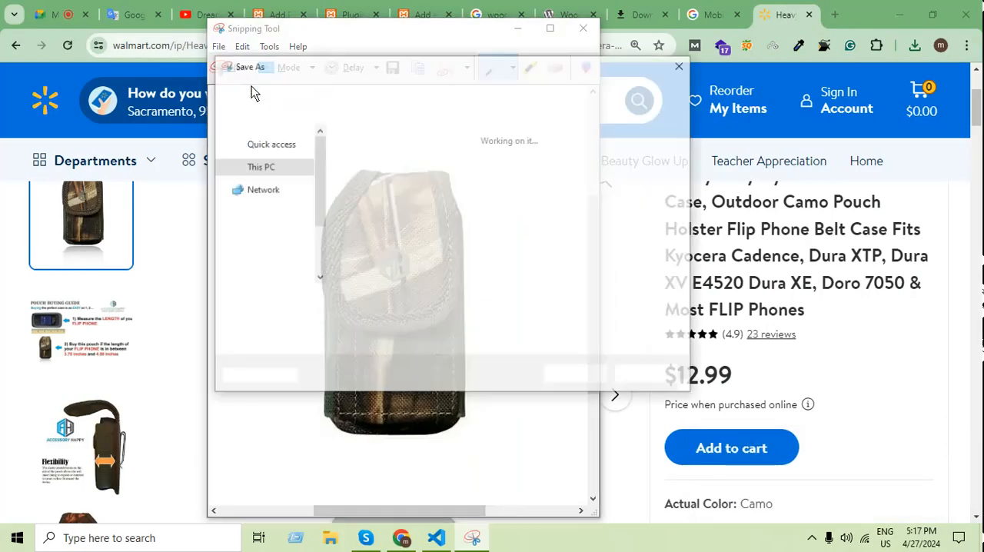
left_click(588, 376)
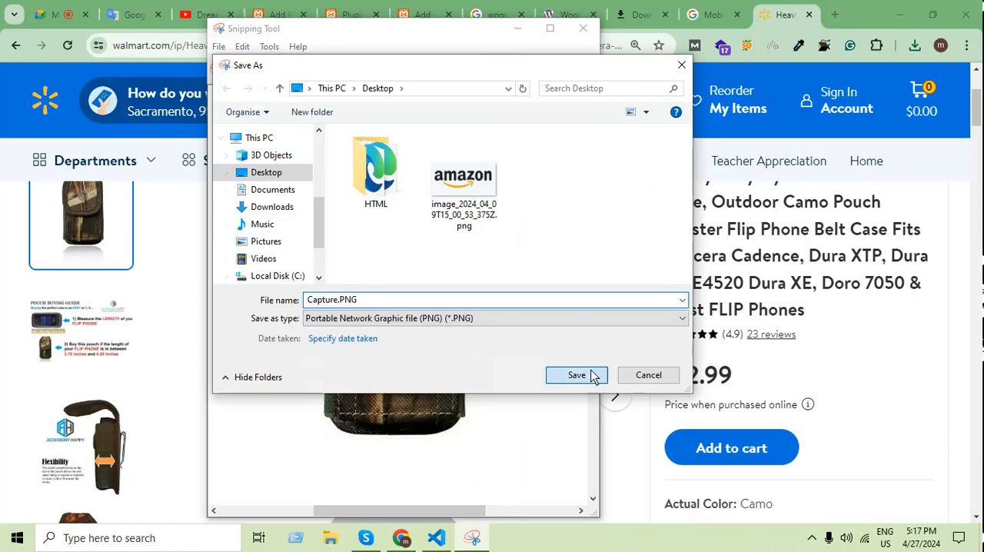
left_click(583, 28)
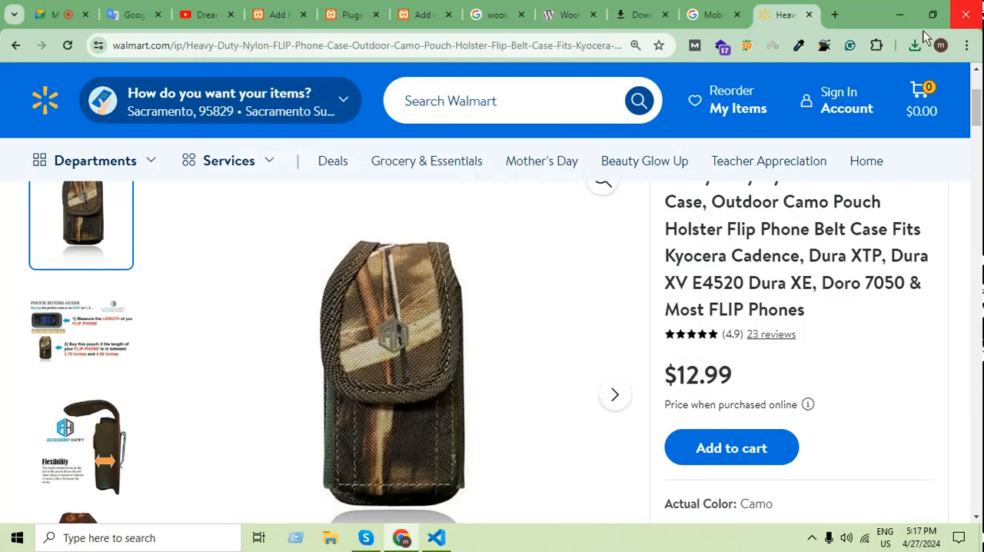
Return to the new WooCommerce product and upload Capture.PNG from the Desktop for its product image.
left_click(423, 15)
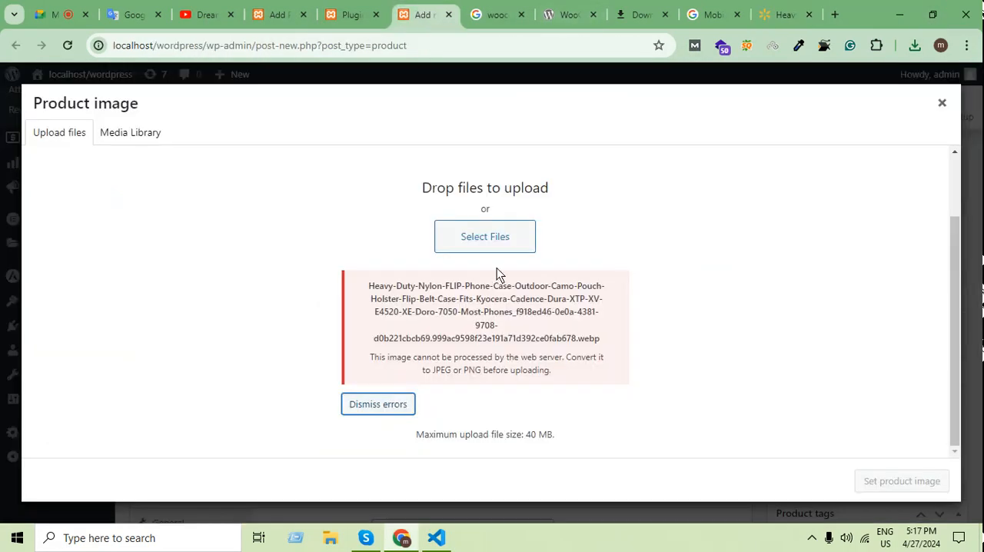
left_click(498, 235)
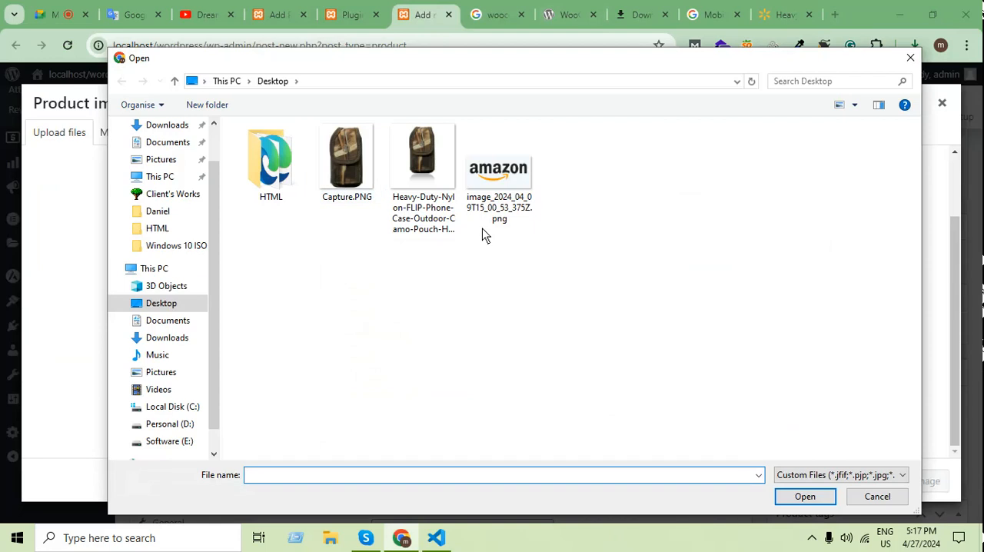
left_click(347, 157)
left_click(805, 495)
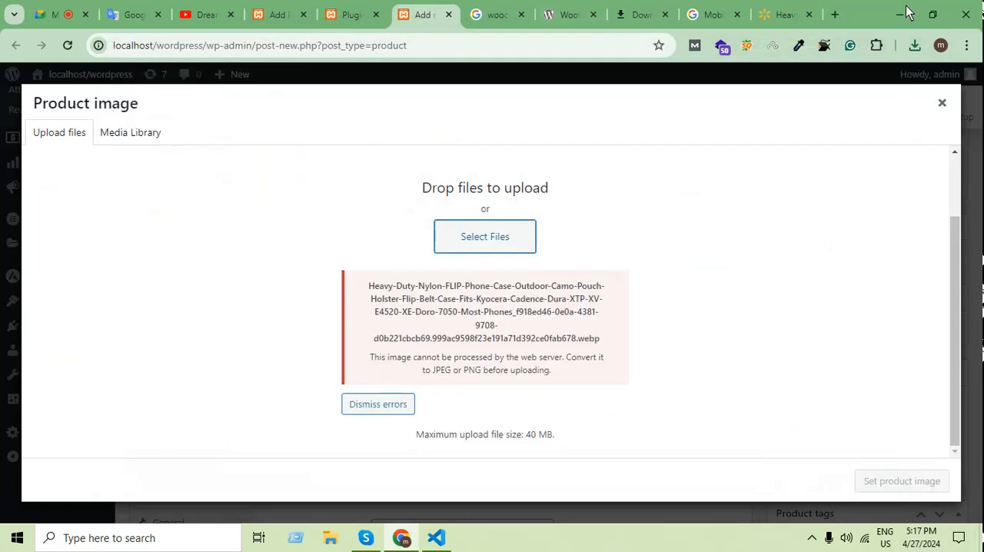
Move the Heavy-Duty phone case WEBP file from the Desktop to the Recycle Bin, then recheck the product image media library in the browser.
left_click(900, 13)
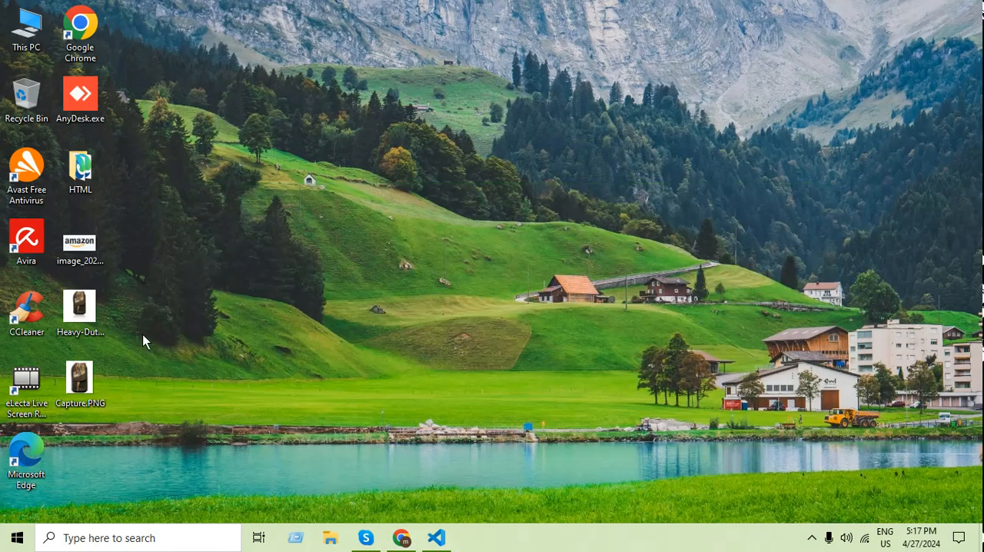
left_click_drag(79, 307, 33, 113)
left_click(401, 538)
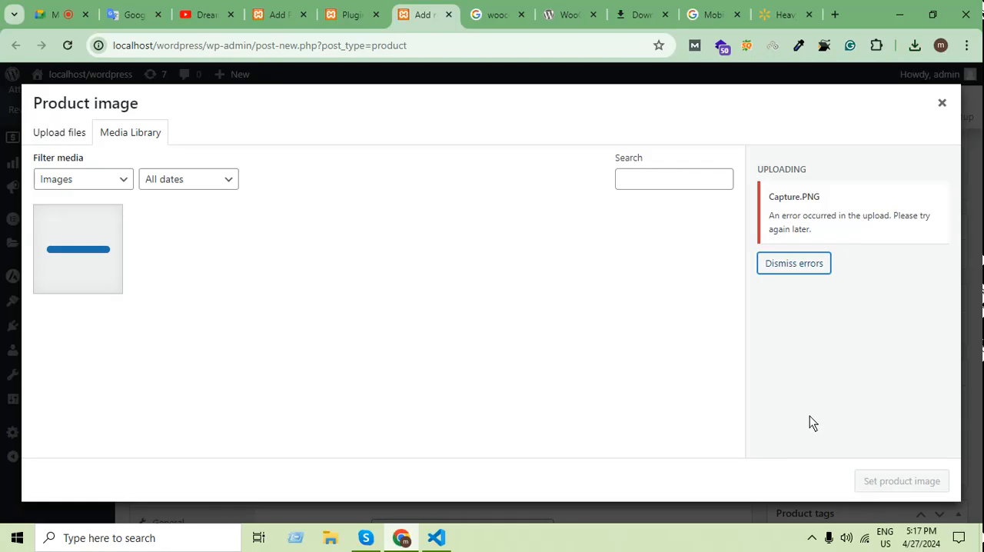
left_click(73, 138)
left_click(143, 135)
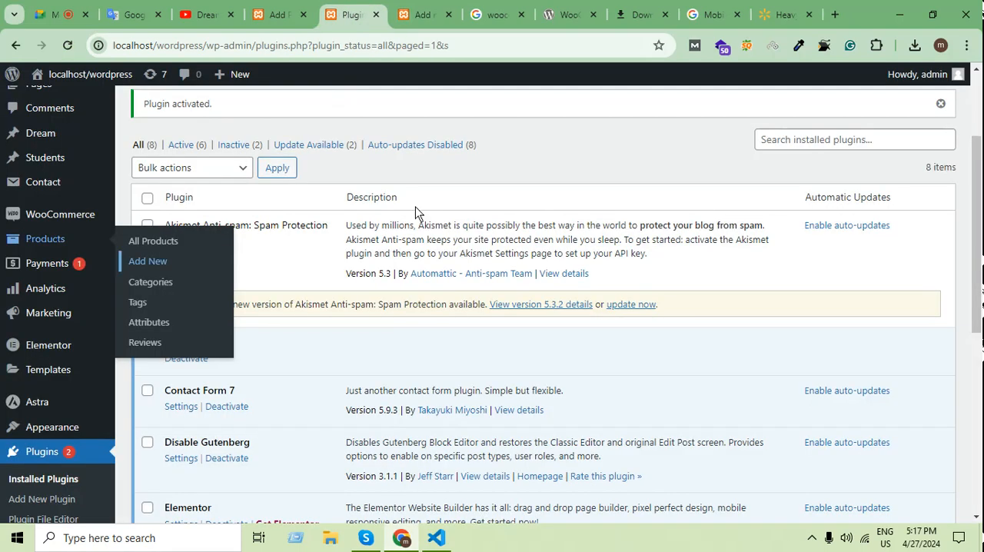
Switch to the installed plugins page and deactivate the Batch Seven plugin.
left_click(353, 14)
scroll(444, 384, "down", 5)
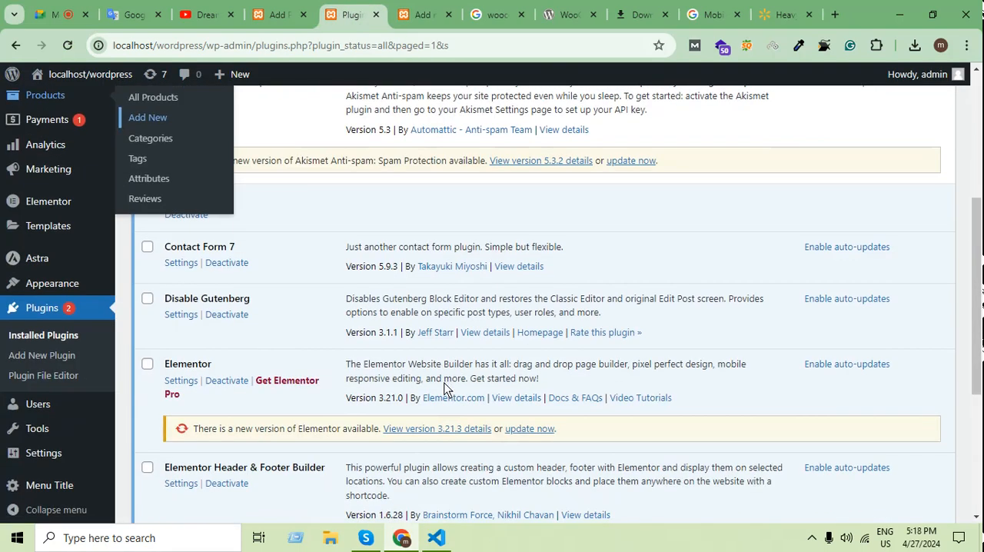
scroll(461, 373, "up", 6)
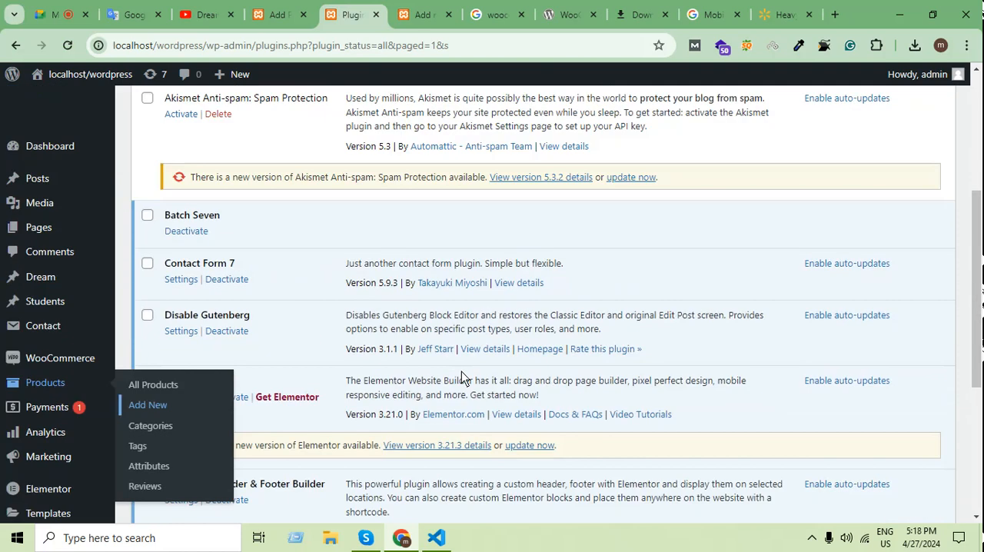
scroll(329, 286, "down", 3)
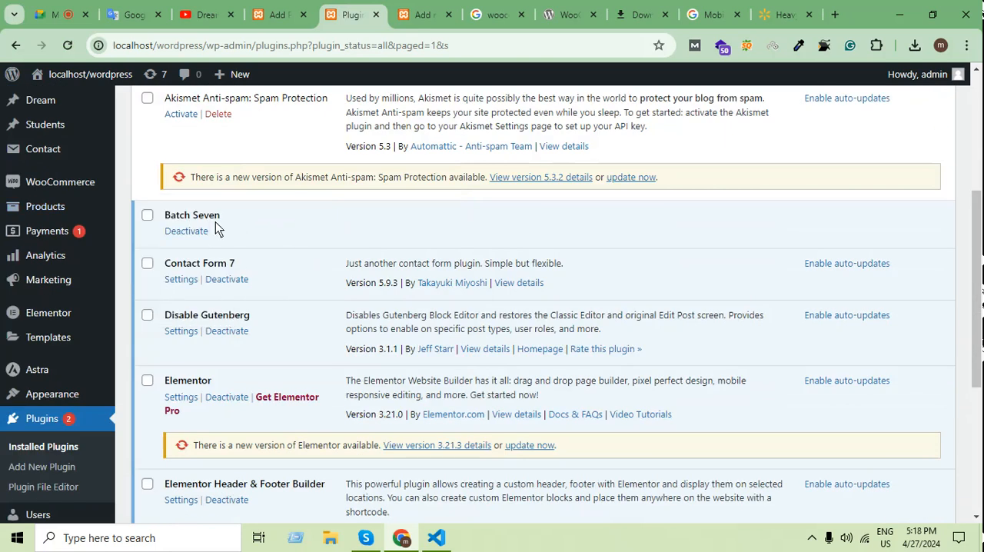
left_click(194, 233)
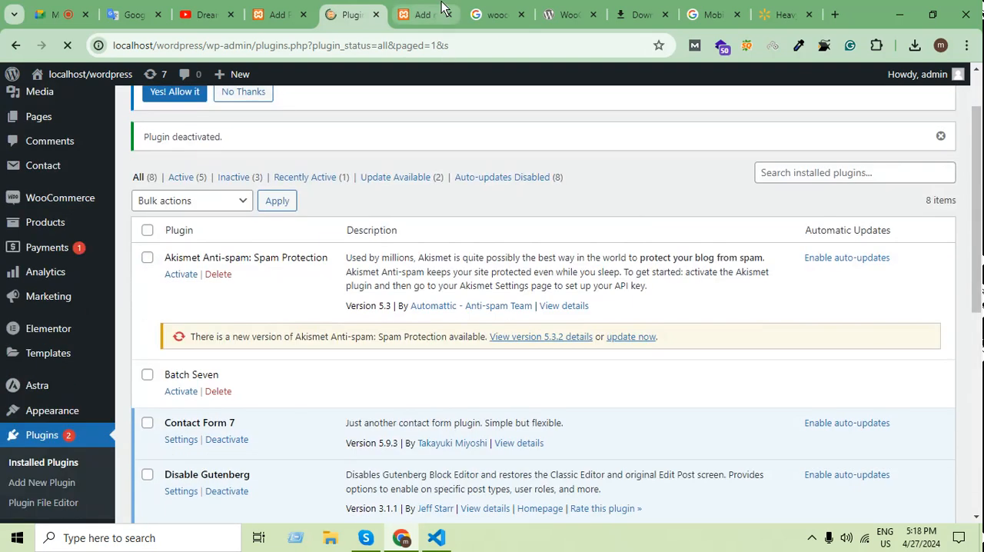
Return to the new product page and reload it, confirming the reload.
left_click(423, 15)
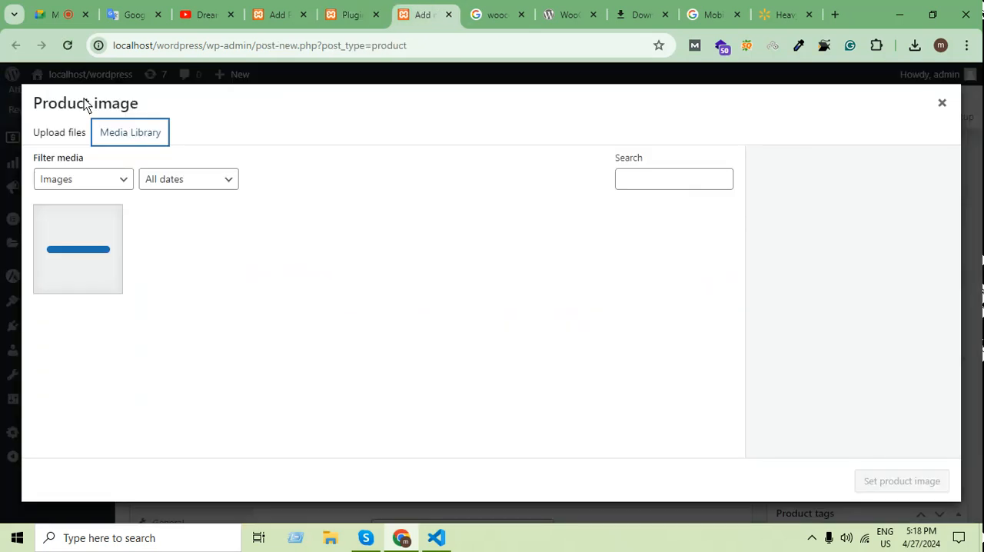
left_click(68, 45)
left_click(540, 144)
left_click(492, 14)
left_click(424, 15)
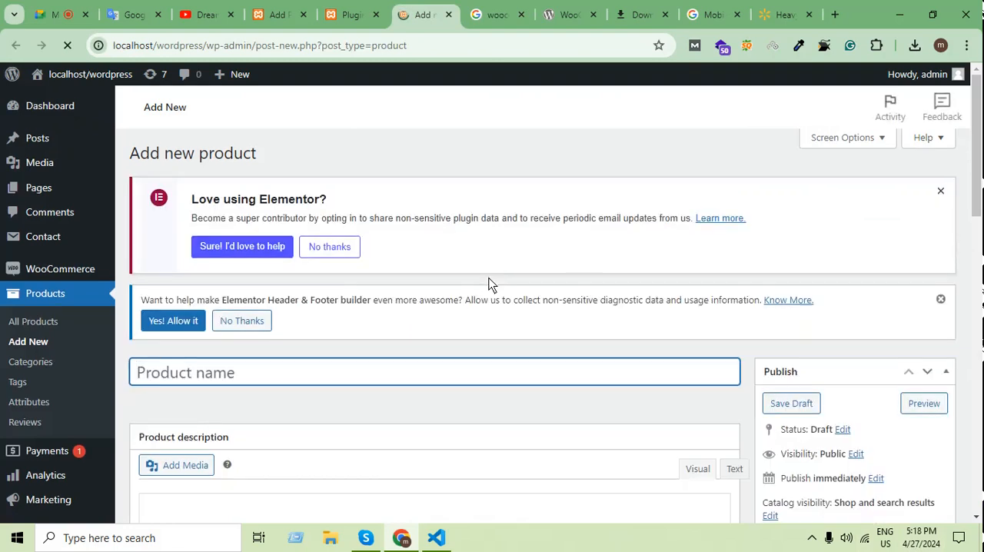
Set the camo phone case capture from the media library as the product image.
scroll(492, 284, "down", 7)
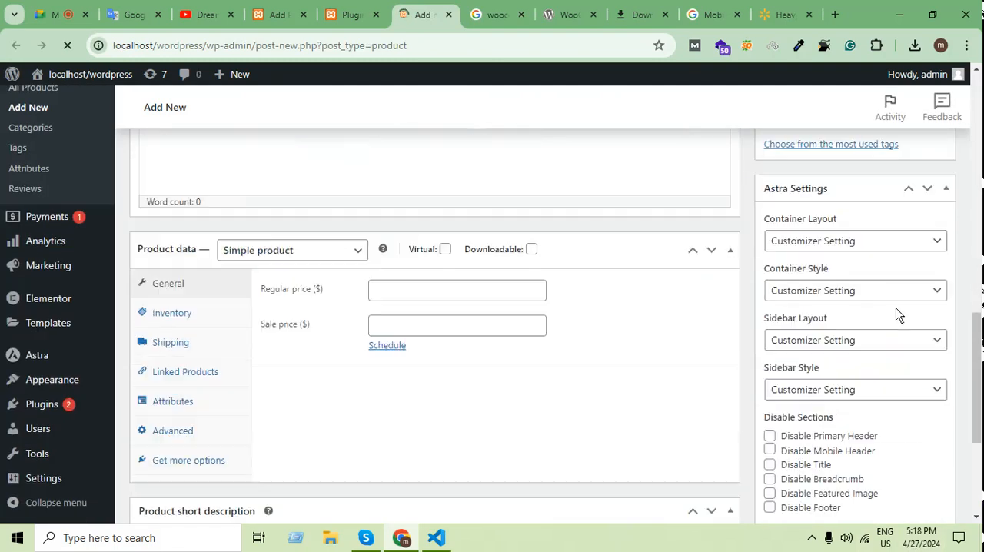
scroll(895, 308, "up", 5)
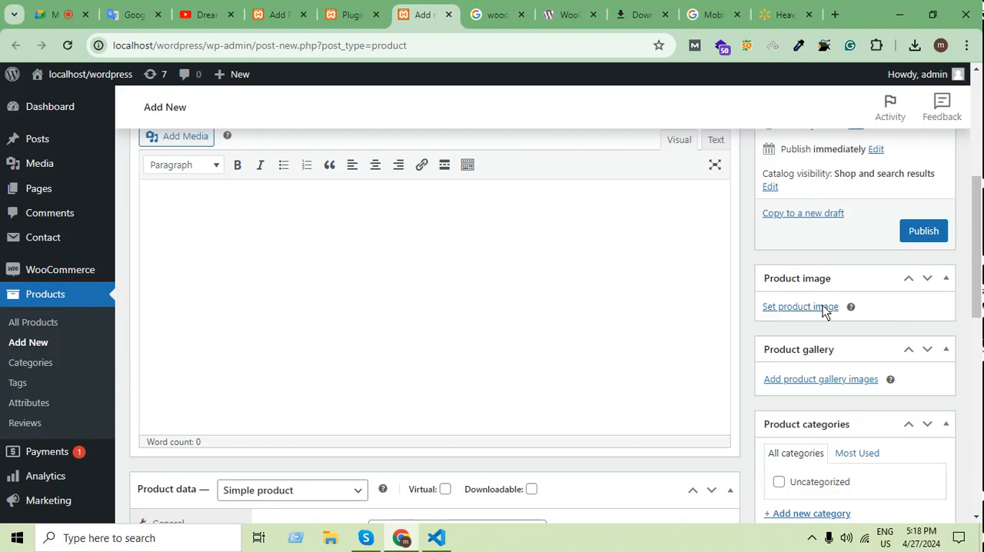
left_click(800, 307)
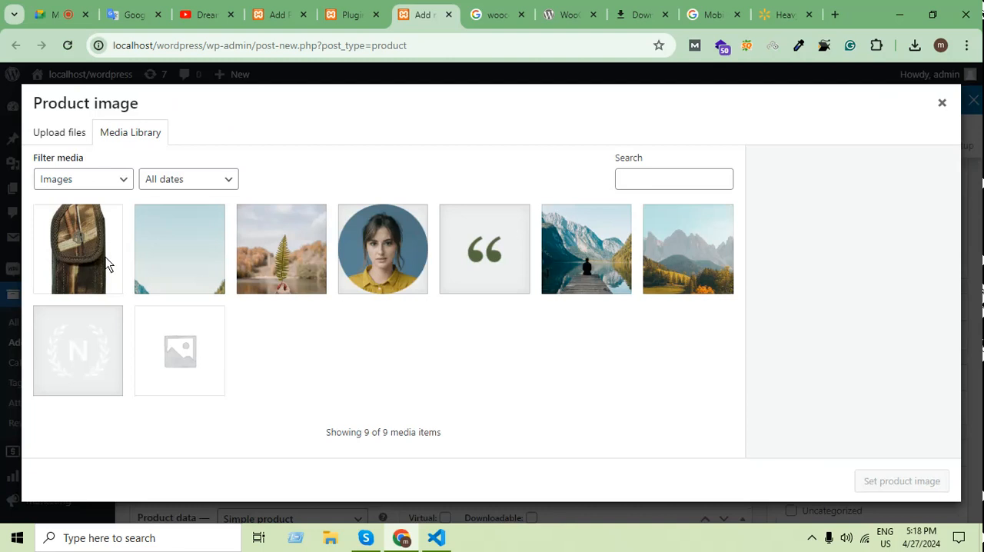
left_click(106, 264)
left_click(902, 481)
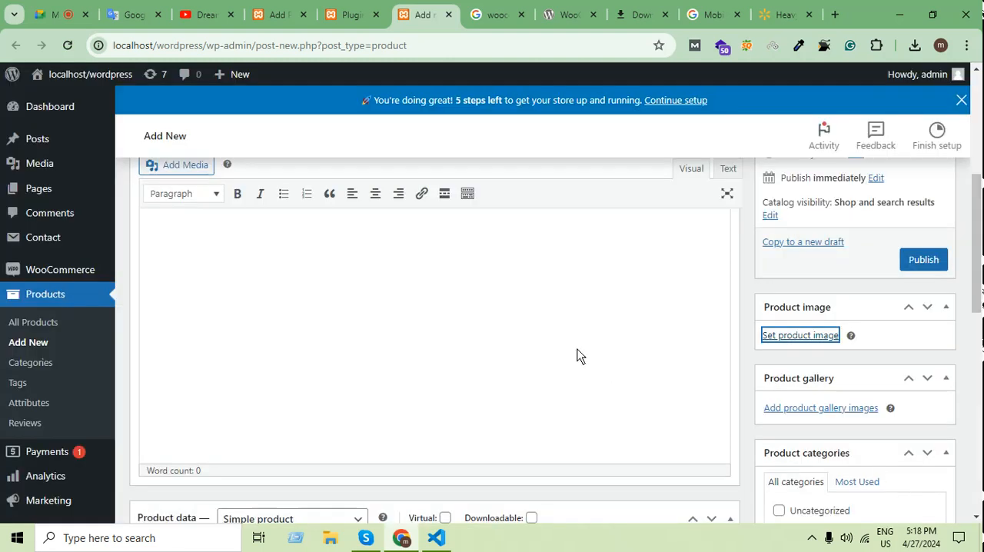
Copy the Walmart title from "Heavy Duty Nylon FLIP Phone Case" through "Kyocera Cadence" and paste it as the product name.
left_click(782, 13)
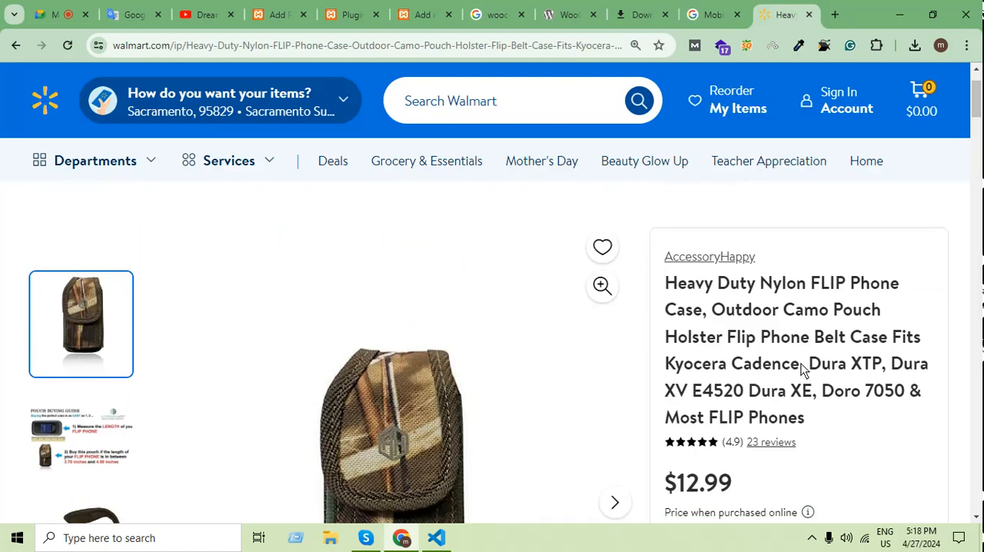
left_click_drag(800, 367, 669, 291)
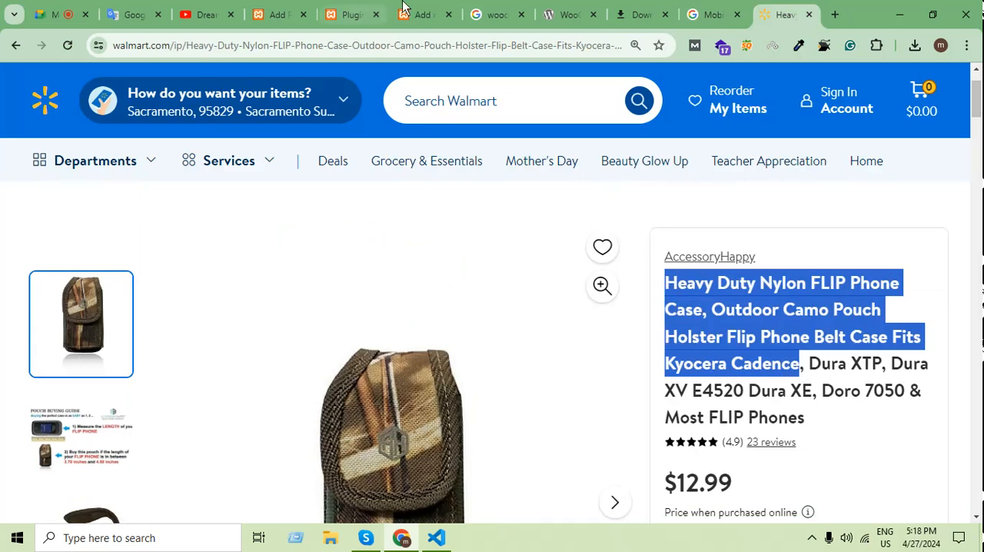
left_click(423, 14)
left_click(218, 302)
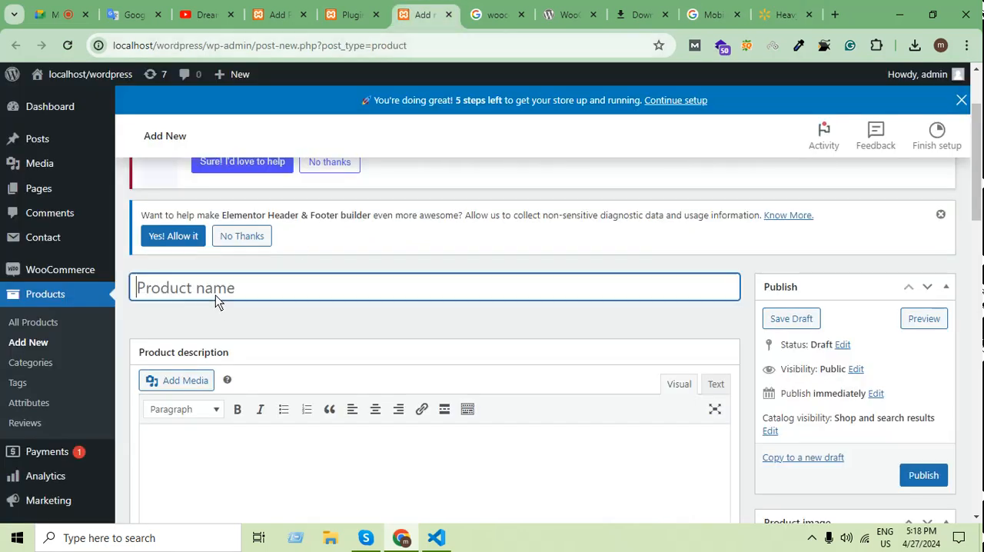
type("Heavy Duty Nylon FLIP Phone Case, Outdoor Camo Pouch Holster Flip Phone Belt Case Fits Kyocera Cadence")
Copy the rest of the Walmart title, "Dura XTP" through "Most FLIP Phones", into the product description as plain text.
left_click(777, 6)
scroll(897, 285, "down", 1)
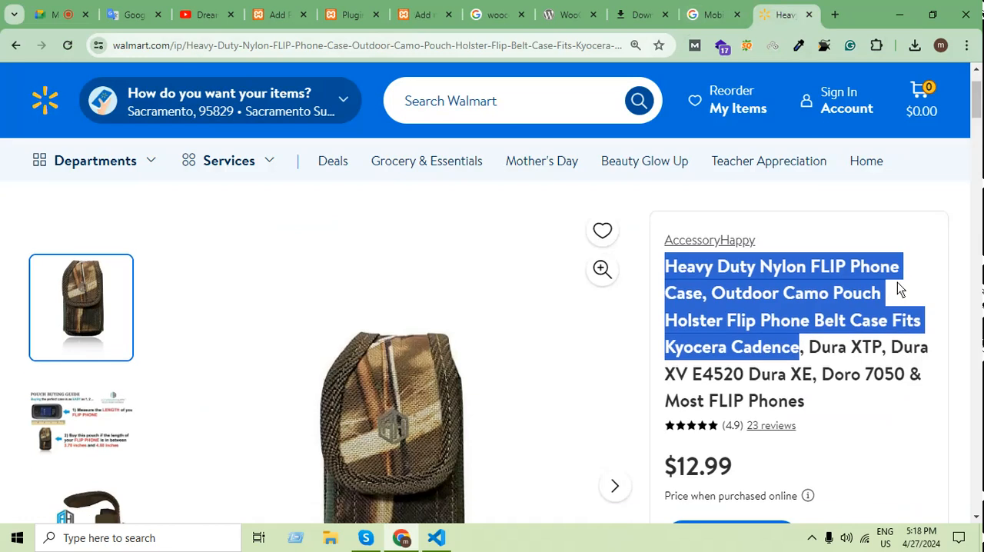
left_click_drag(827, 358, 809, 292)
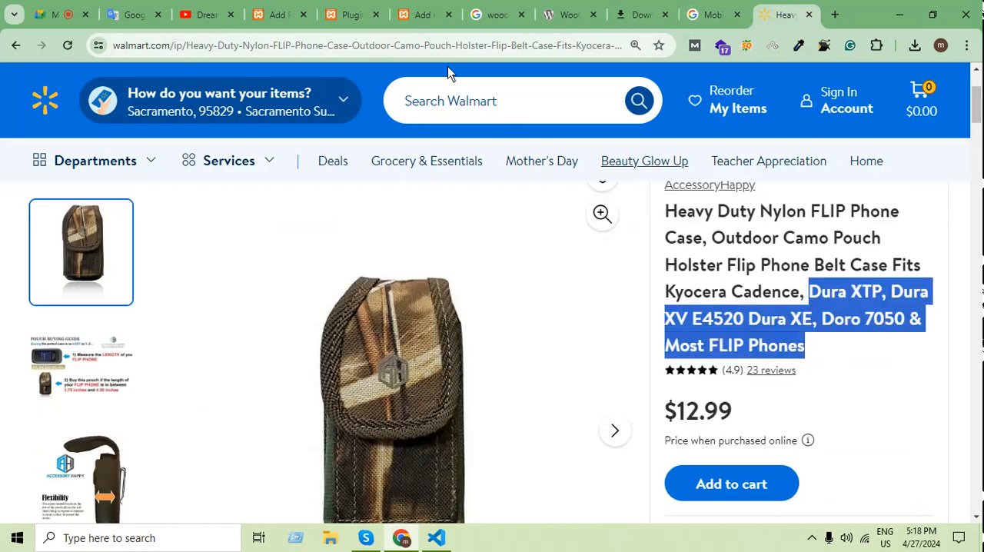
left_click(423, 13)
scroll(304, 435, "down", 1)
left_click(300, 428)
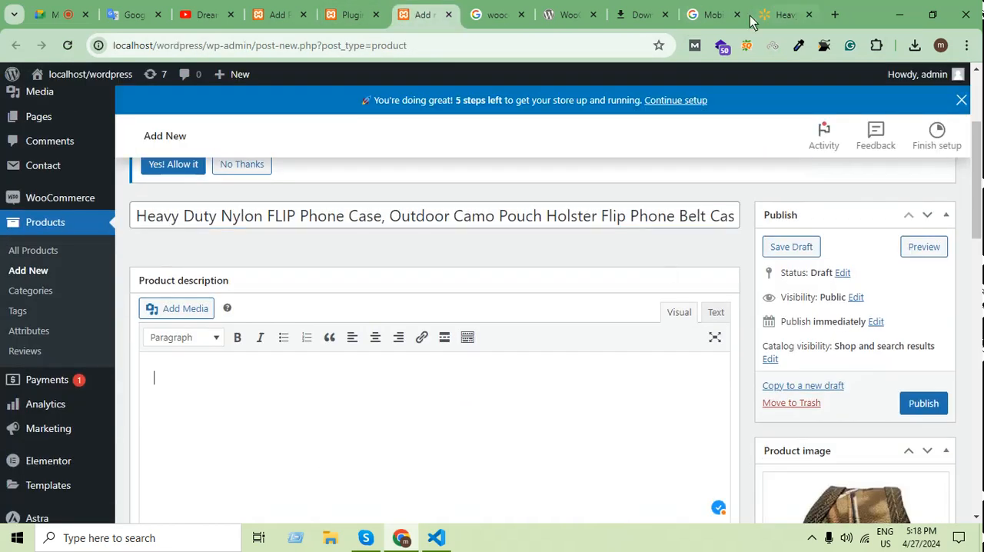
type("Dura XTP, Dura XV E4520 Dura XE, Doro 7050 & Most FLIP Phones")
key("ctrl+z")
type("Dura XTP, Dura XV E4520 Dura XE, Doro 7050 & Most FLIP Phones")
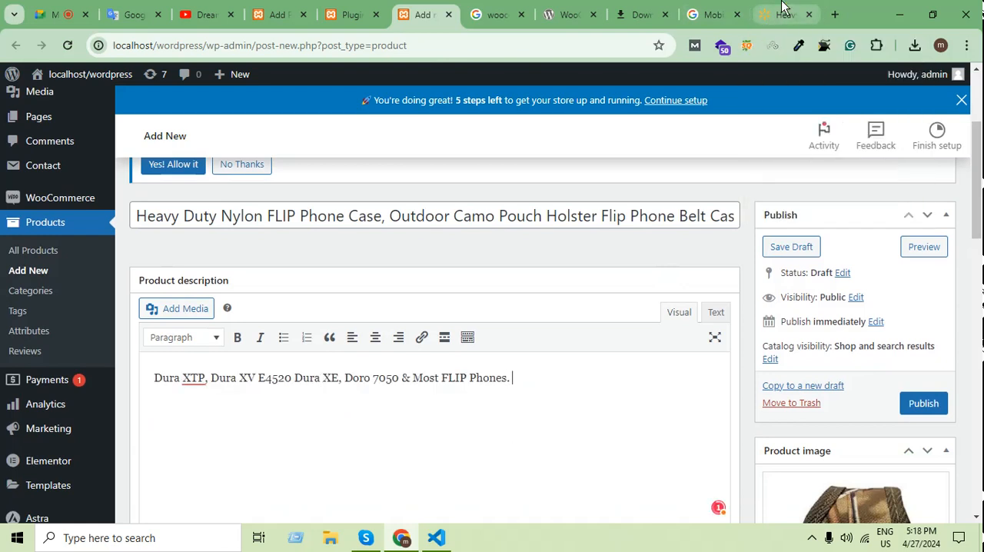
left_click(772, 17)
scroll(671, 415, "down", 5)
scroll(807, 391, "up", 4)
left_click(426, 15)
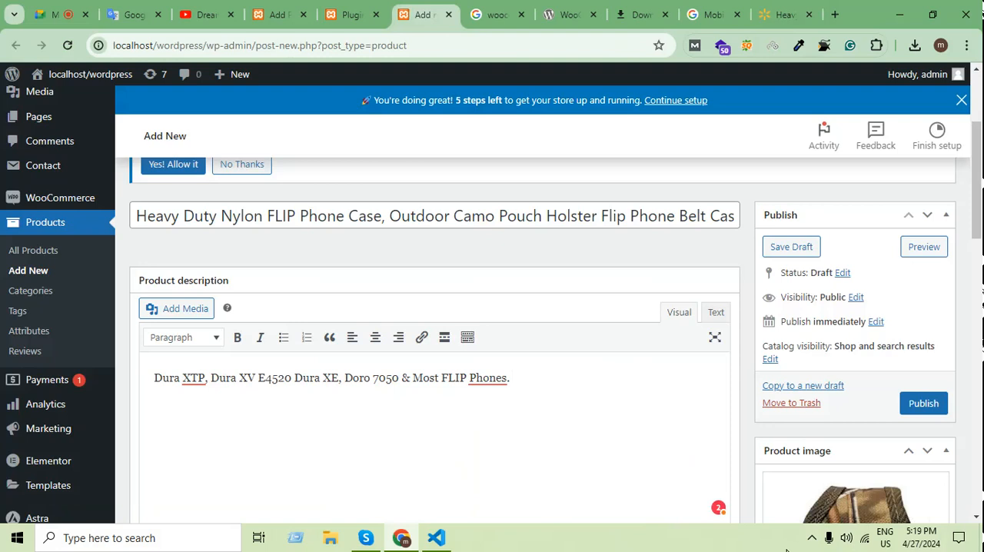
scroll(501, 512, "down", 5)
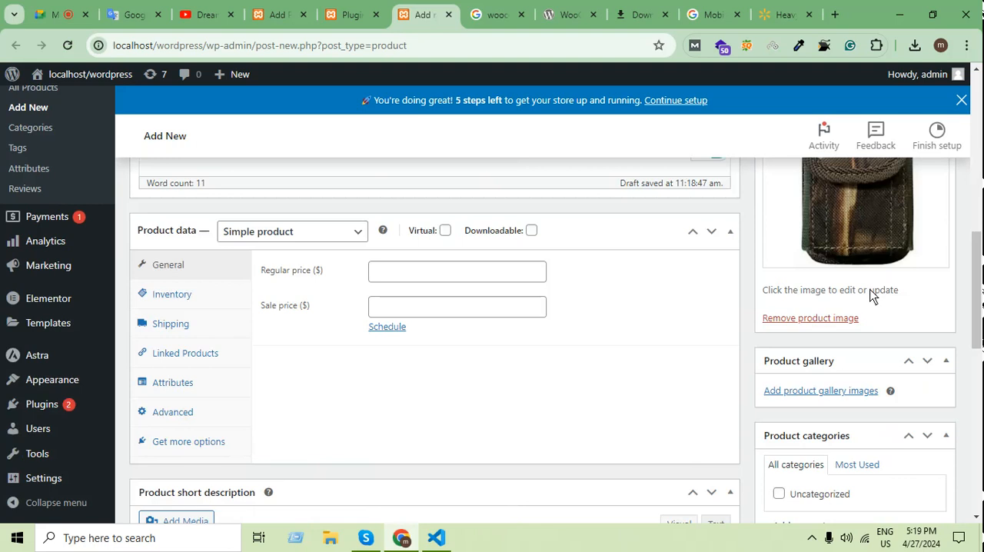
scroll(934, 229, "up", 3)
Copy the whole Product details section, including its bullet list, from the Walmart page into the product short description.
left_click(786, 14)
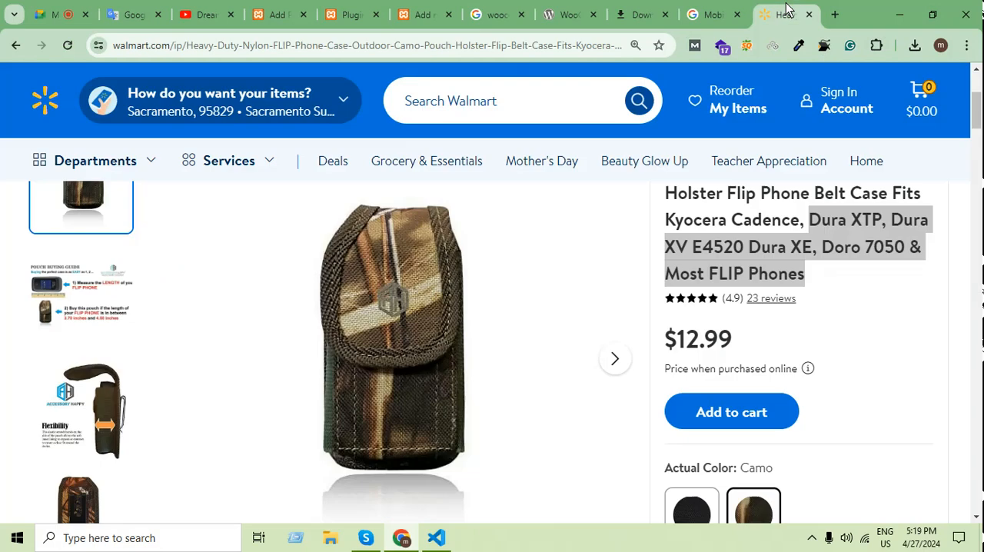
scroll(648, 407, "down", 15)
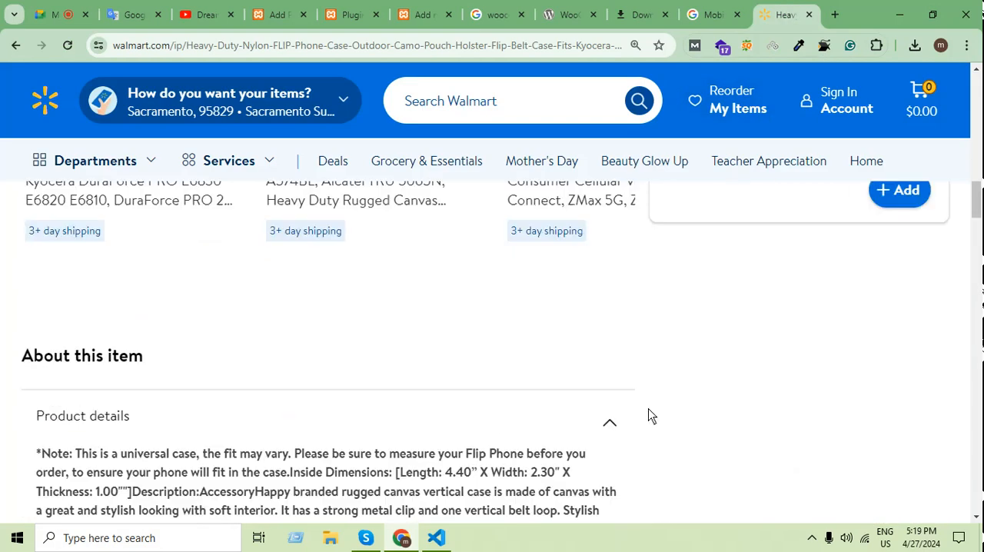
scroll(648, 416, "down", 1)
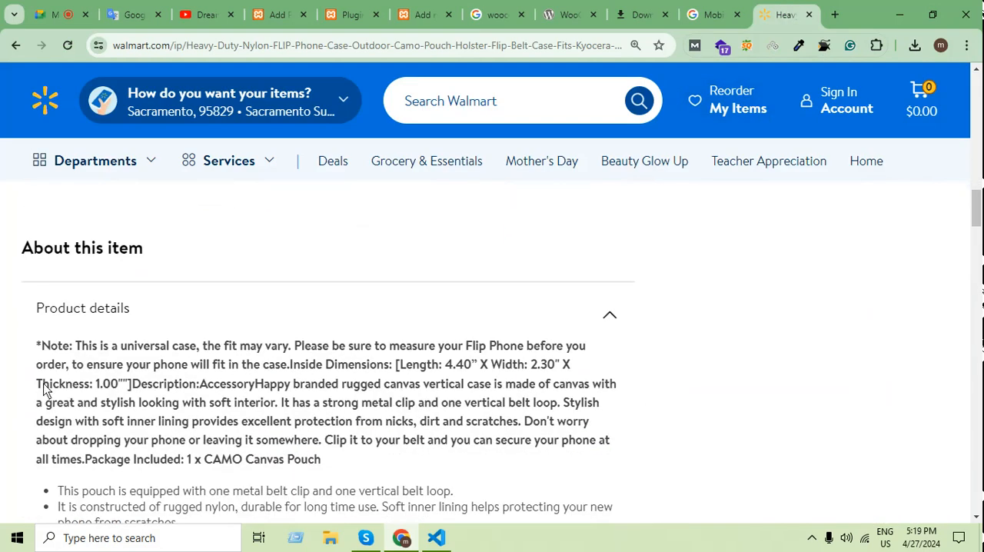
left_click_drag(34, 324, 503, 228)
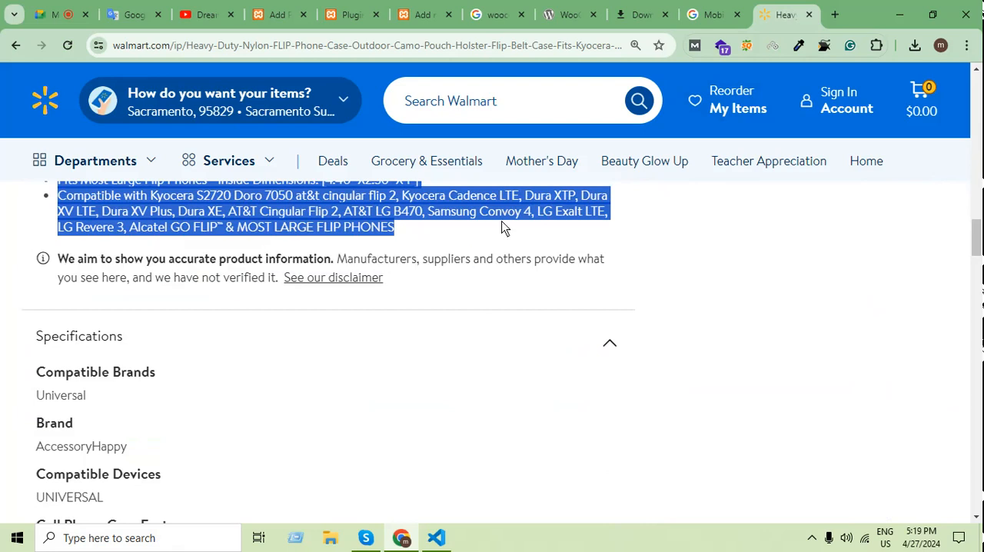
left_click(423, 13)
scroll(650, 365, "down", 4)
scroll(649, 365, "down", 4)
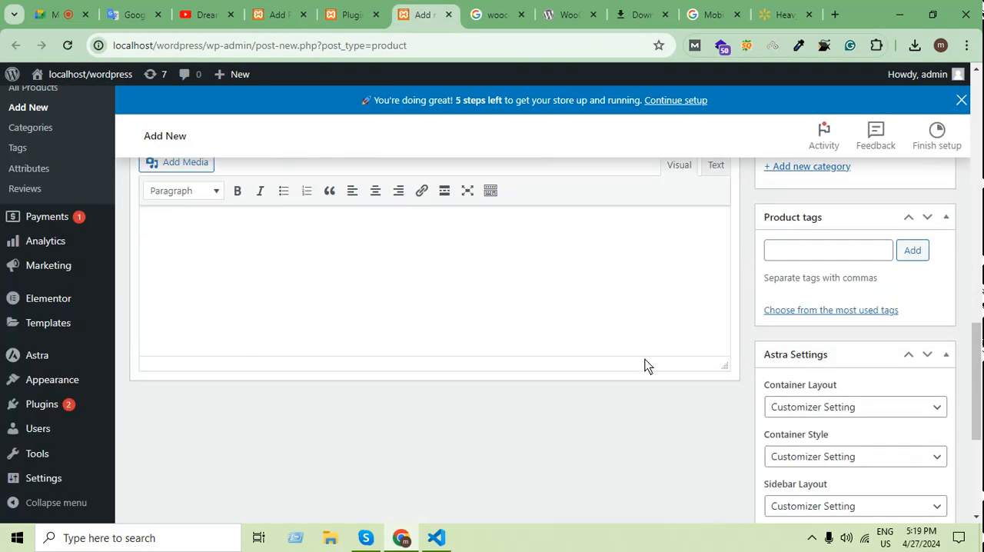
left_click(358, 321)
key("ctrl+v")
Set the product's regular price to 15 dollars.
scroll(642, 302, "up", 1)
scroll(642, 302, "up", 6)
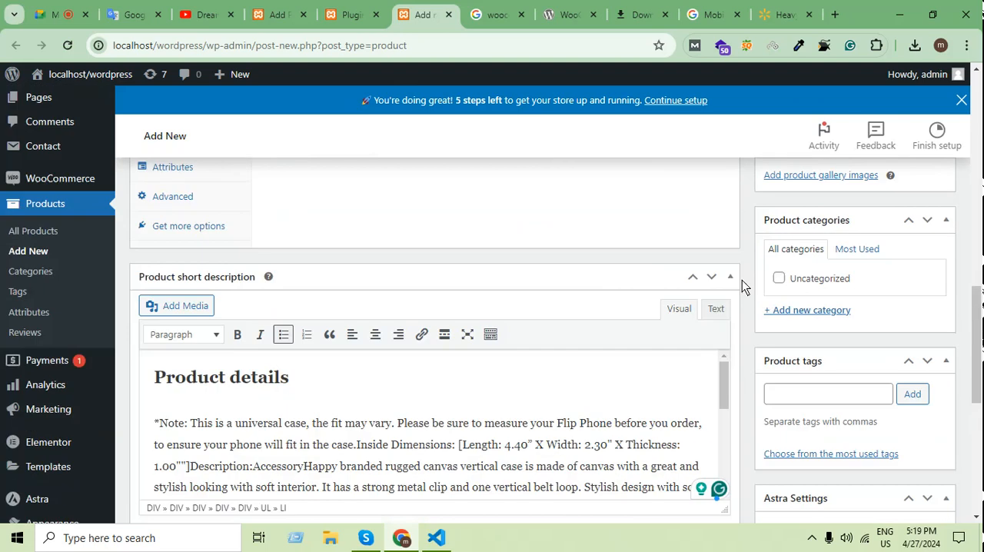
left_click(392, 279)
type("15")
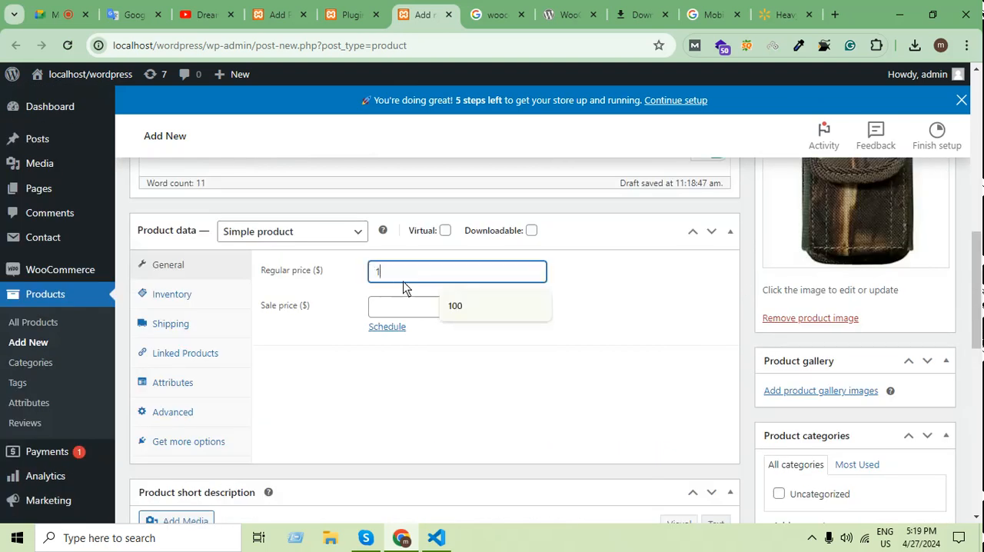
Set the product's sale price to 12 dollars.
left_click(417, 309)
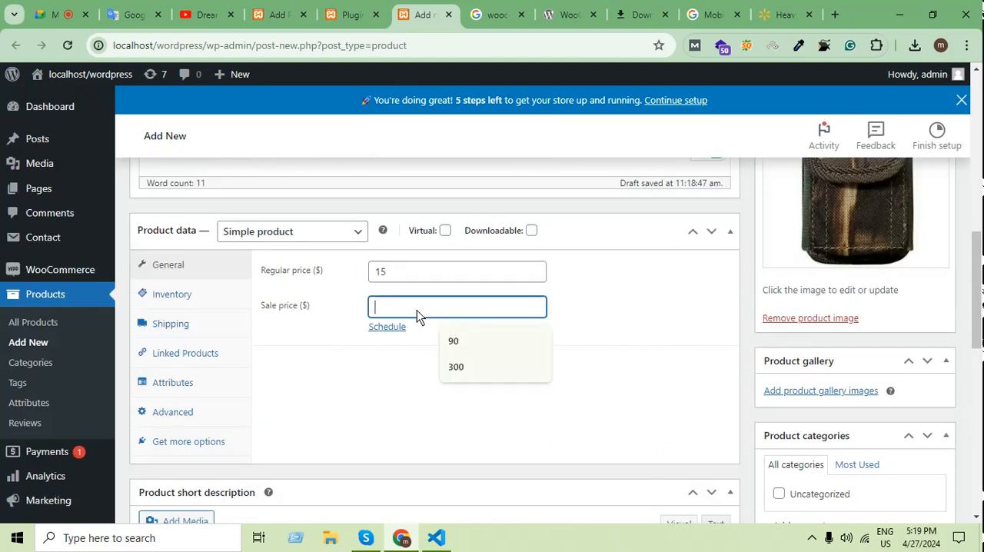
type("12")
left_click(612, 407)
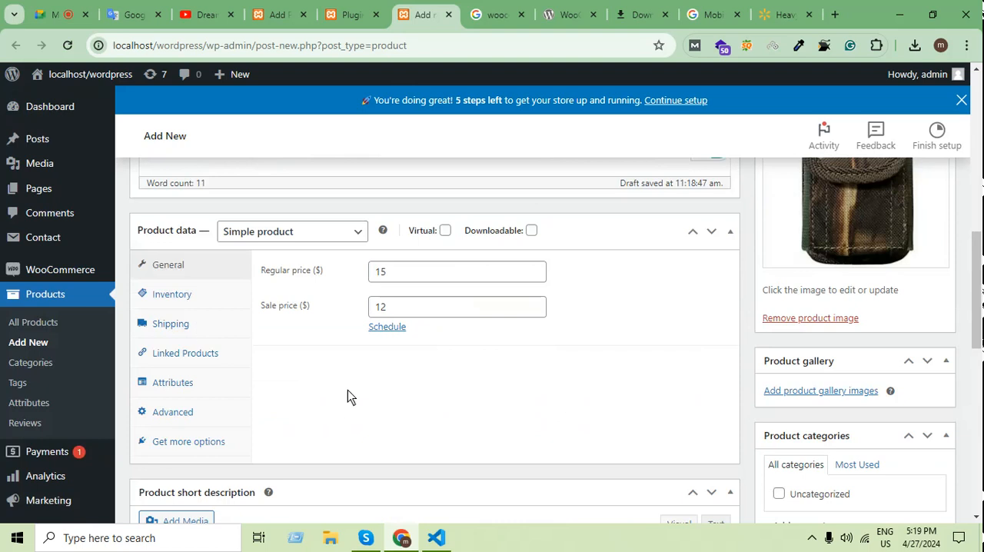
scroll(901, 338, "up", 4)
scroll(903, 343, "up", 3)
scroll(873, 345, "down", 7)
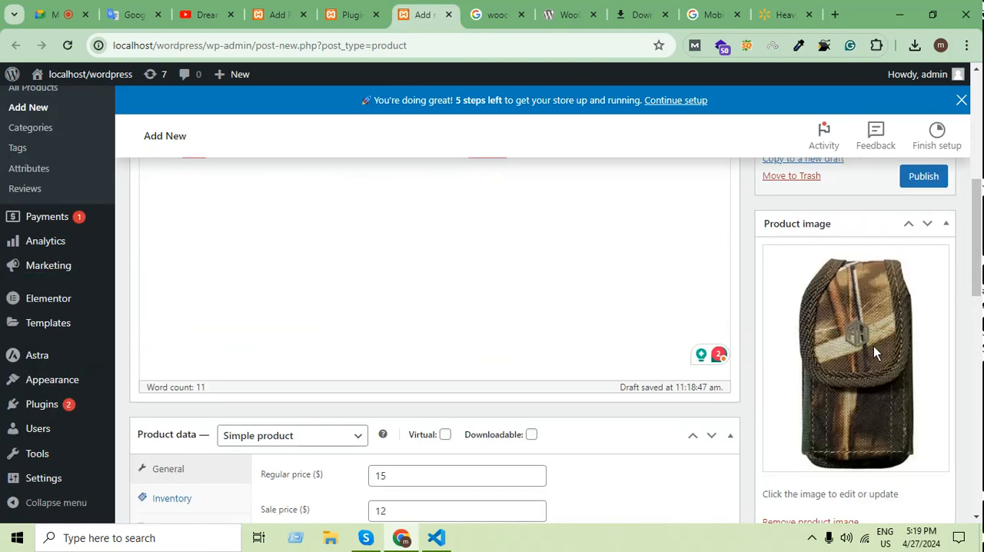
In the product's inventory settings, switch the stock status to Out of stock and back to In stock.
left_click(196, 234)
scroll(555, 315, "up", 3)
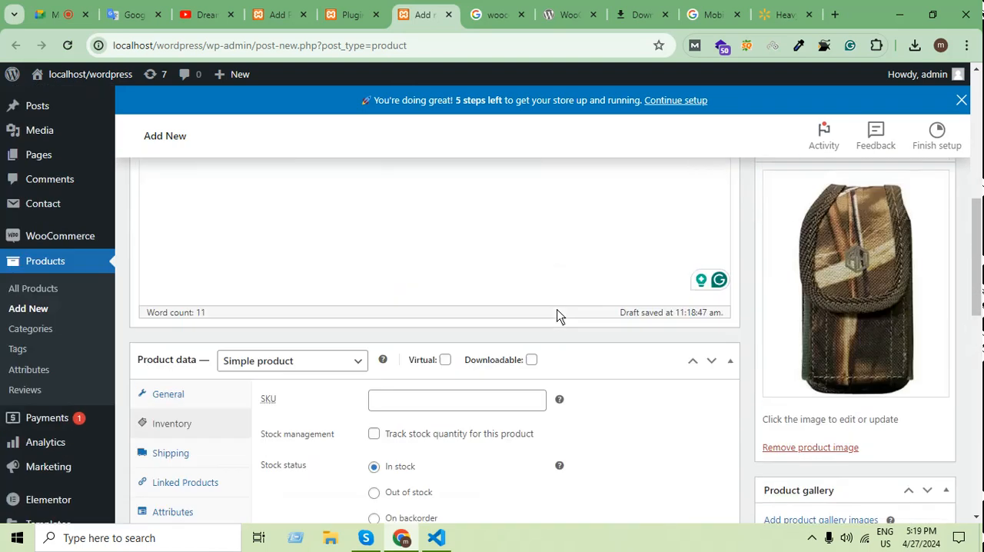
scroll(559, 316, "down", 2)
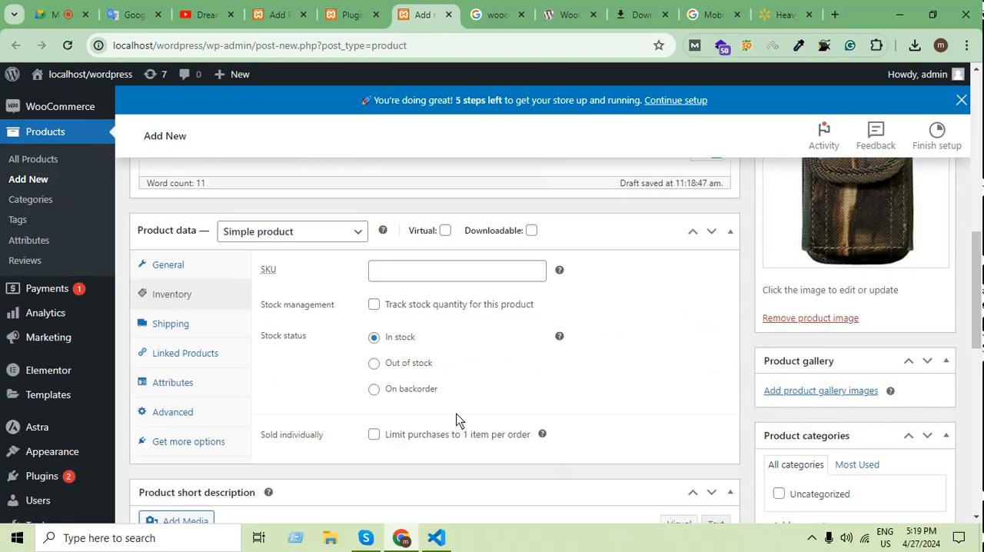
left_click(452, 275)
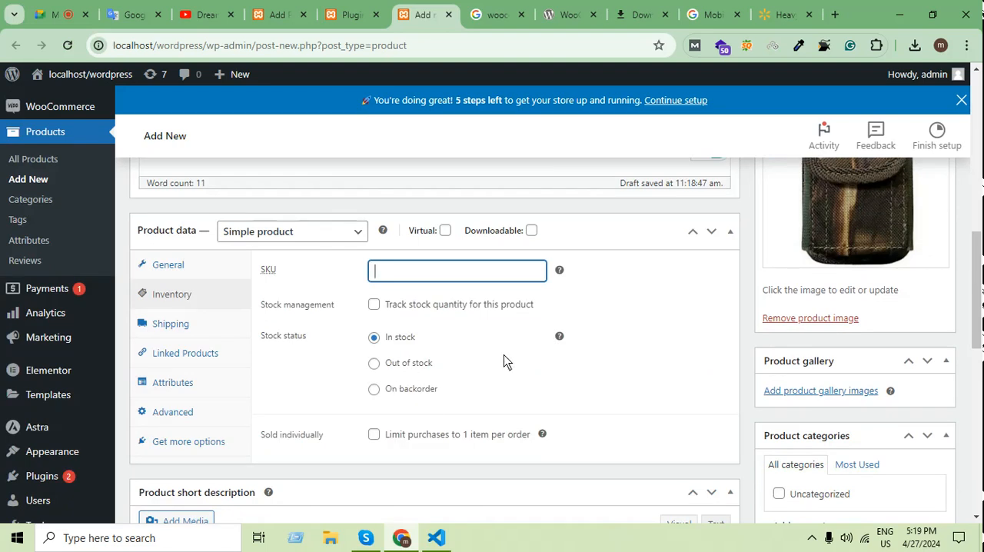
scroll(503, 355, "down", 1)
left_click(376, 298)
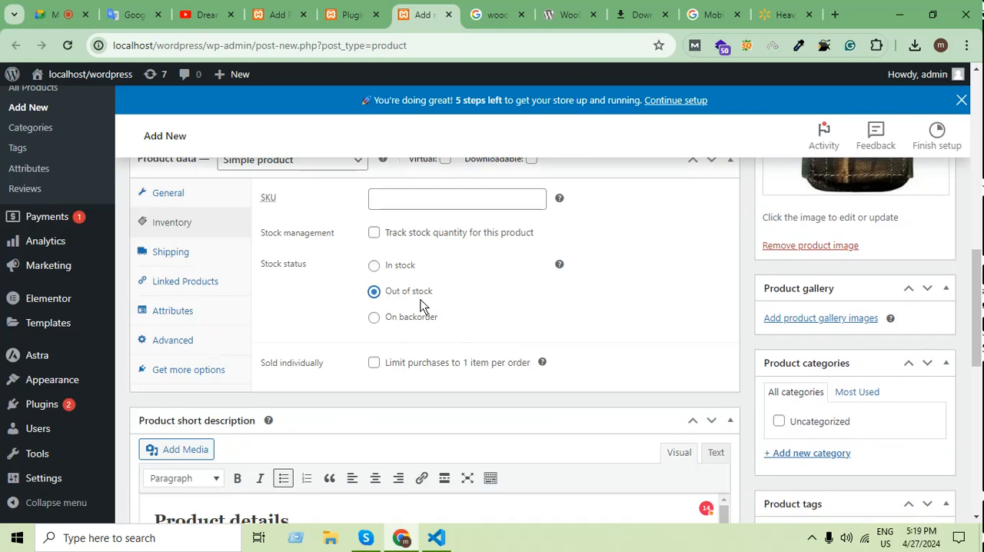
left_click(377, 266)
Mark the product as virtual and downloadable, and clear both options again.
left_click(195, 257)
scroll(539, 356, "up", 2)
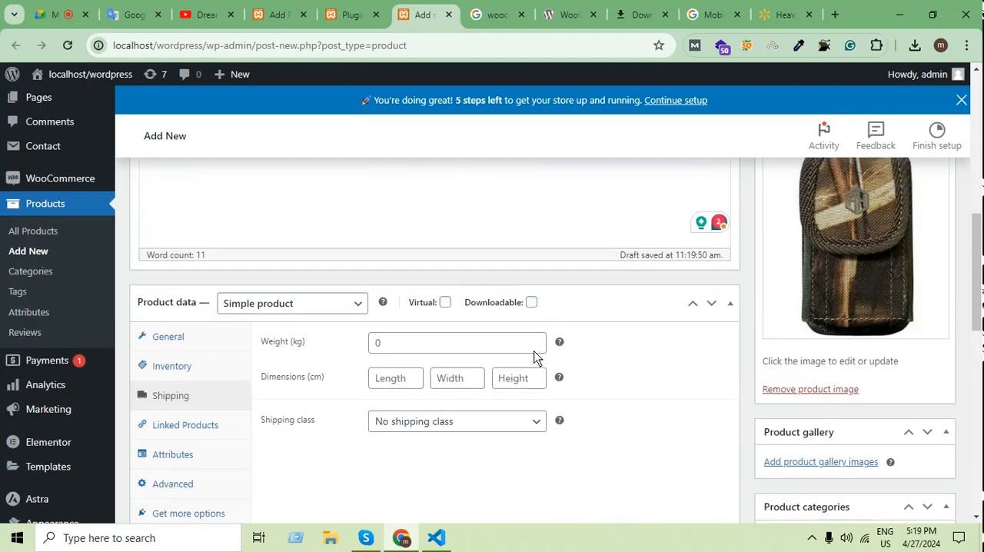
left_click(447, 347)
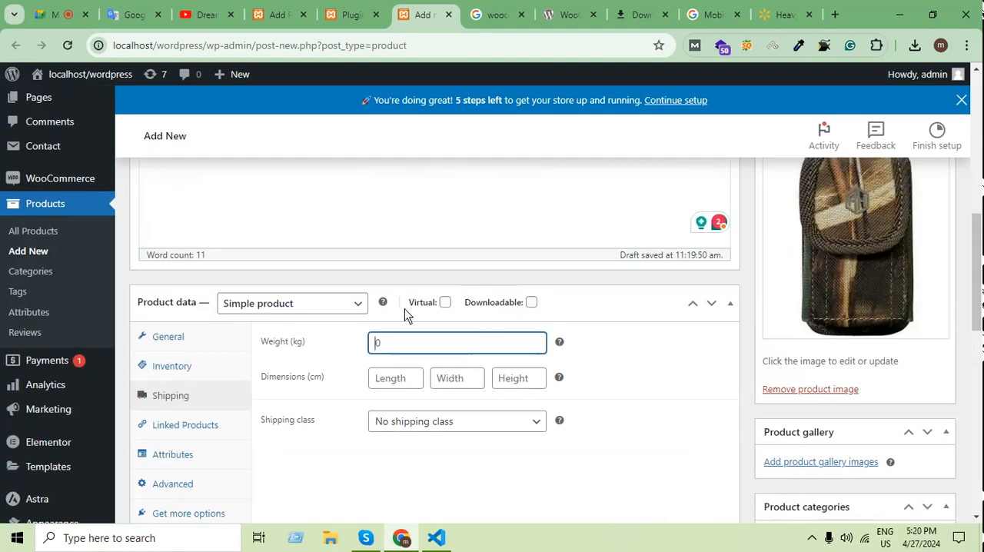
left_click(445, 303)
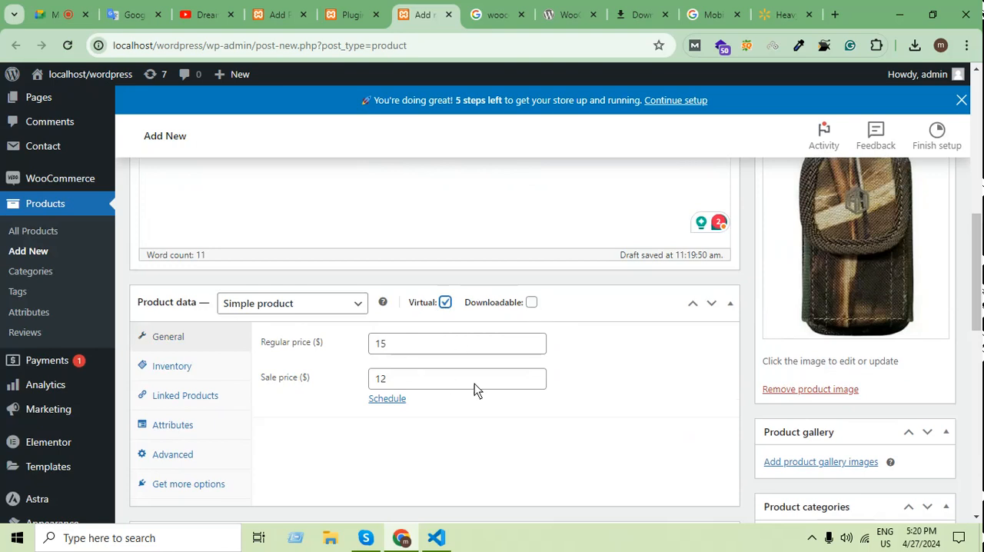
left_click(532, 303)
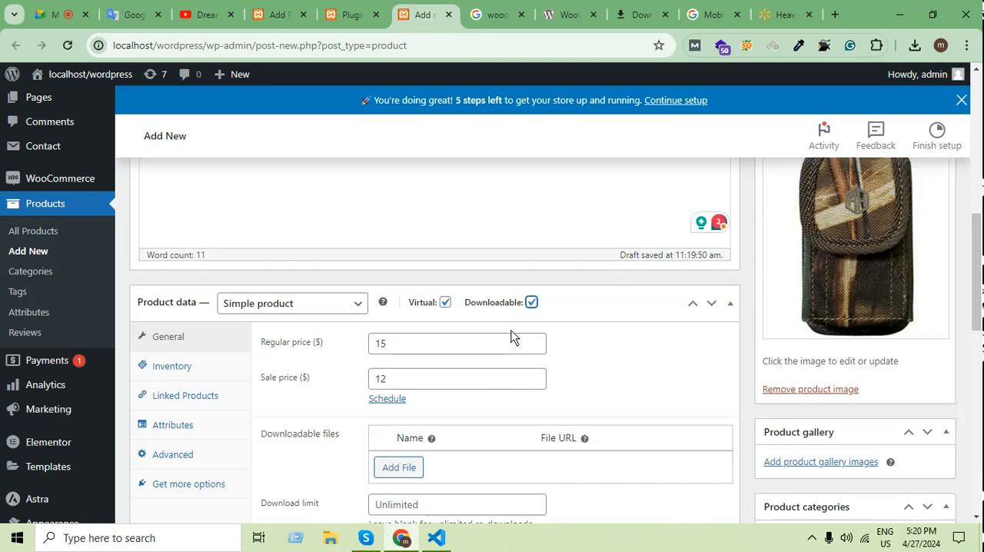
left_click(445, 302)
left_click(531, 302)
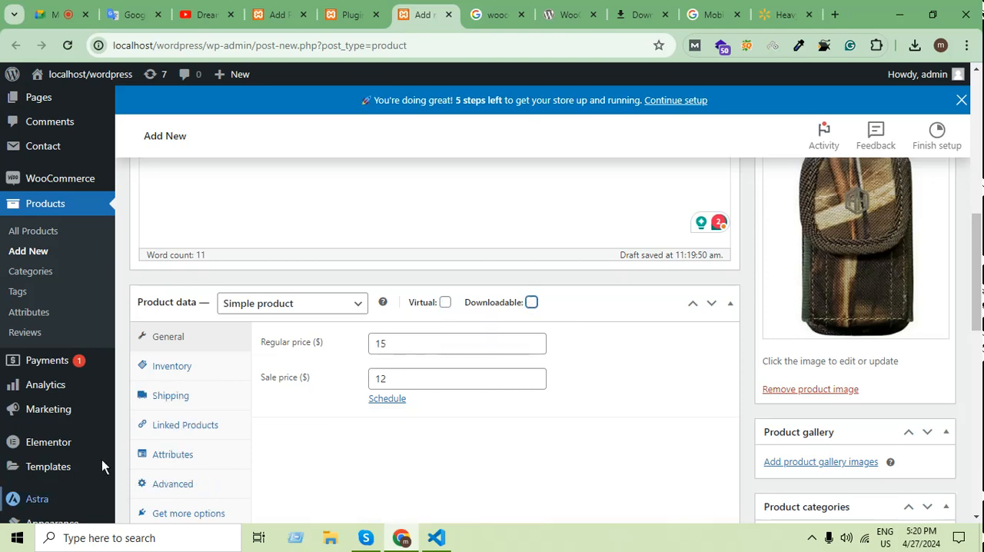
Set the product's shipping weight to 2 kg and its length, width and height to 10 cm each.
left_click(169, 395)
scroll(572, 446, "down", 1)
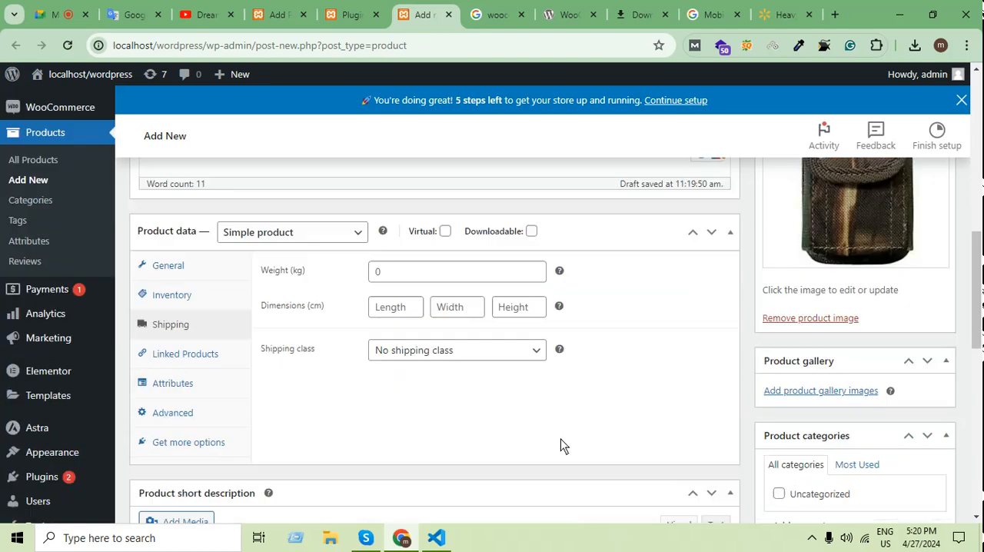
left_click(427, 272)
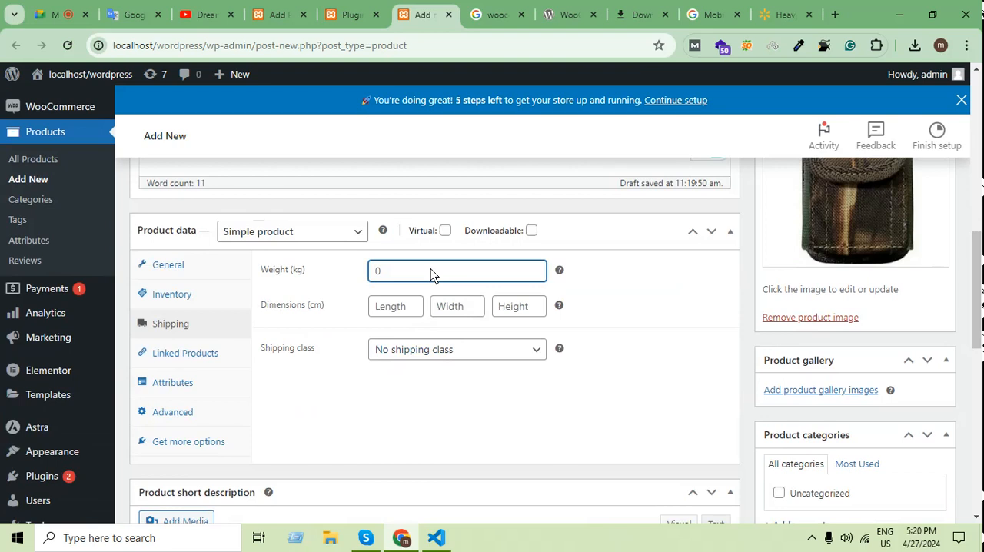
type("2")
left_click(411, 308)
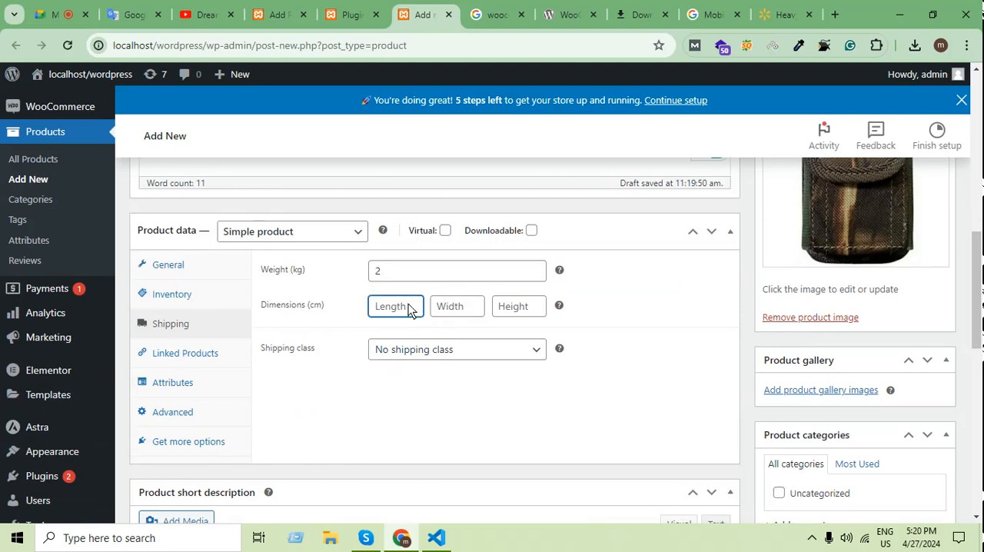
type("10")
left_click(473, 312)
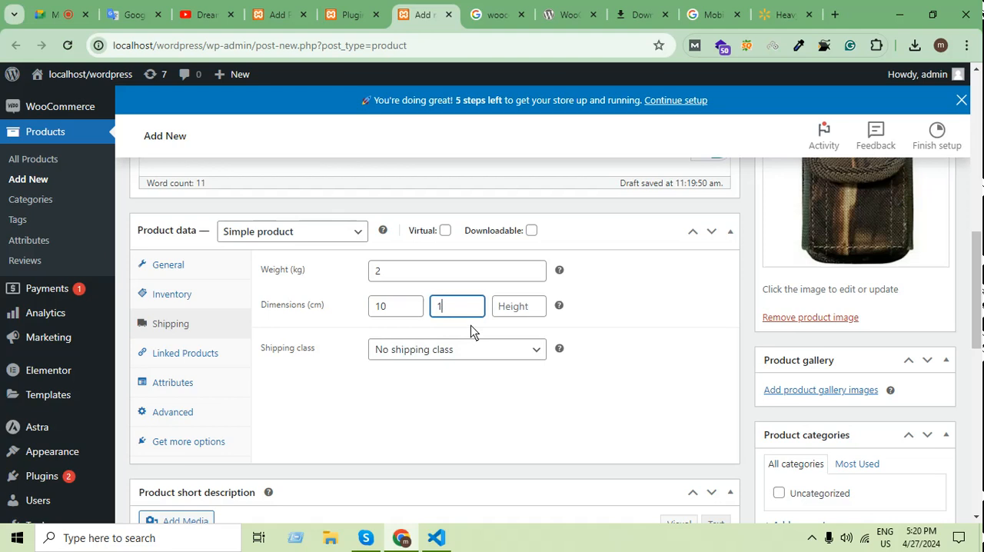
type("10")
left_click(520, 312)
type("1")
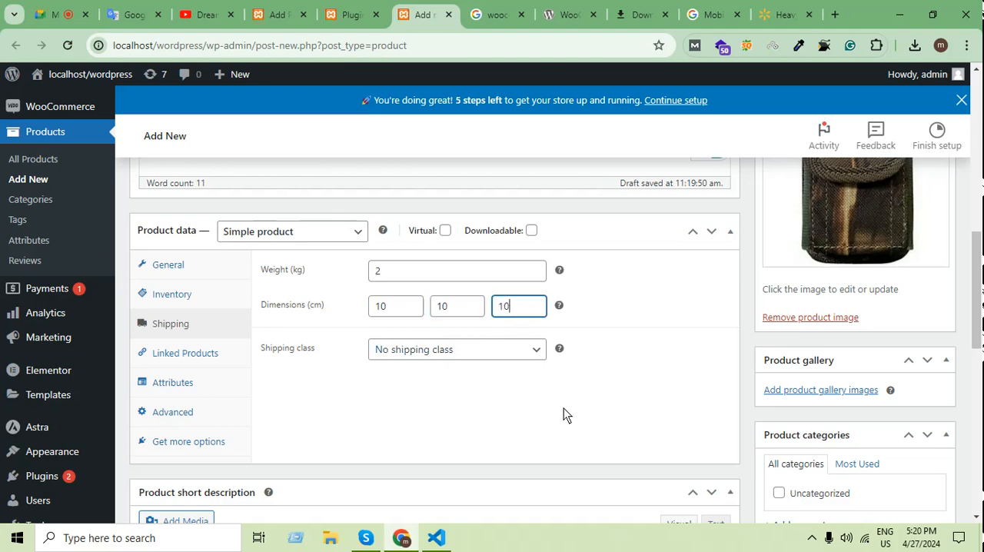
left_click(563, 408)
Check the available shipping class options without choosing another one.
left_click(521, 354)
left_click(524, 412)
scroll(671, 434, "down", 2)
scroll(674, 440, "up", 2)
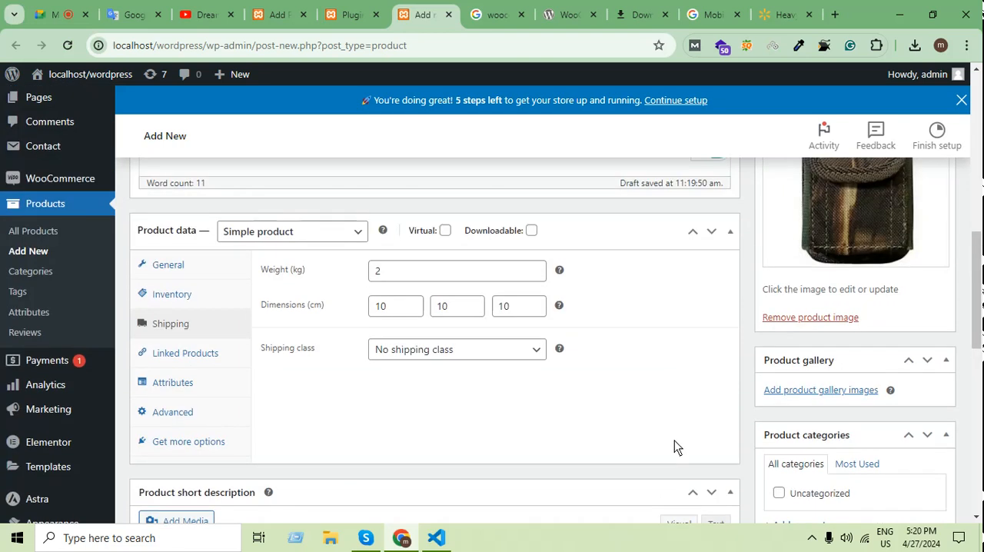
scroll(674, 446, "up", 1)
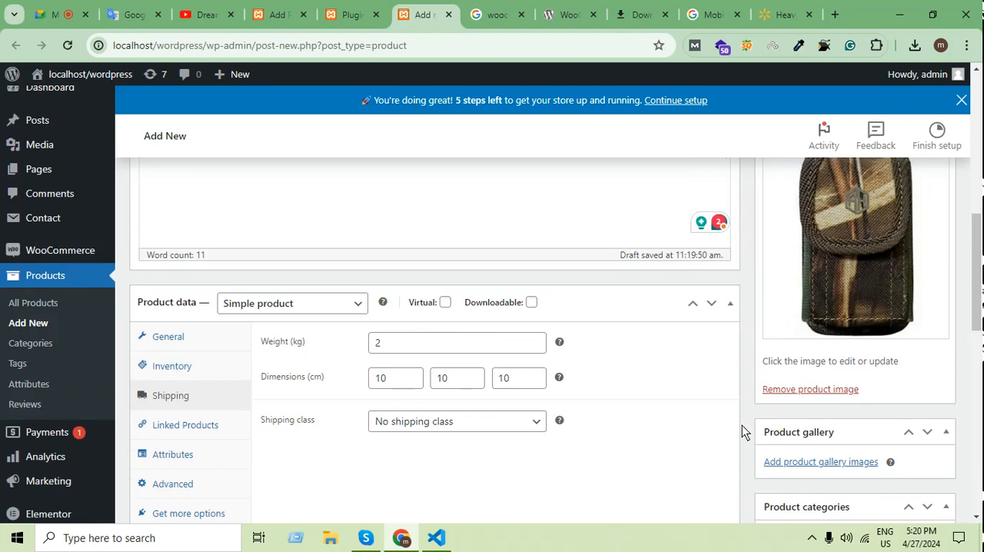
Search Google in a new browser tab for a WooCommerce shipping plugin and look through the results.
left_click(837, 14)
type("ship")
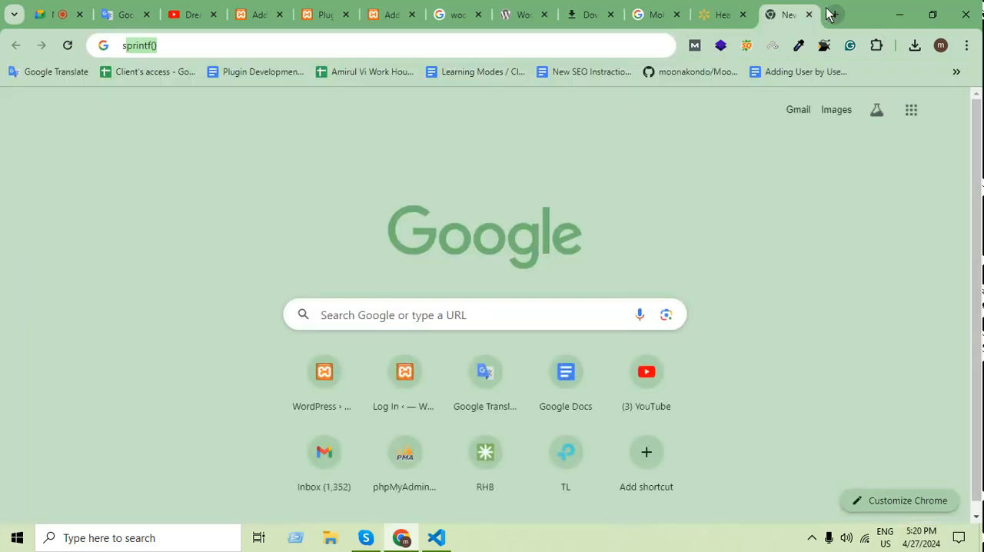
type("p pl")
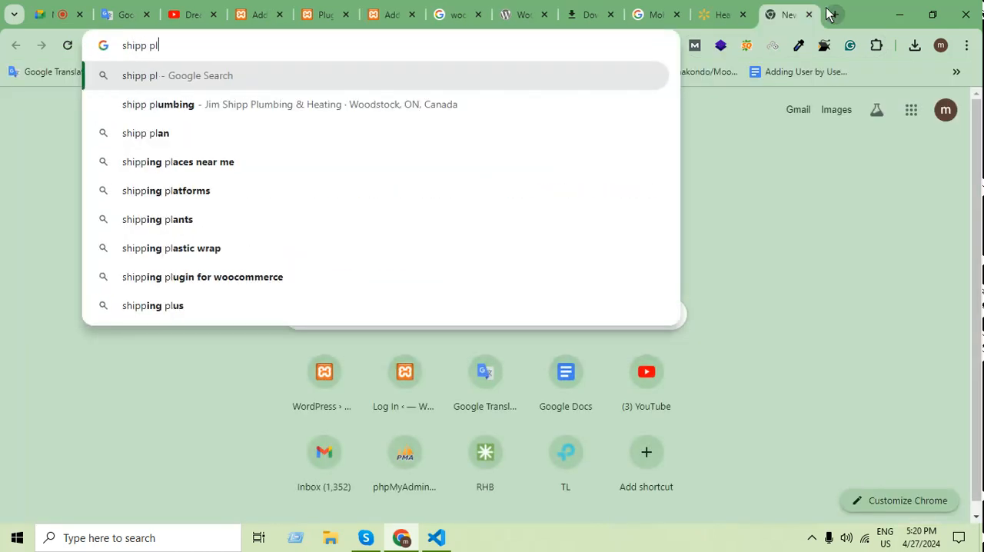
type("ugin for c")
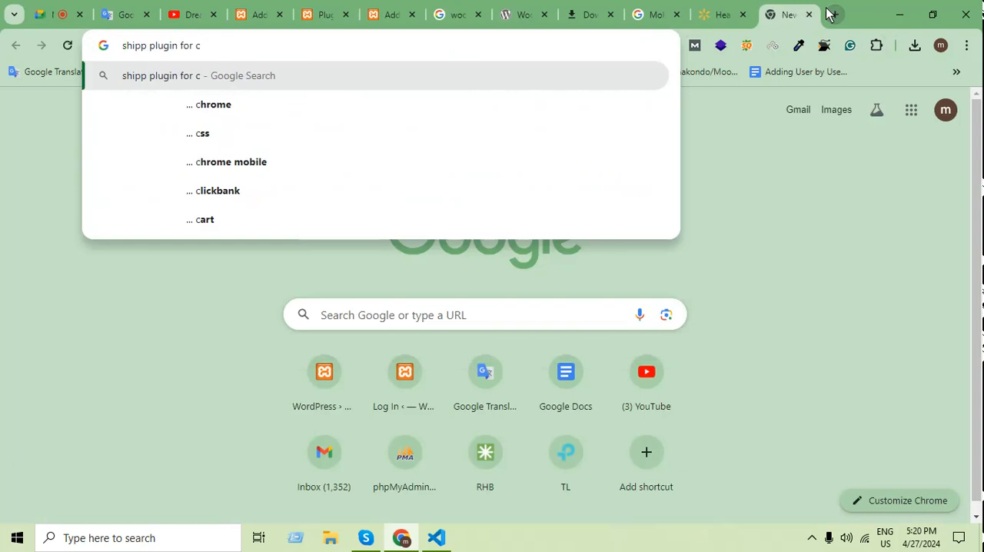
key("BackSpace")
key("BackSpace")
type("woocomemr")
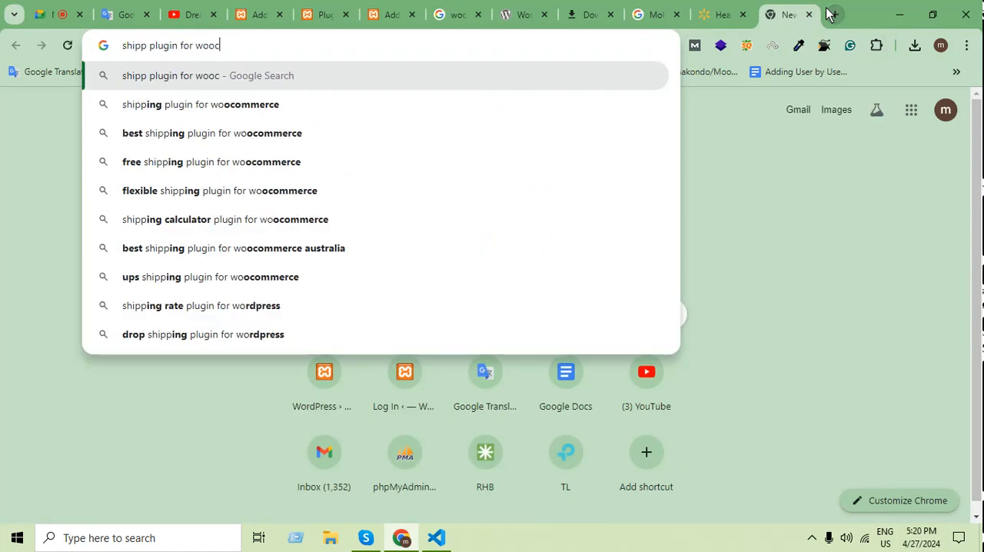
type("ce")
key("Return")
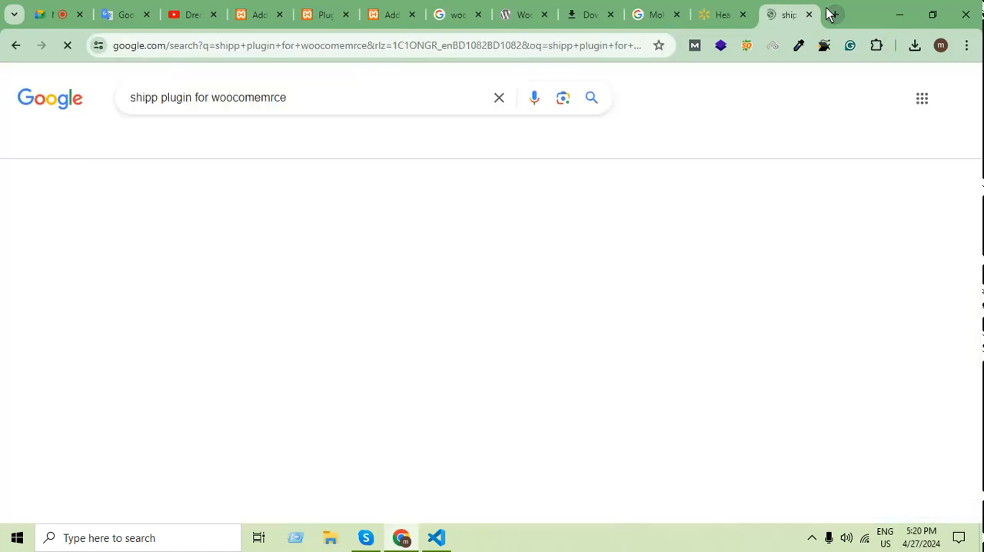
left_click(393, 234)
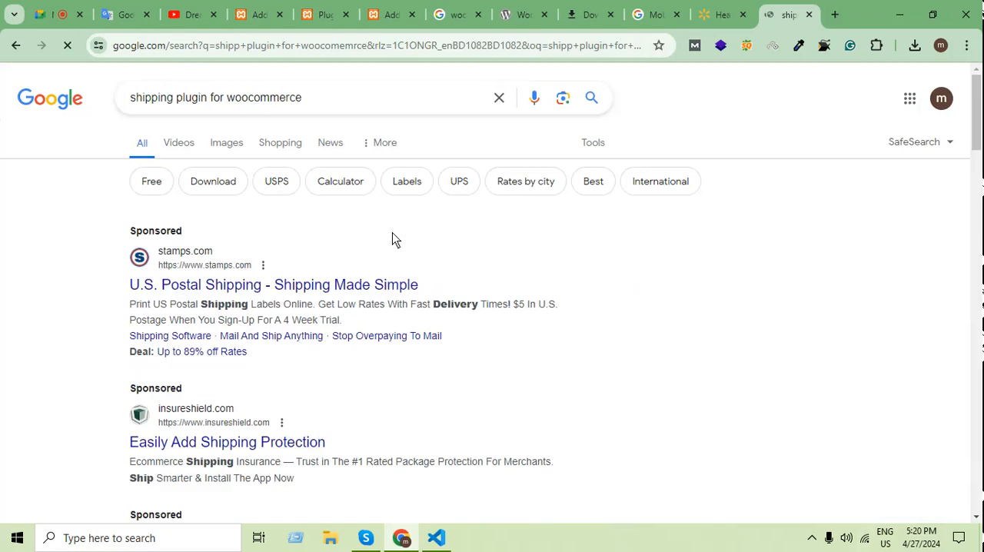
scroll(537, 459, "down", 3)
scroll(537, 460, "down", 1)
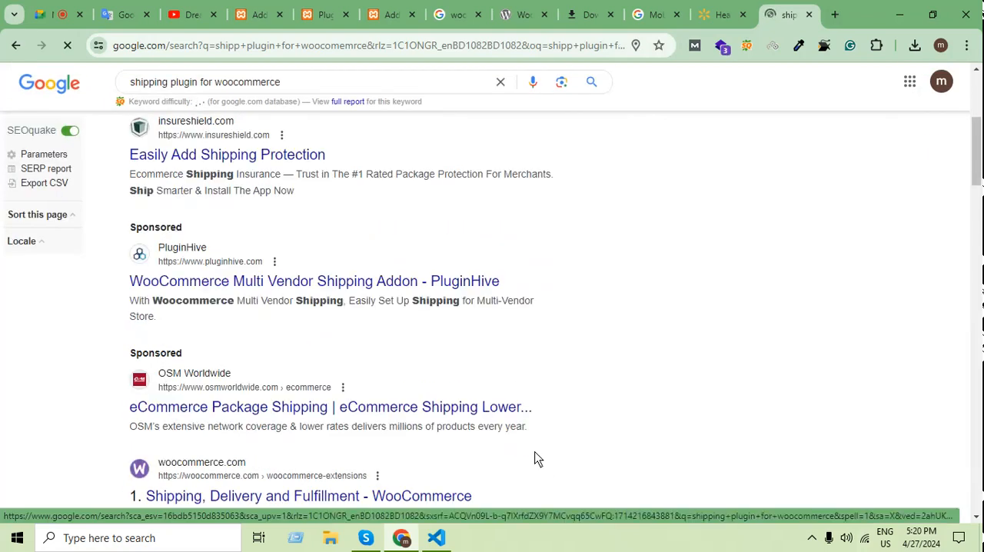
scroll(543, 446, "down", 3)
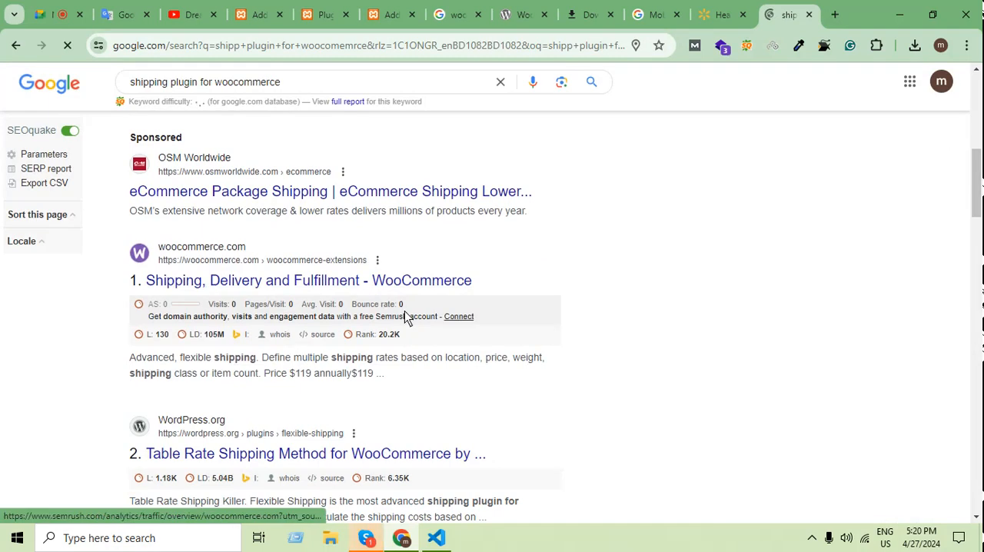
scroll(428, 361, "down", 2)
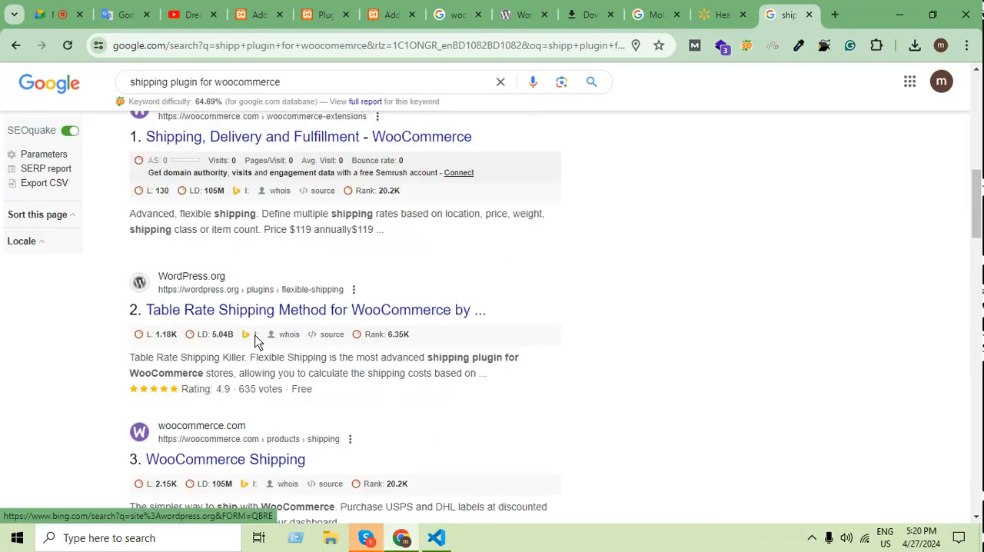
Switch to Skype and close its window again.
left_click(366, 538)
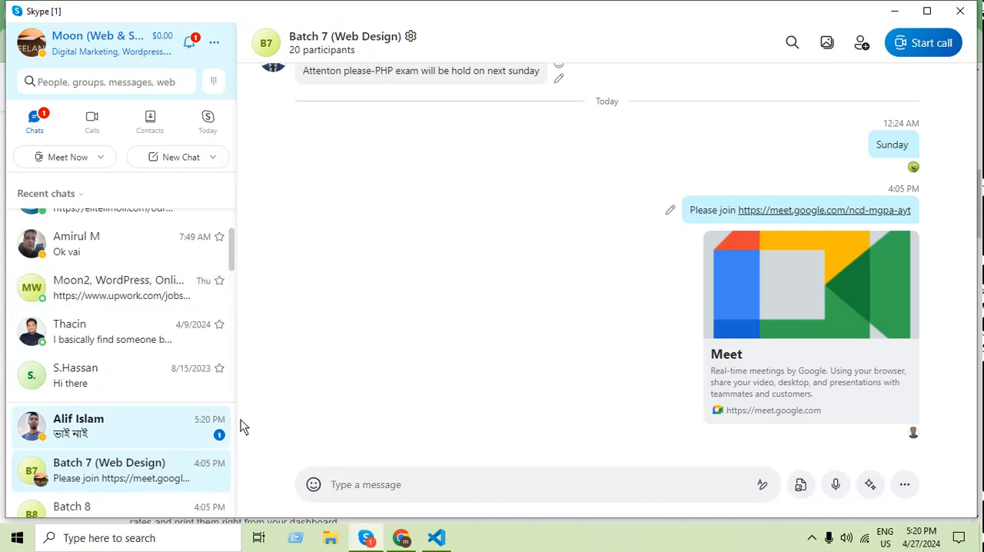
left_click(960, 11)
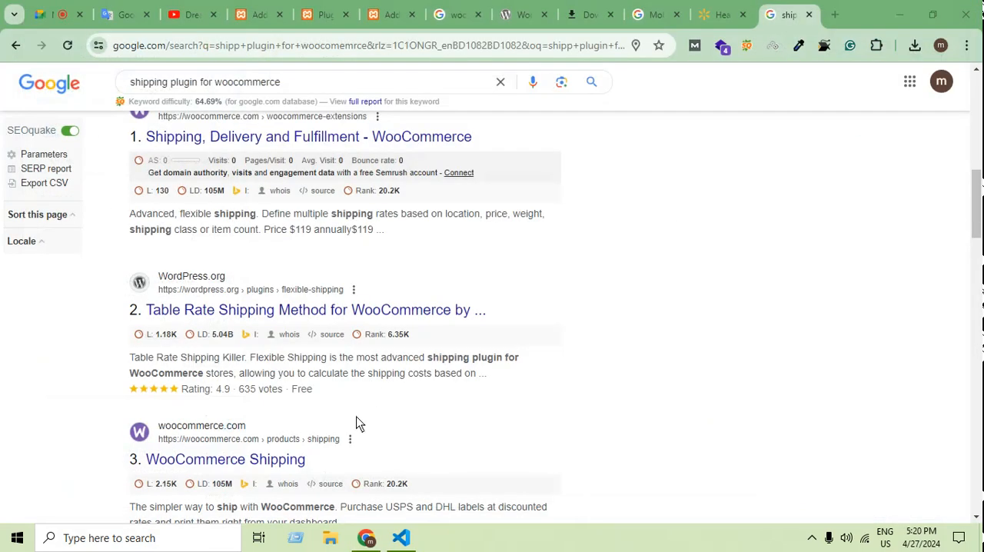
Return to the WordPress product editing page and open the linked products settings with upsells and cross-sells.
left_click(391, 15)
scroll(622, 384, "down", 1)
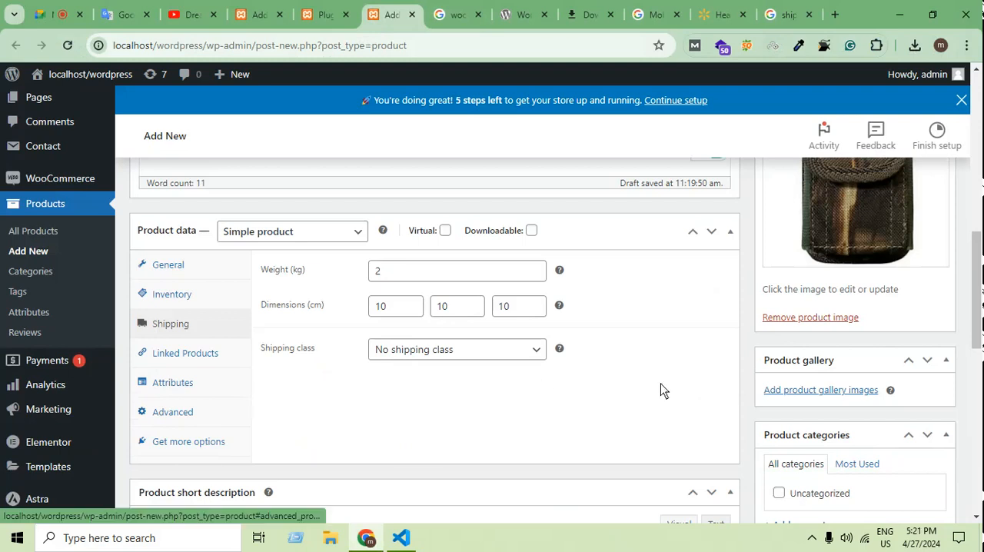
scroll(663, 391, "down", 2)
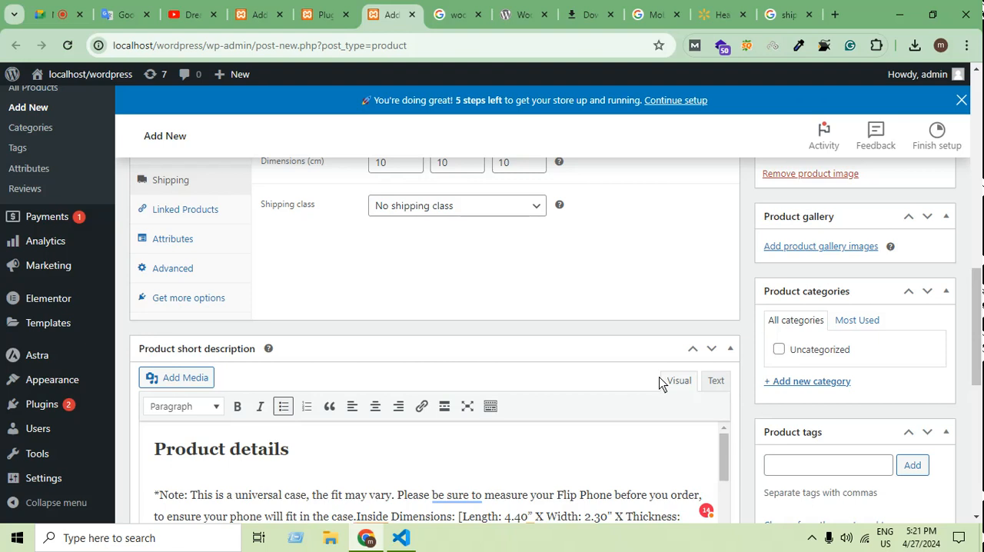
scroll(744, 337, "down", 10)
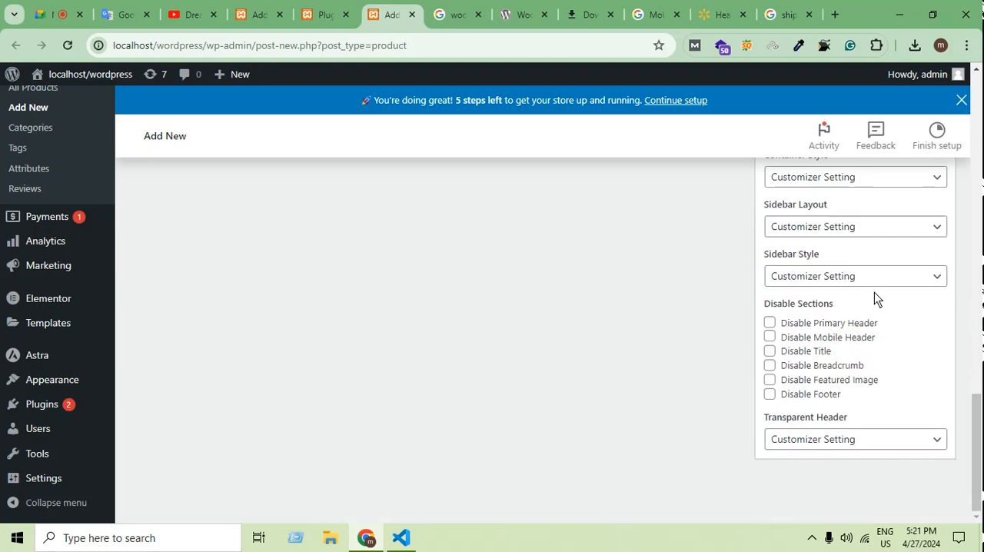
scroll(853, 296, "up", 10)
scroll(553, 339, "down", 1)
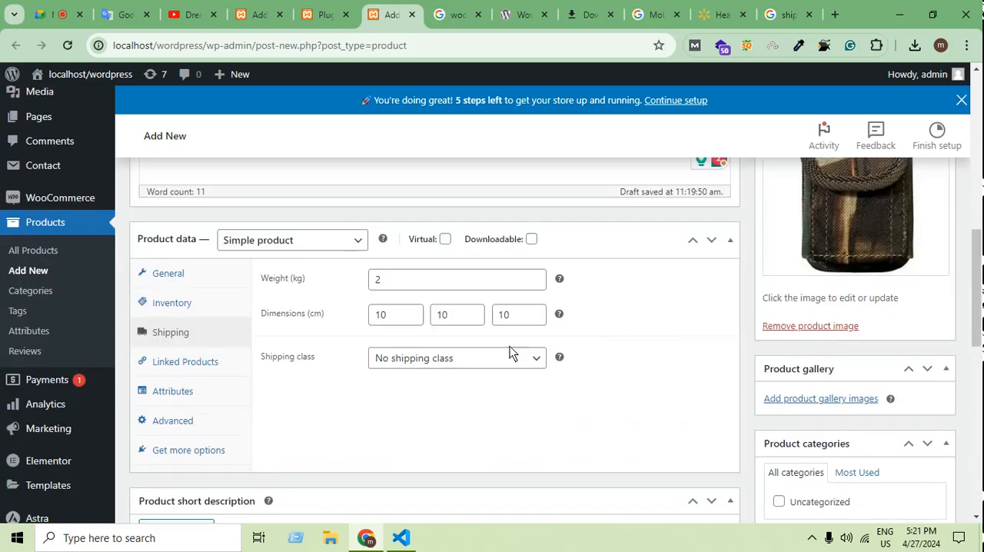
left_click(202, 368)
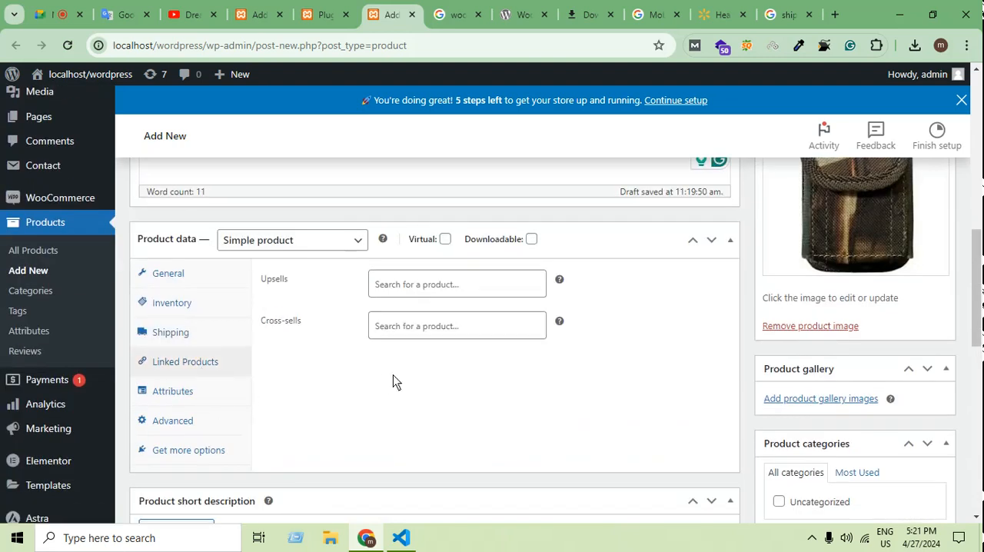
Open the product's attributes settings and name the new attribute Color.
scroll(388, 353, "down", 1)
left_click(194, 321)
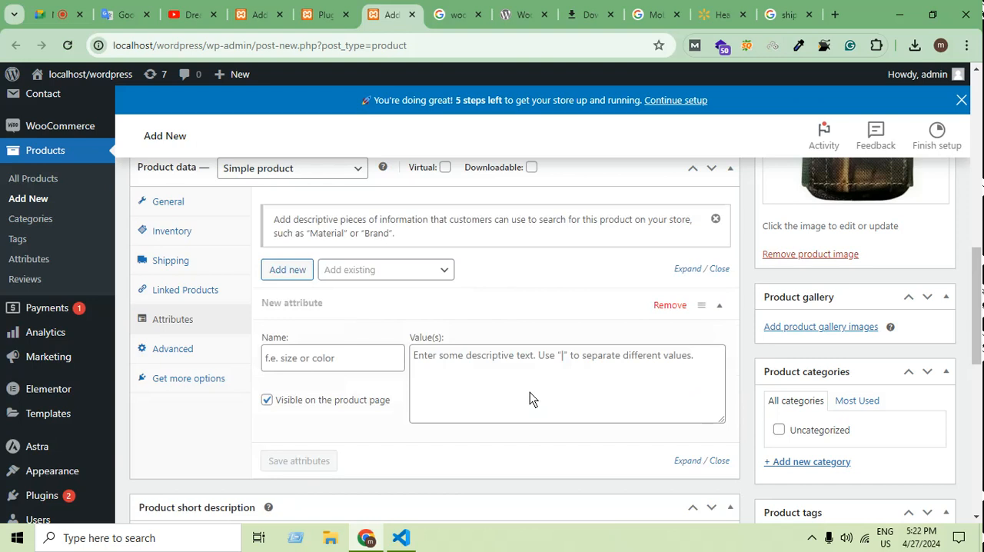
scroll(492, 415, "up", 3)
scroll(459, 441, "down", 2)
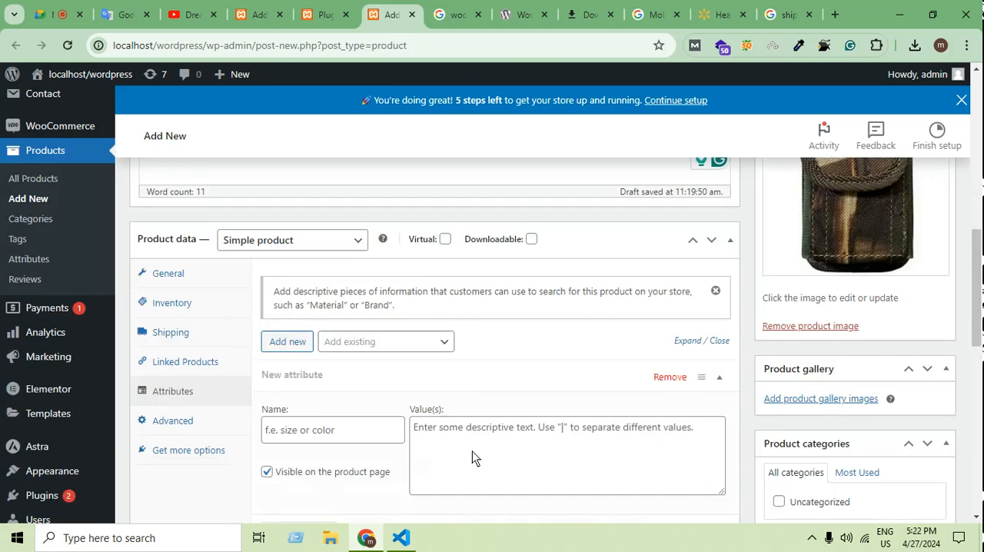
scroll(471, 451, "down", 2)
left_click(342, 288)
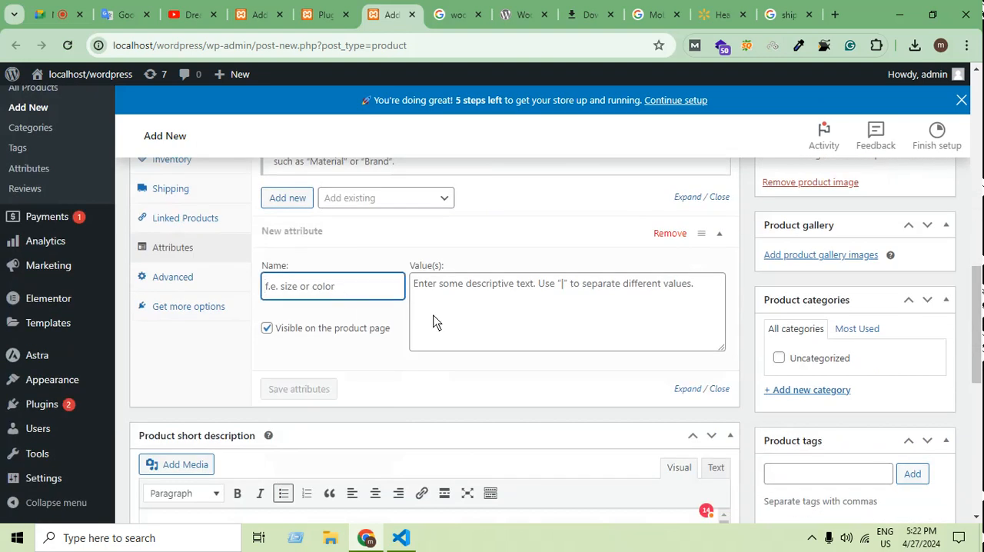
type("Color")
left_click(507, 328)
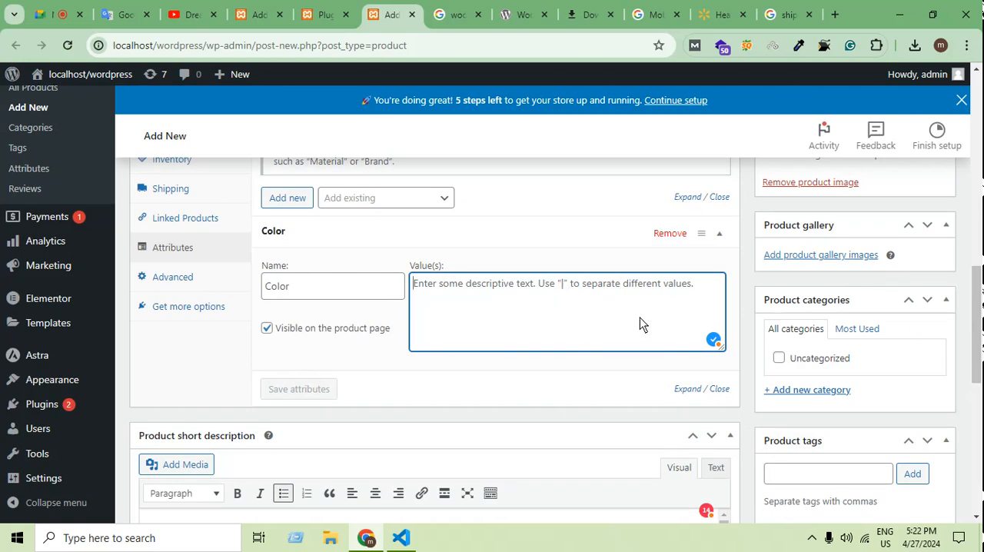
type("Red")
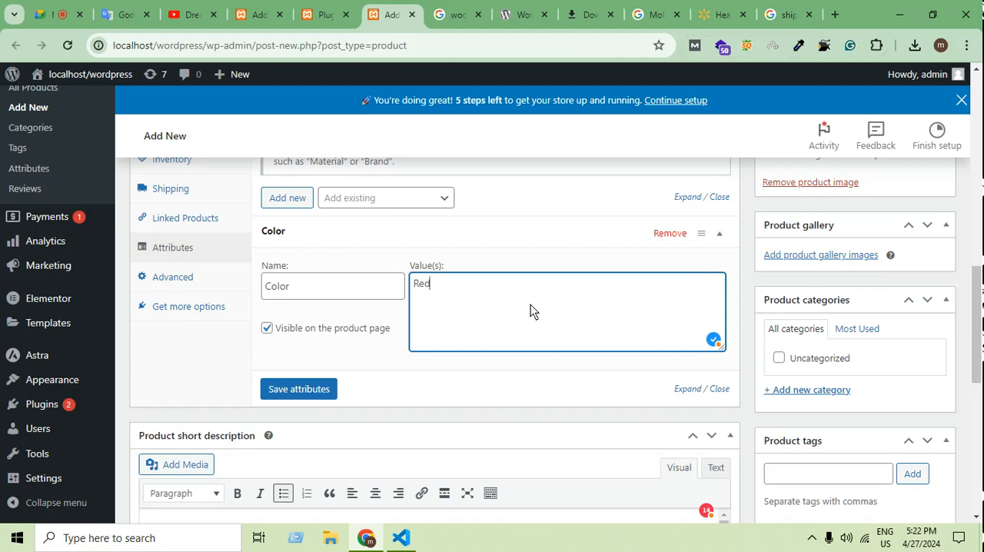
key("ctrl+a")
key("BackSpace")
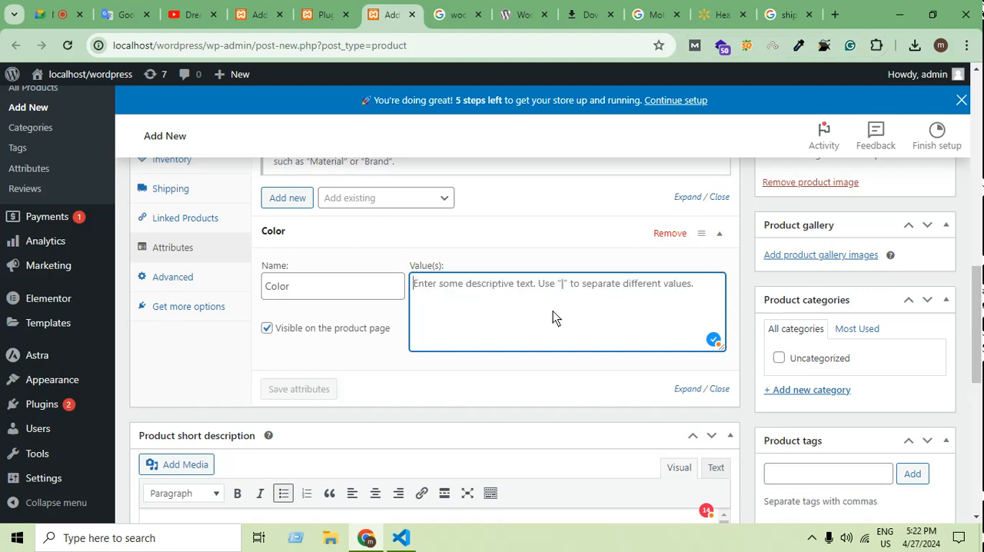
left_click(812, 539)
left_click(826, 479)
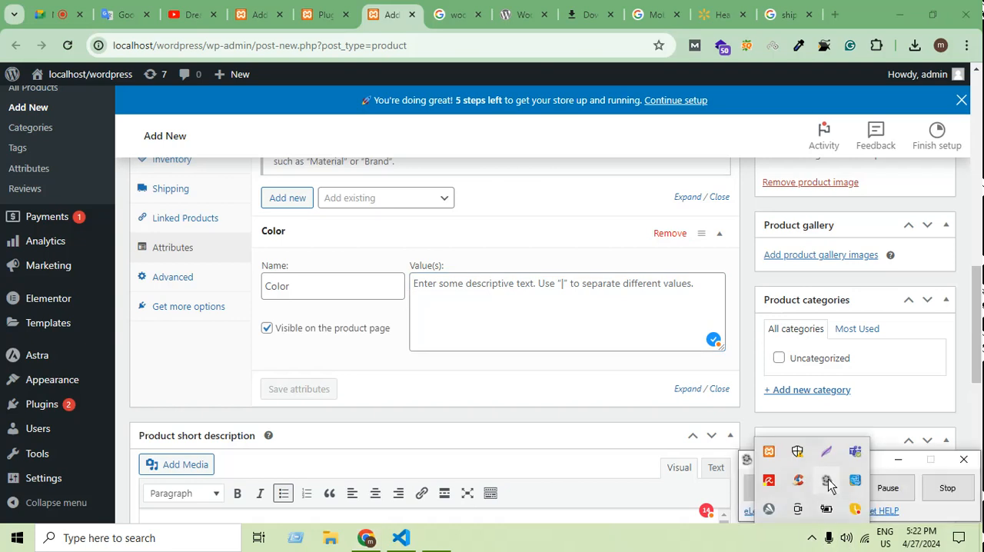
left_click(897, 496)
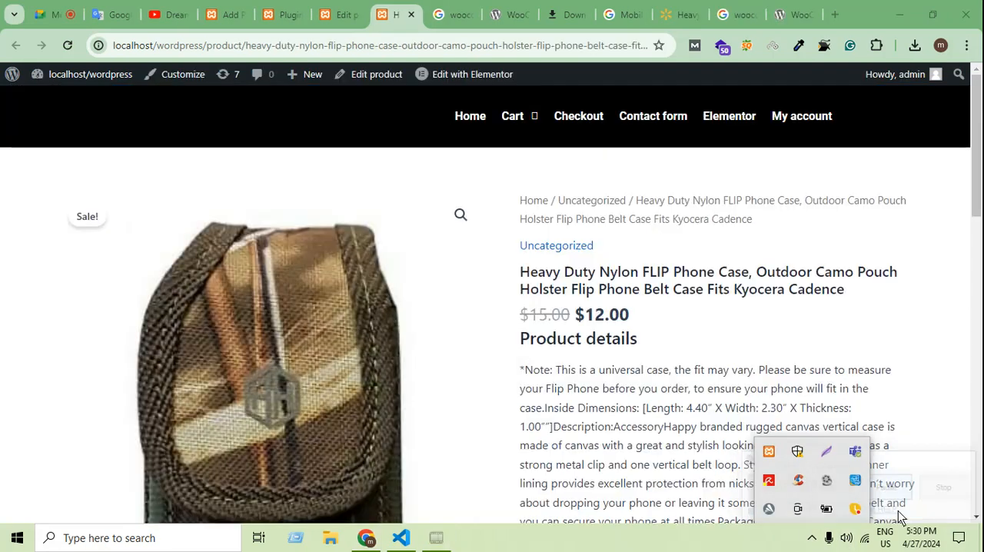
left_click(826, 480)
left_click(811, 540)
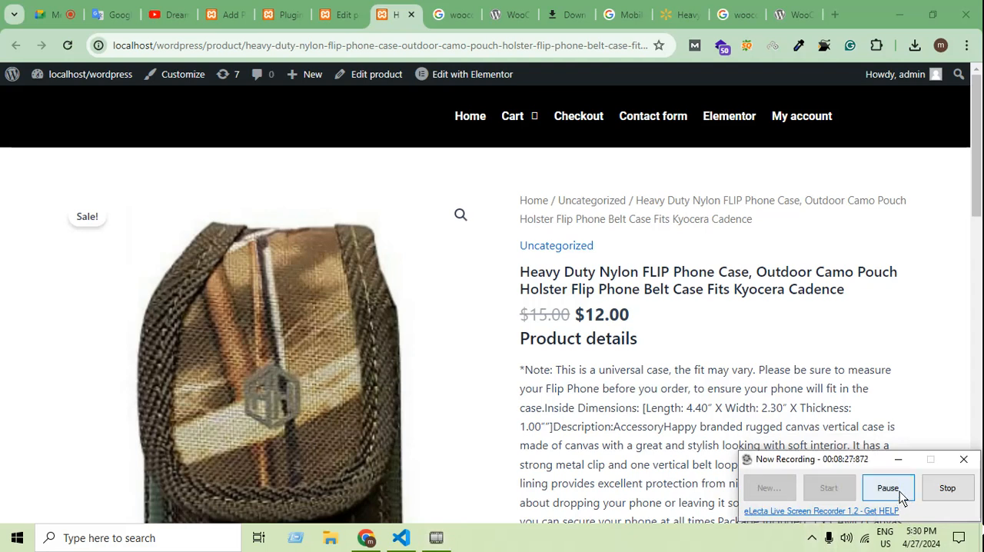
Return to the phone case's product editing page and expand the Color attribute in the attributes settings.
left_click(341, 15)
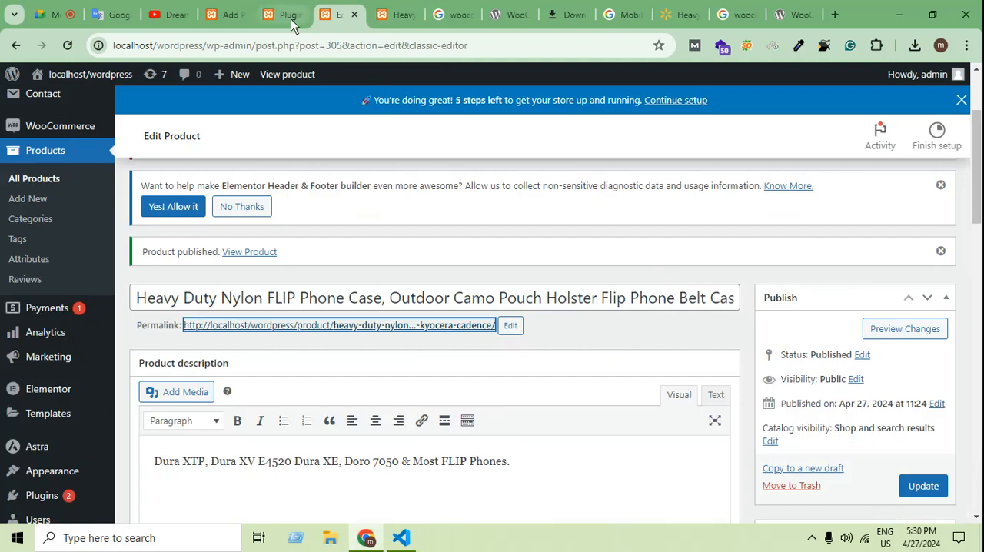
scroll(560, 314, "down", 12)
scroll(561, 325, "up", 4)
scroll(428, 484, "down", 2)
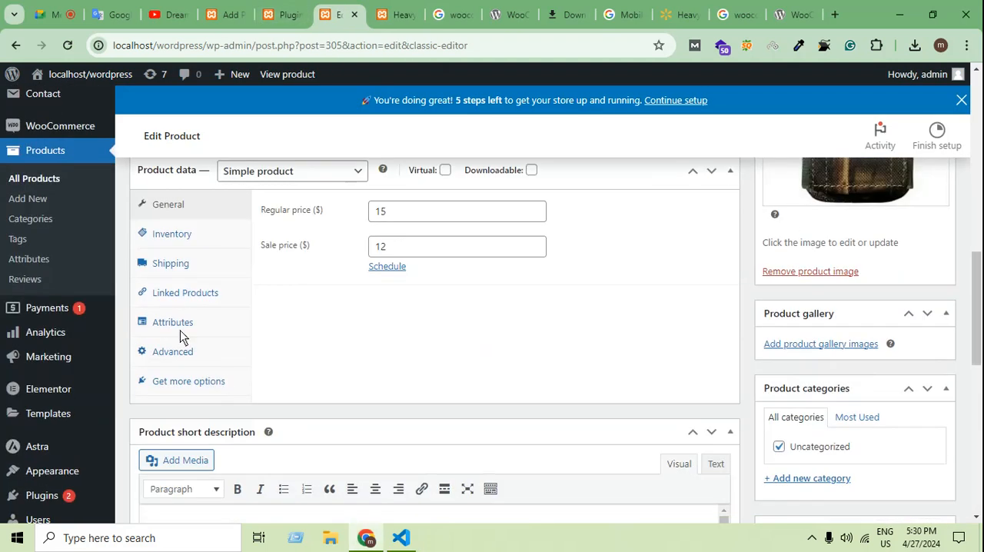
left_click(192, 329)
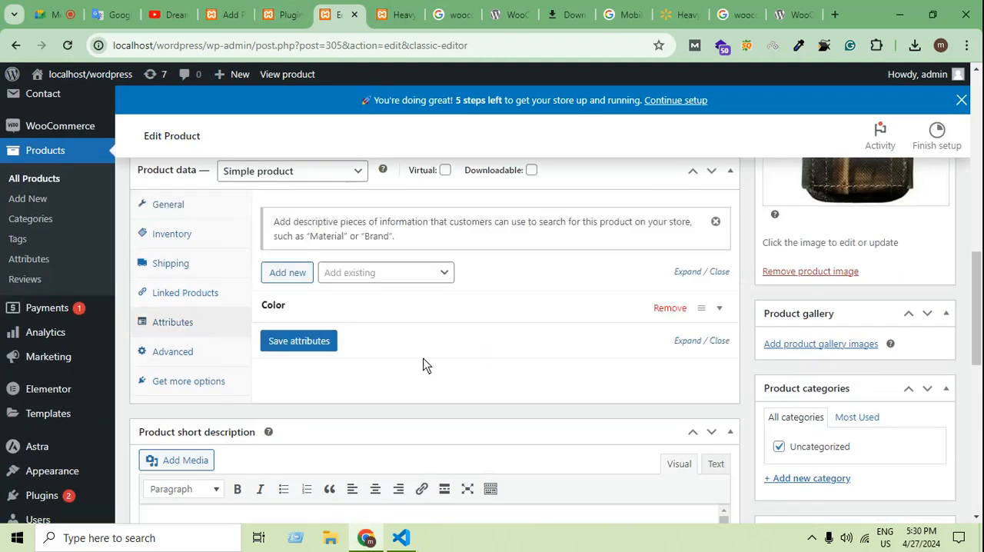
left_click(350, 308)
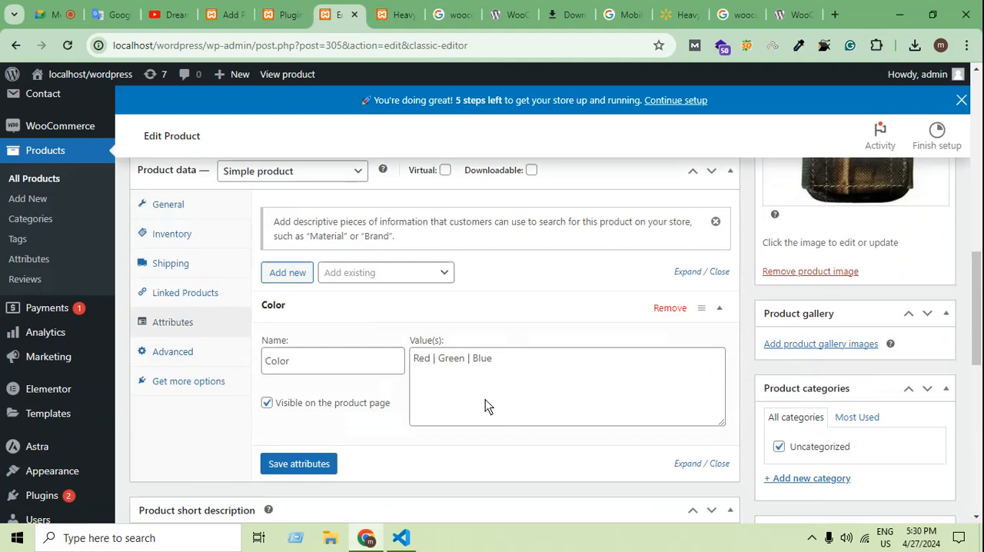
Clear the Color attribute's values and enter Red | Green | Blue.
double_click(434, 359)
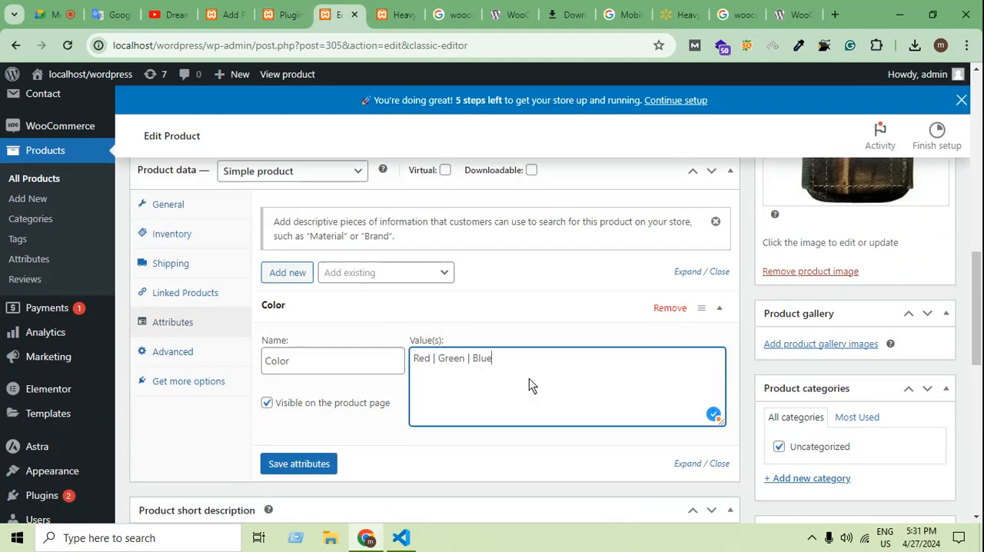
left_click_drag(530, 384, 391, 351)
key("ctrl+c")
key("BackSpace")
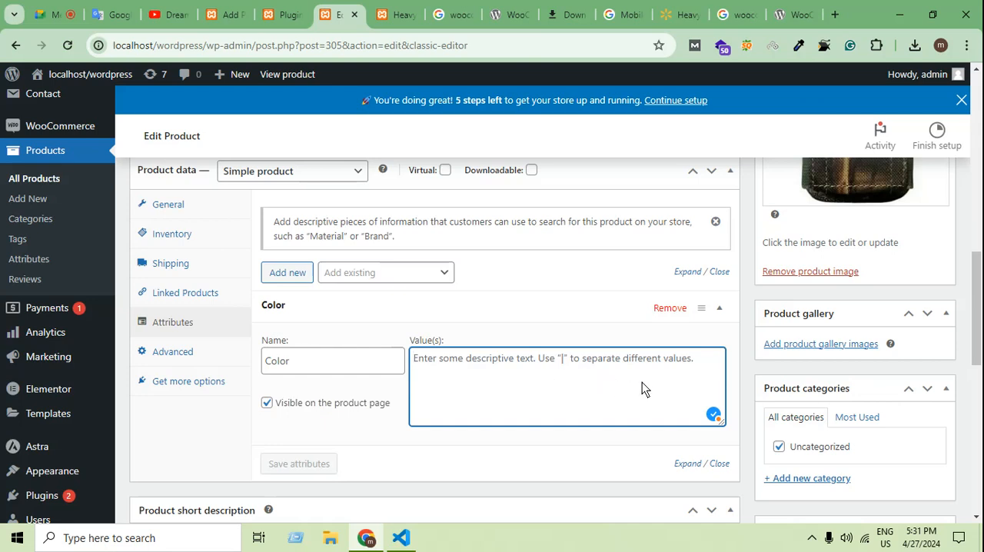
key("ctrl+v")
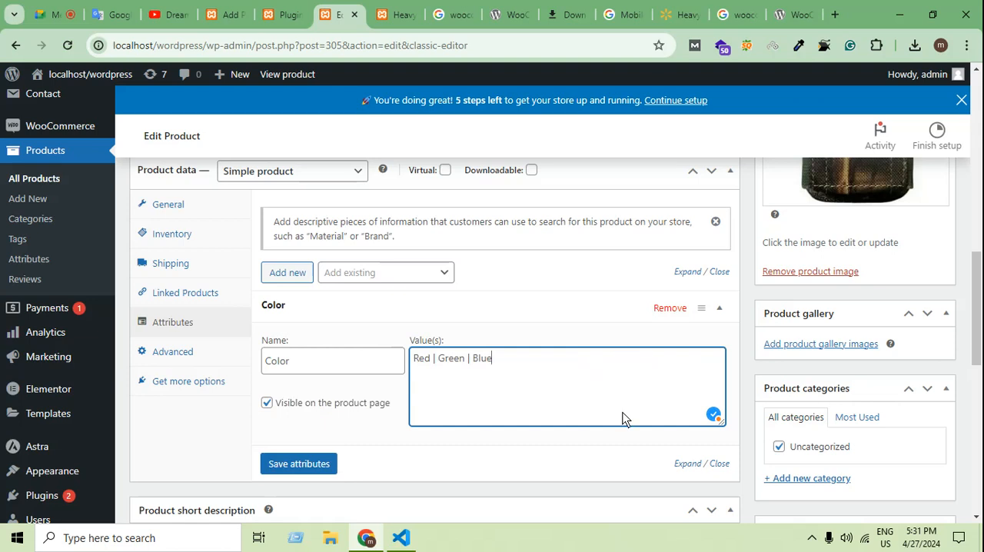
Review the product's linked products and shipping settings without changing them.
scroll(248, 378, "up", 3)
scroll(205, 448, "down", 2)
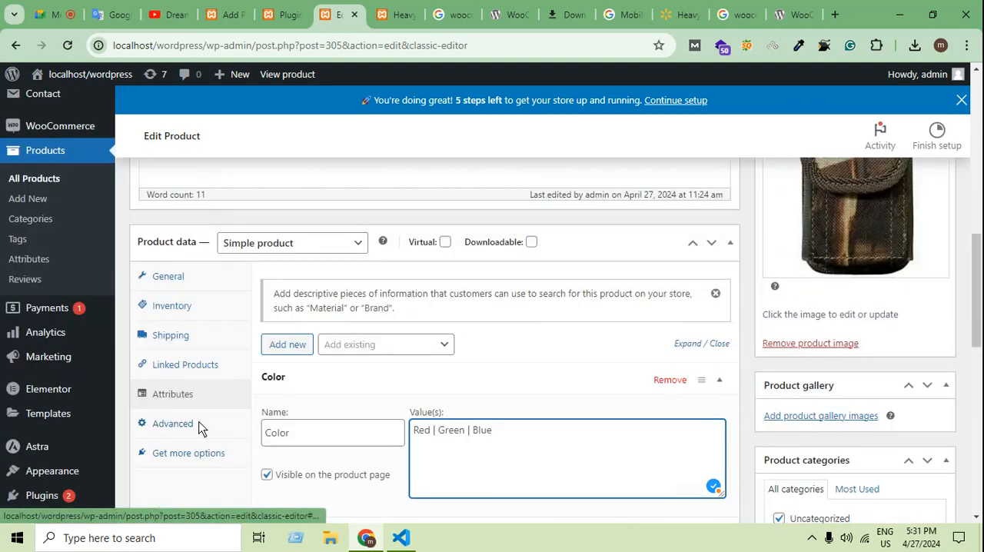
left_click(196, 366)
left_click(191, 339)
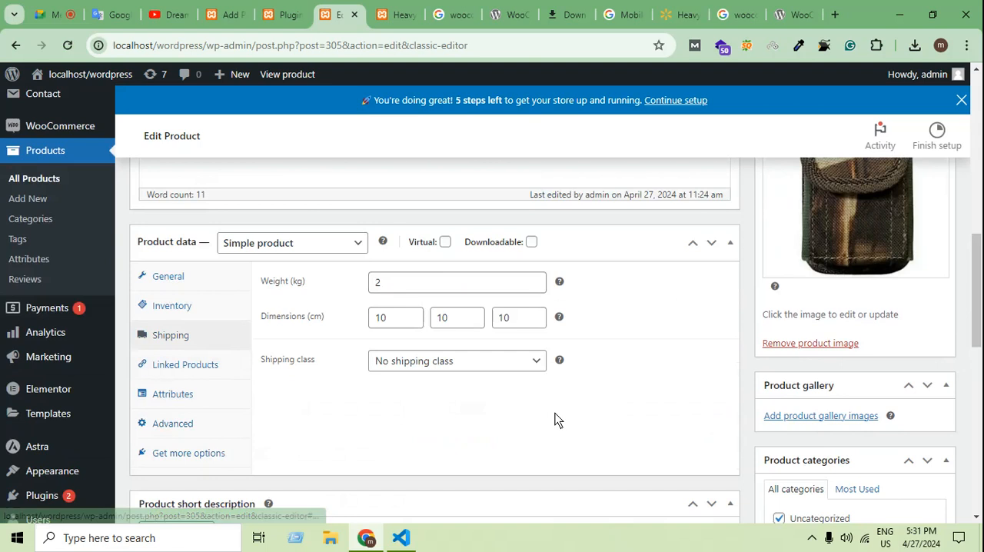
Add Capture.png, footer-hero-big.jpg and leaf.jpg from the media library to the product gallery.
scroll(739, 459, "down", 2)
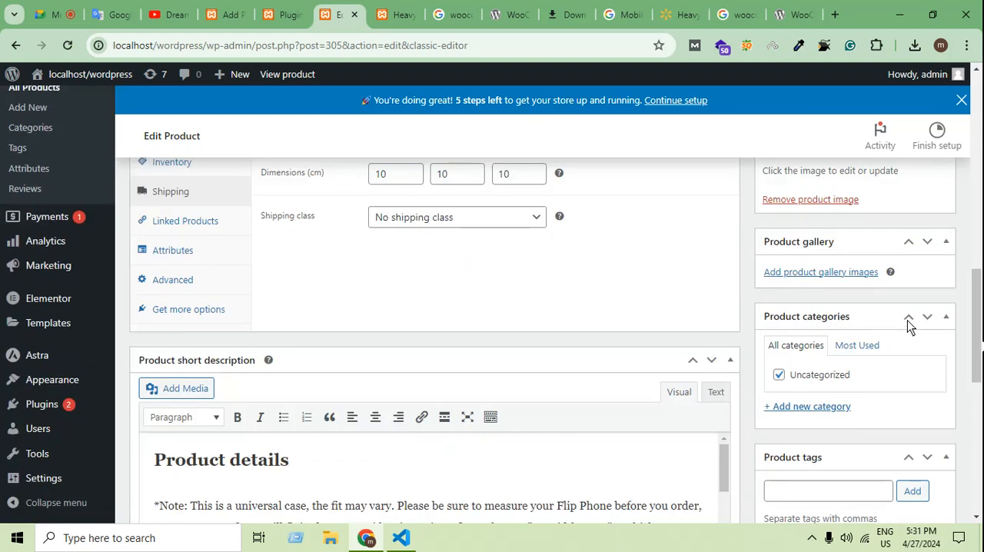
left_click(855, 275)
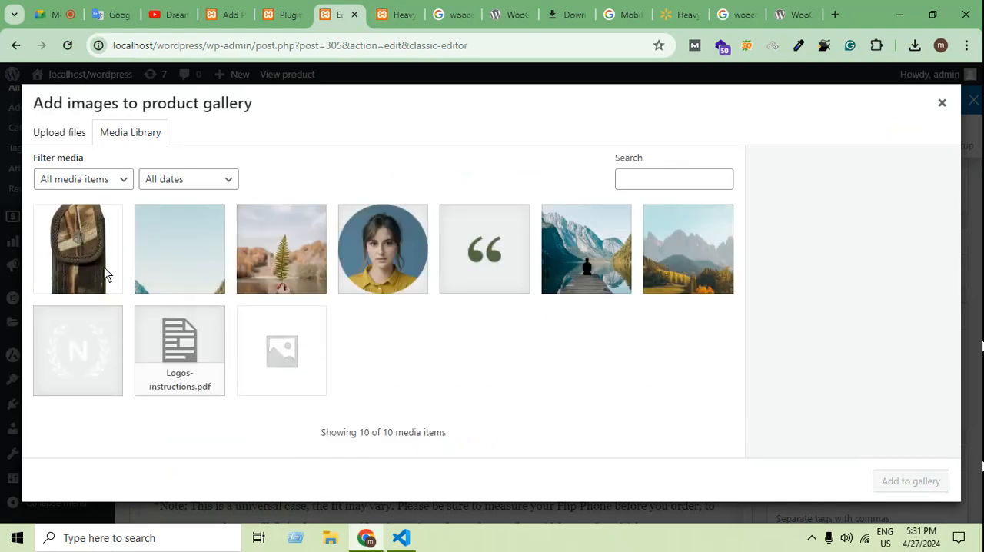
left_click(96, 269)
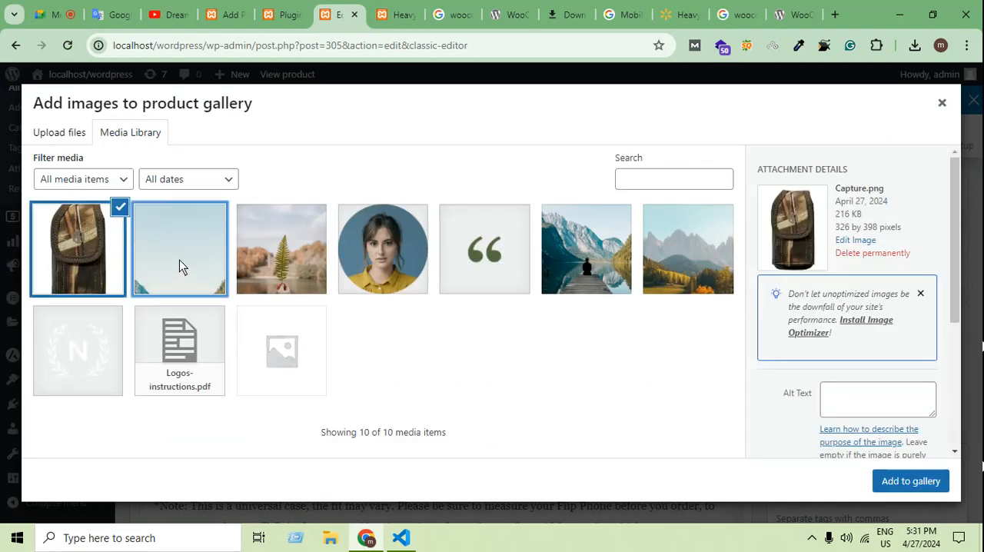
left_click(179, 260)
left_click(115, 264)
left_click(189, 273)
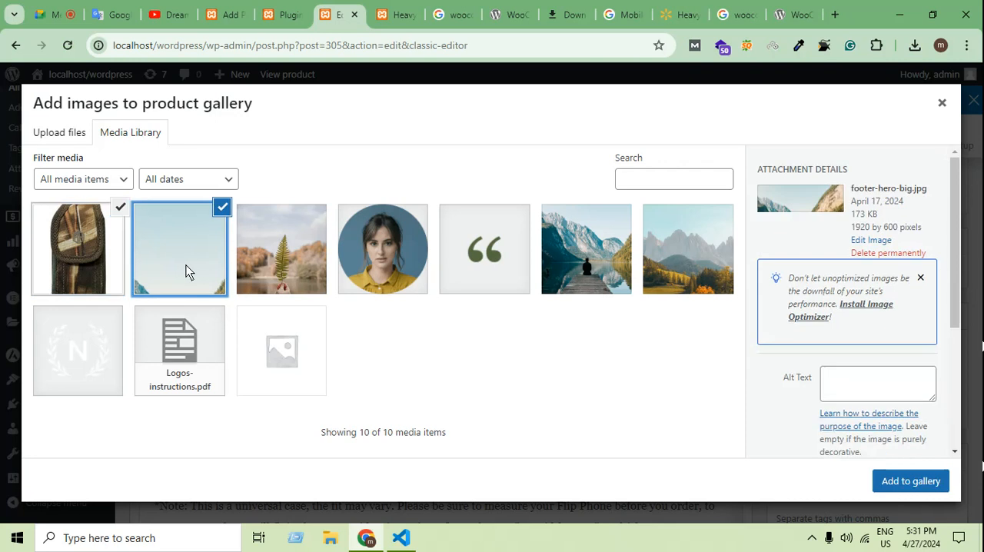
left_click(279, 276)
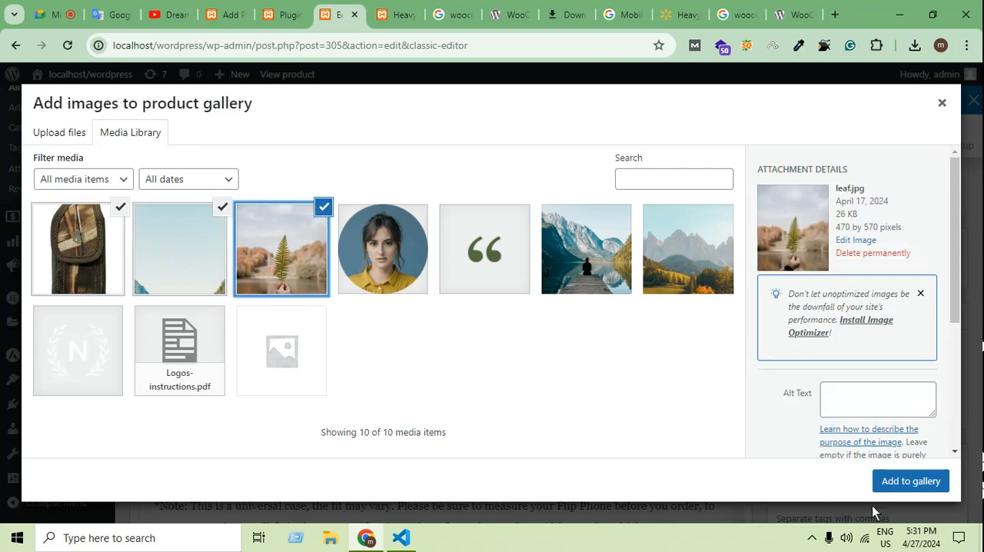
left_click(910, 481)
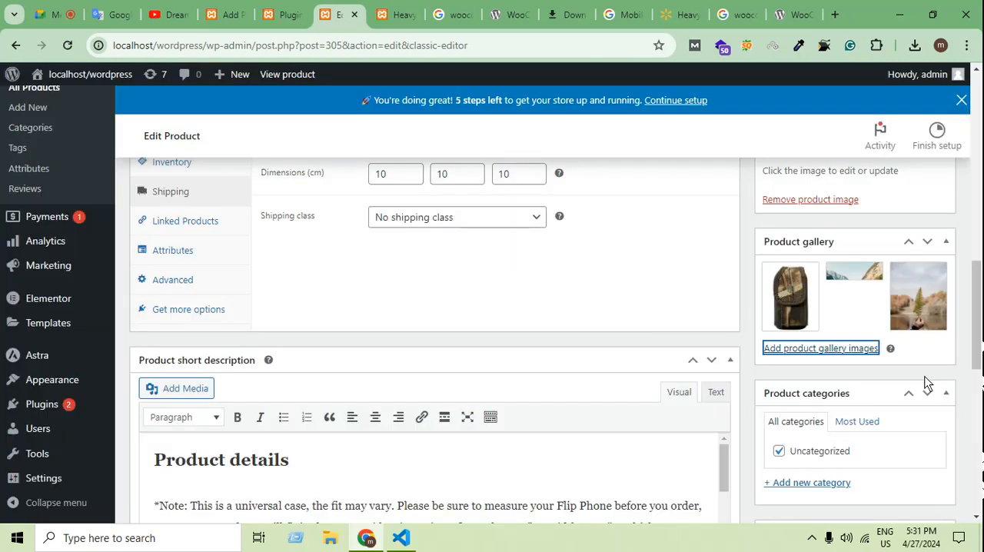
Create a new product category named Bag without a parent category.
scroll(919, 388, "down", 2)
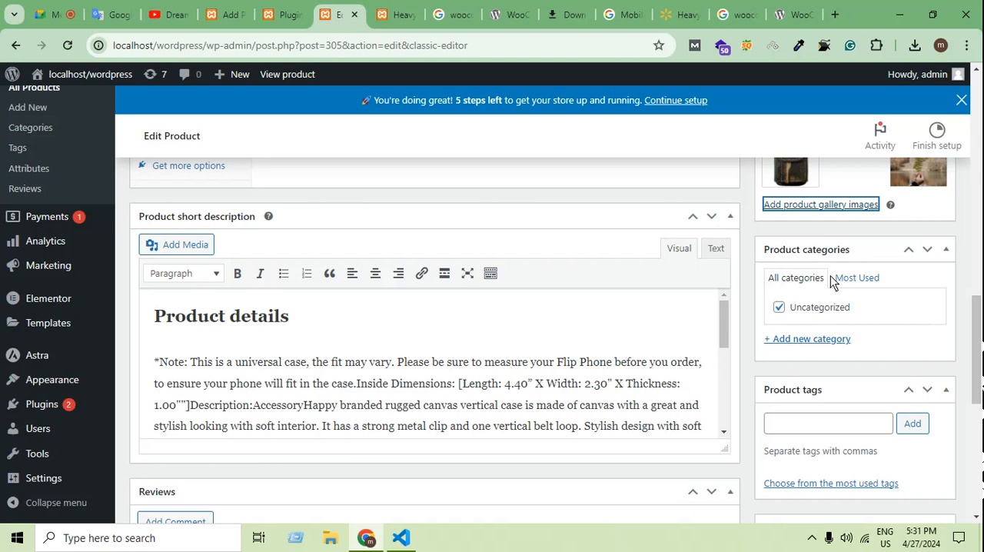
scroll(834, 412, "up", 3)
scroll(923, 457, "down", 9)
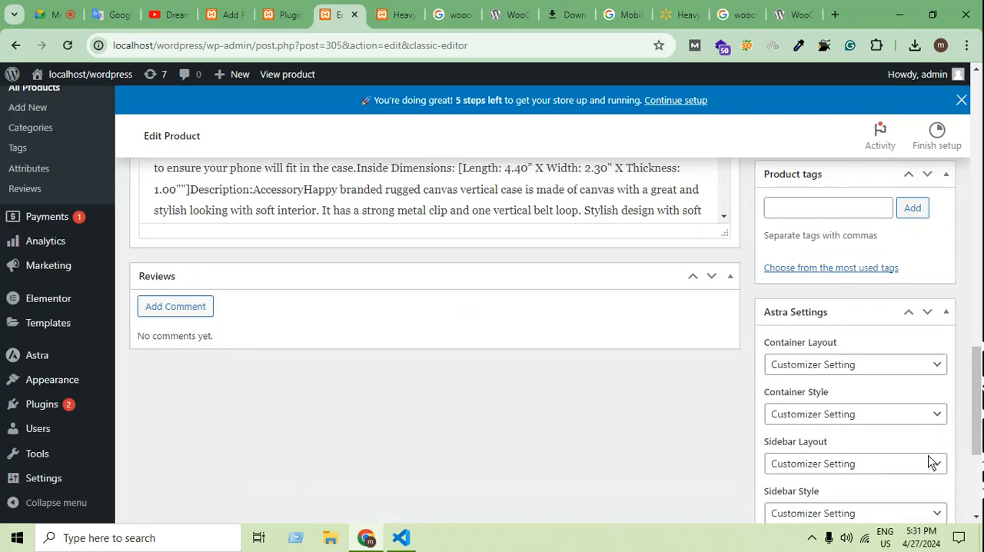
scroll(916, 443, "up", 4)
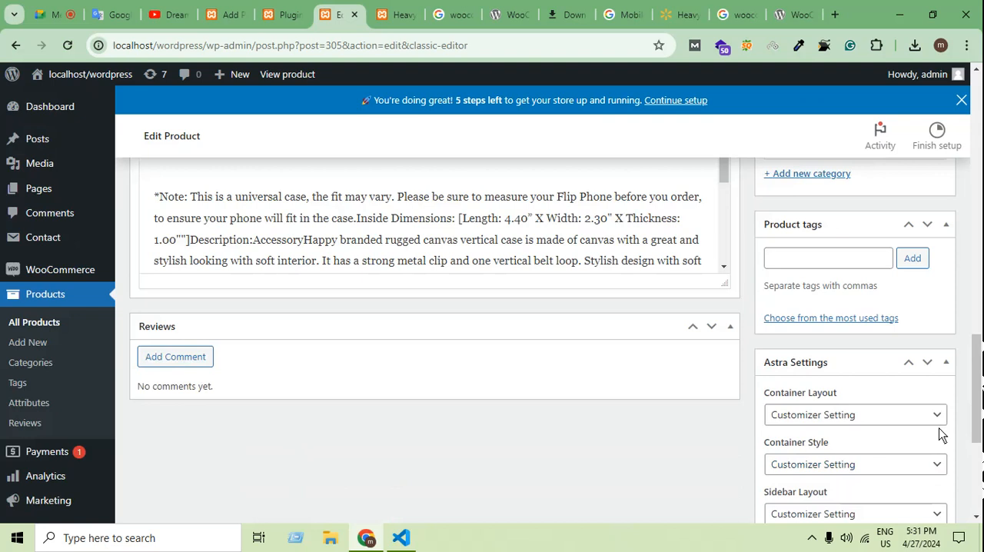
scroll(939, 432, "down", 2)
scroll(939, 433, "up", 3)
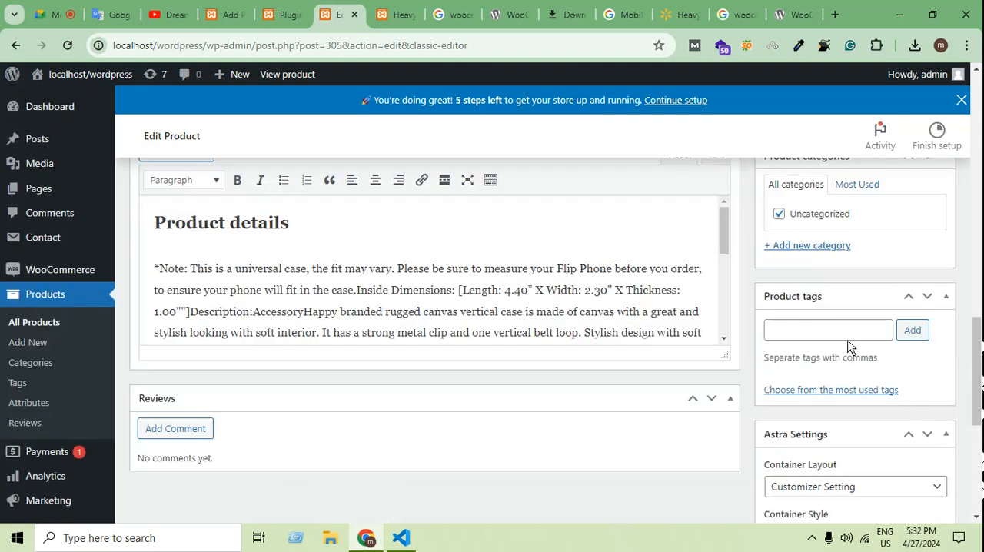
scroll(853, 344, "up", 2)
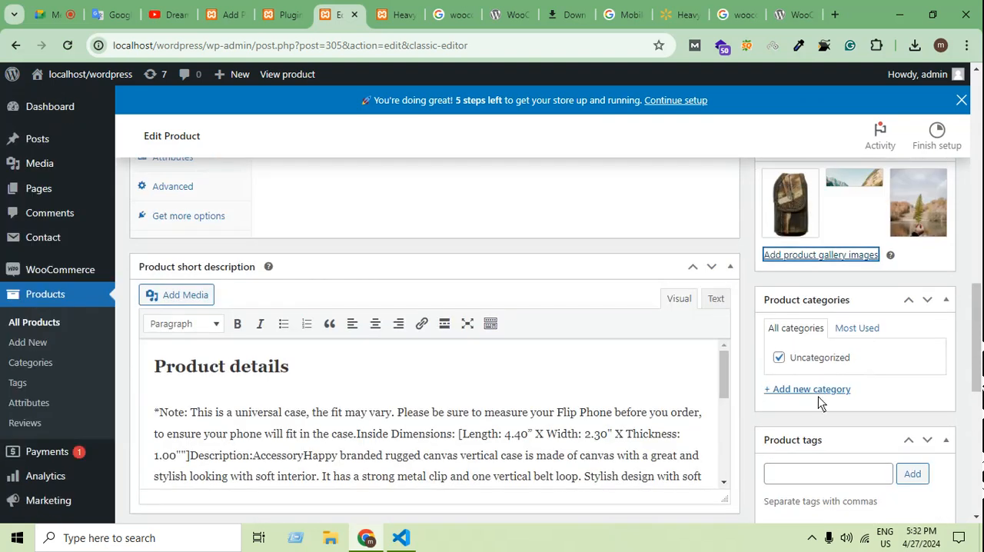
left_click(818, 390)
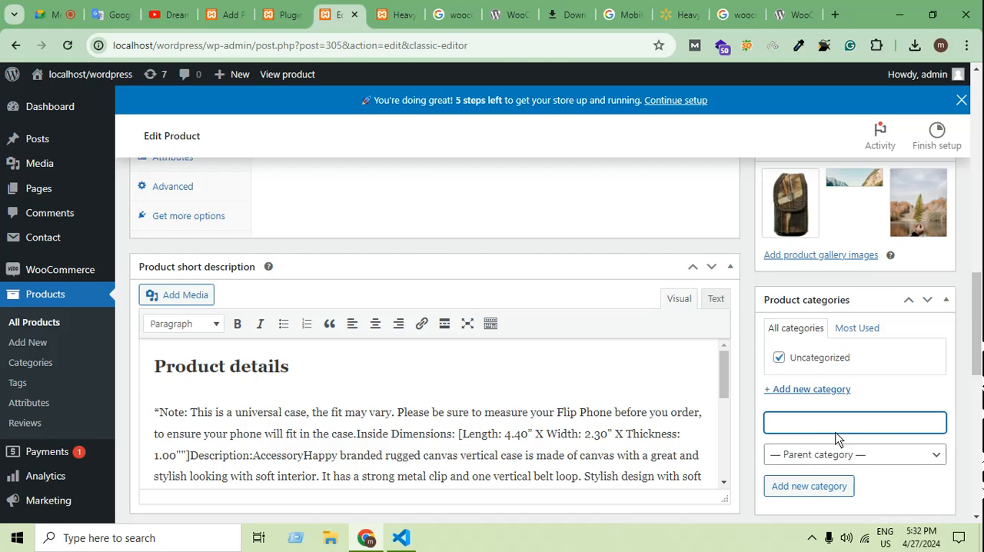
type("Bag")
scroll(868, 431, "down", 2)
left_click(842, 344)
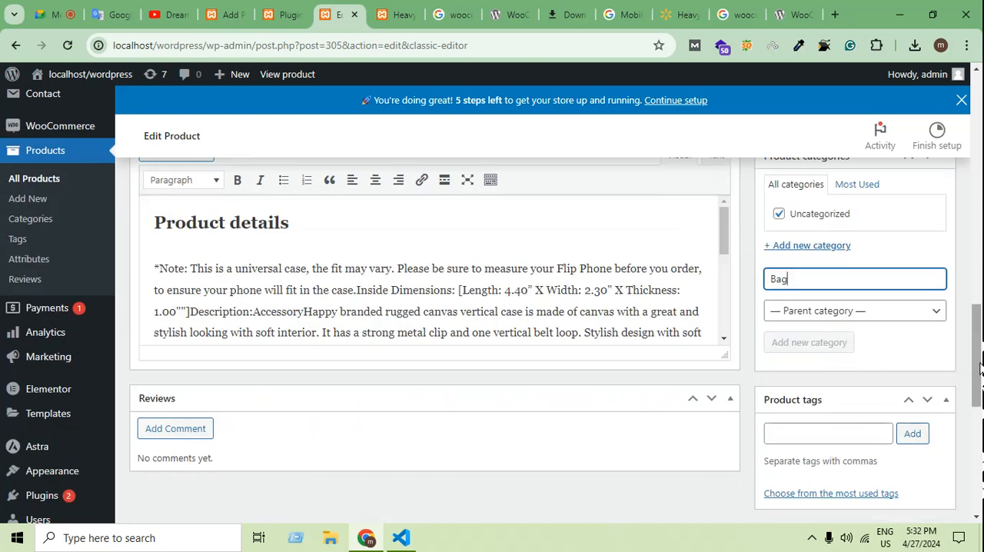
Add the product tags Bag and Bags.
scroll(830, 407, "down", 1)
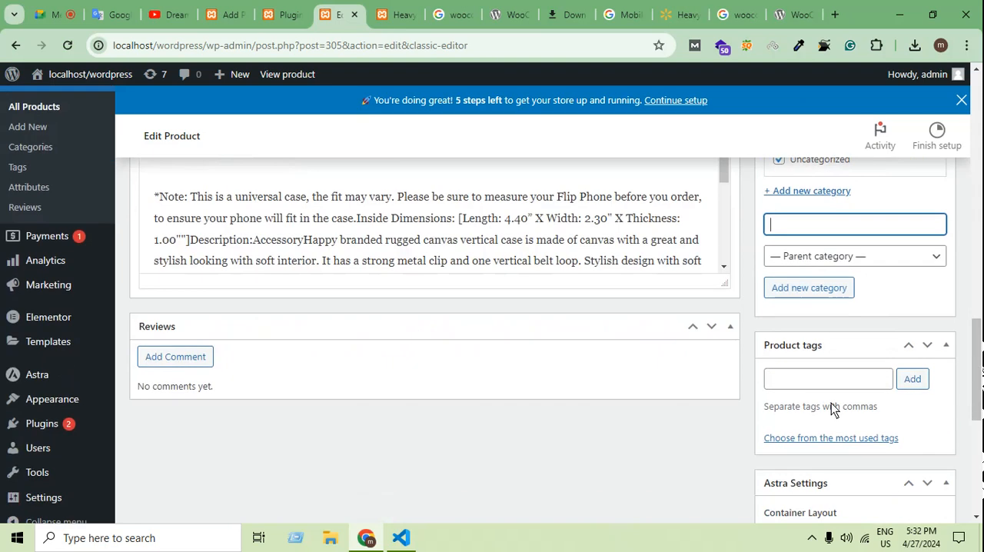
left_click(833, 387)
type("Bag")
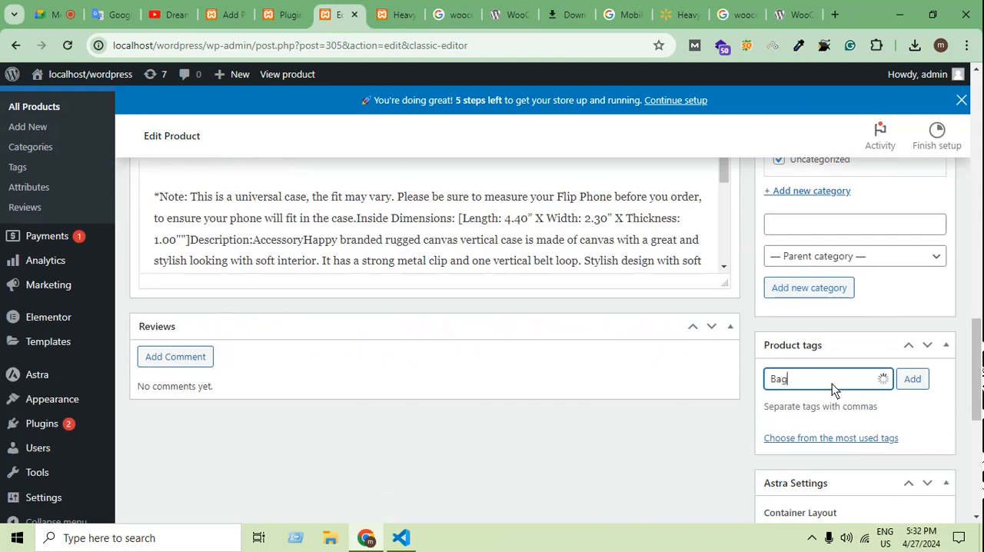
key("Return")
type("Bags")
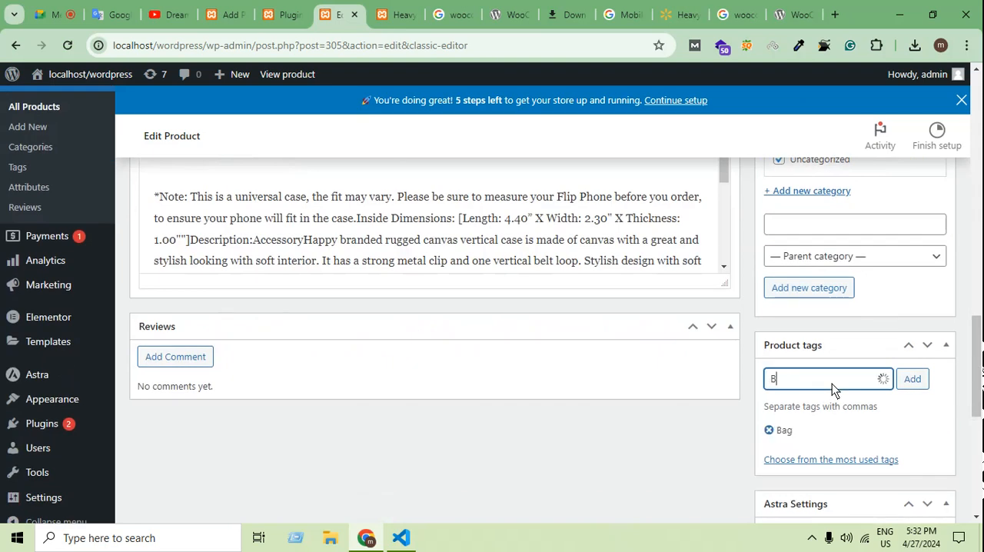
key("Return")
Add the product tag Women's Bag to the product.
type("WOmen")
key("BackSpace")
key("BackSpace")
key("BackSpace")
key("BackSpace")
type("omen")
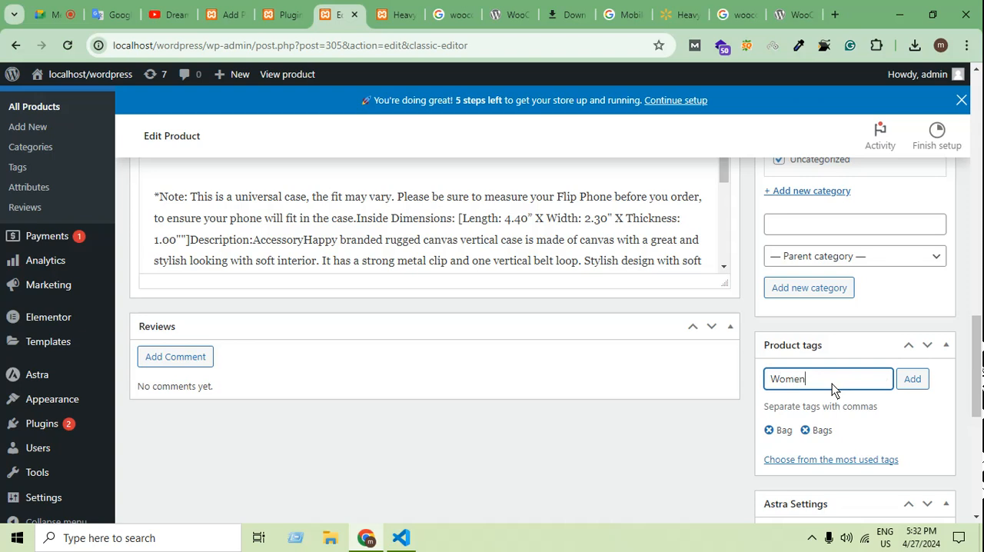
type("'s Bag")
key("Return")
Check the remaining product settings and update the product to save its gallery, category and tags.
scroll(832, 414, "down", 2)
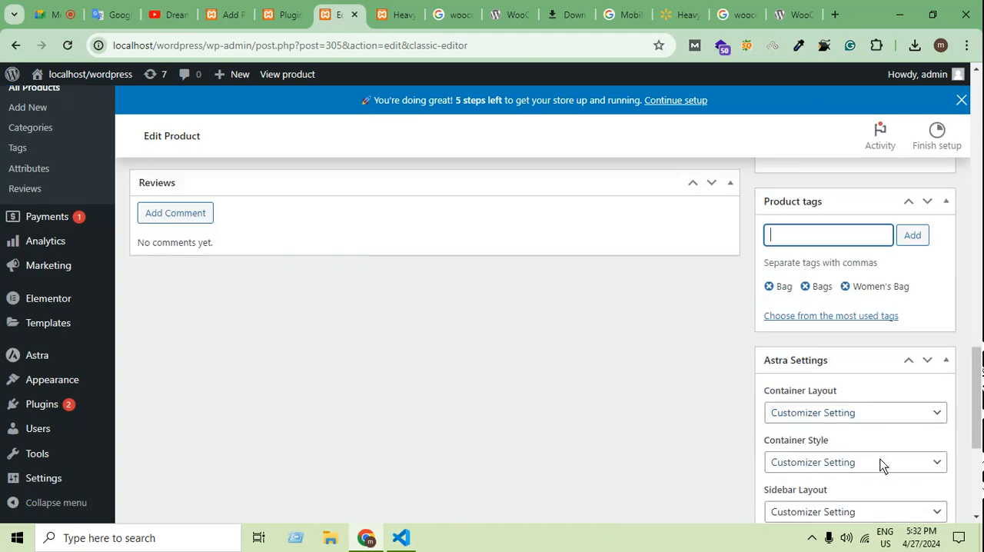
scroll(882, 464, "down", 2)
scroll(900, 402, "down", 3)
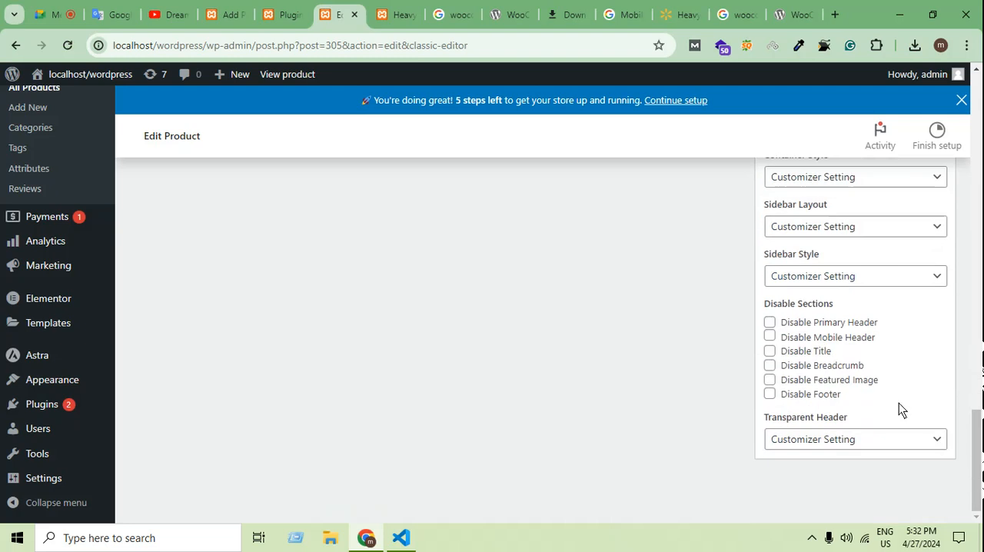
scroll(930, 392, "up", 8)
scroll(940, 388, "up", 5)
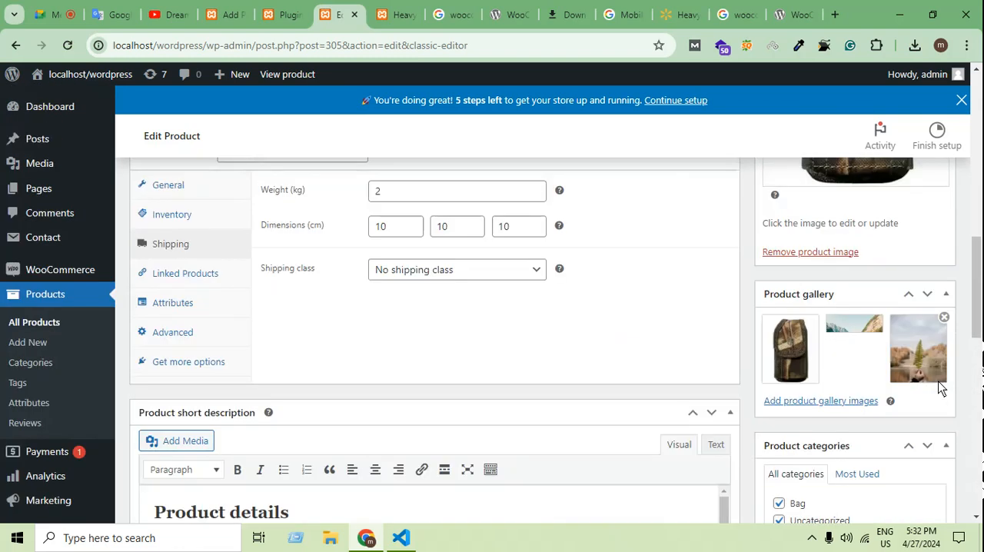
scroll(940, 373, "down", 5)
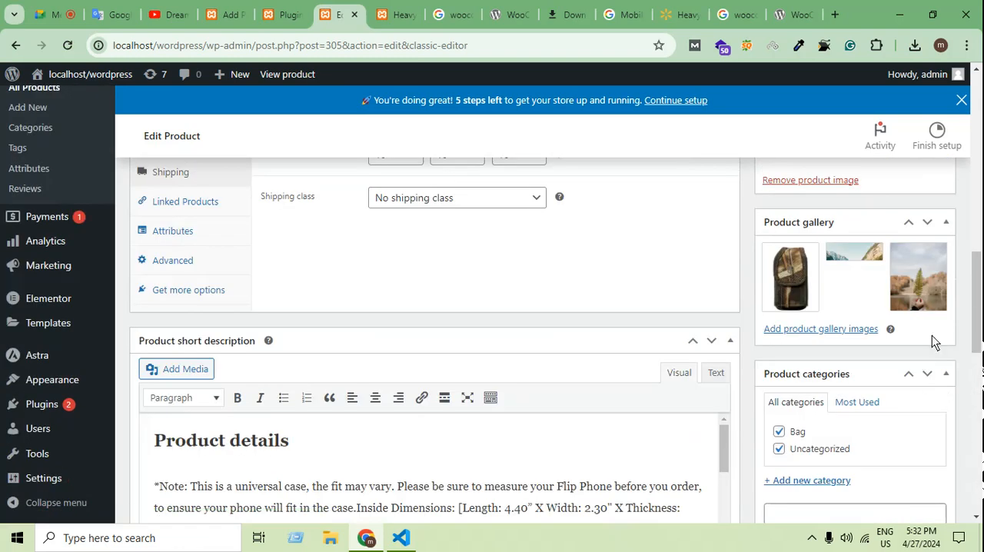
scroll(953, 338, "up", 8)
scroll(476, 520, "down", 5)
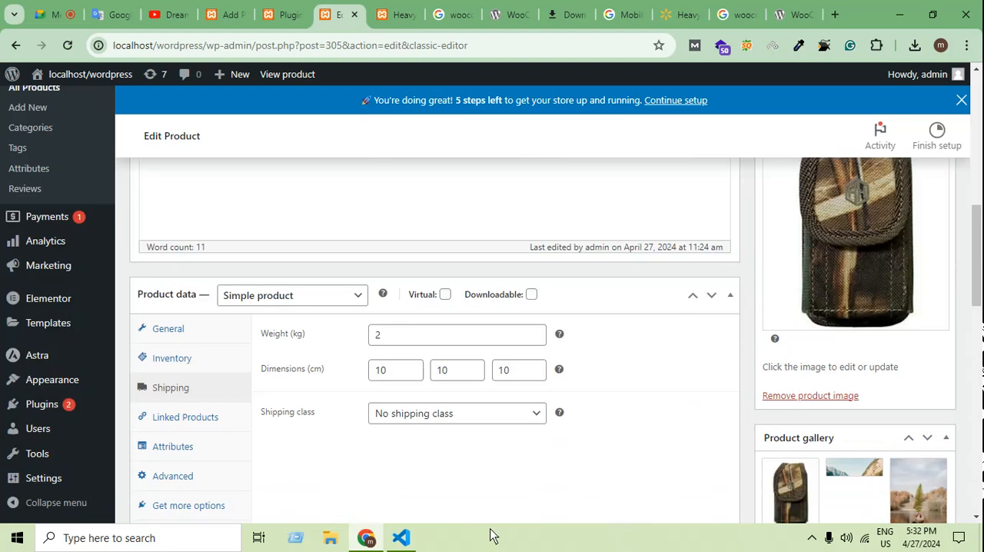
scroll(925, 303, "up", 2)
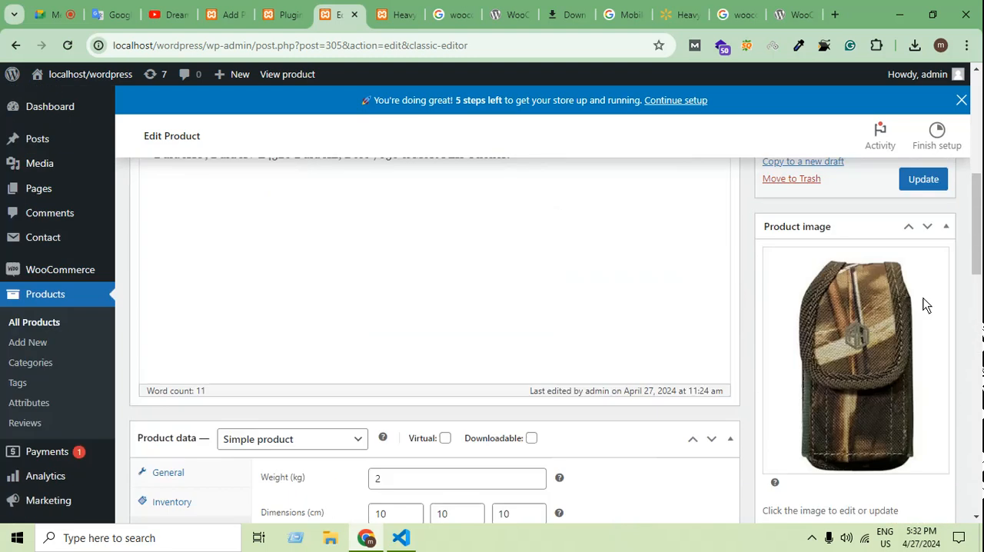
left_click(929, 176)
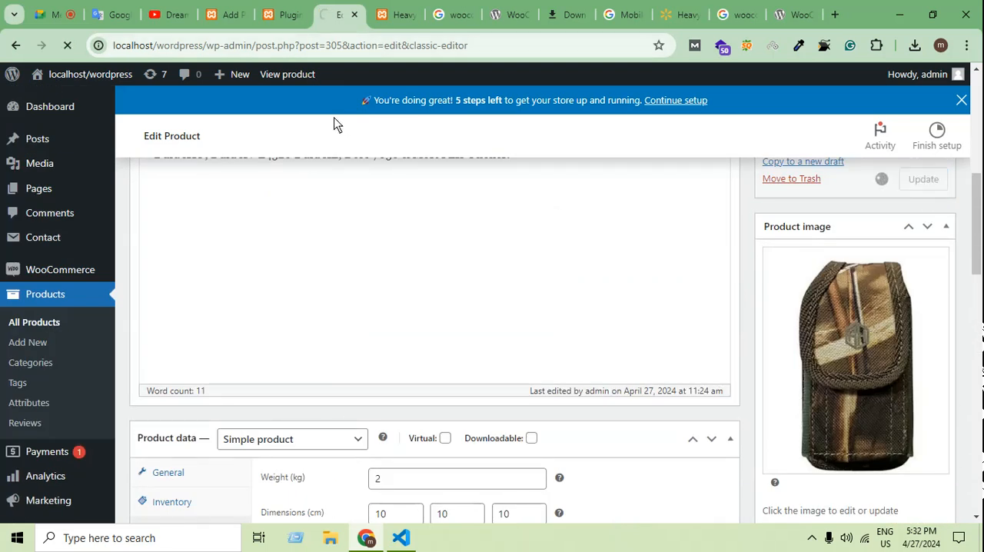
left_click(281, 14)
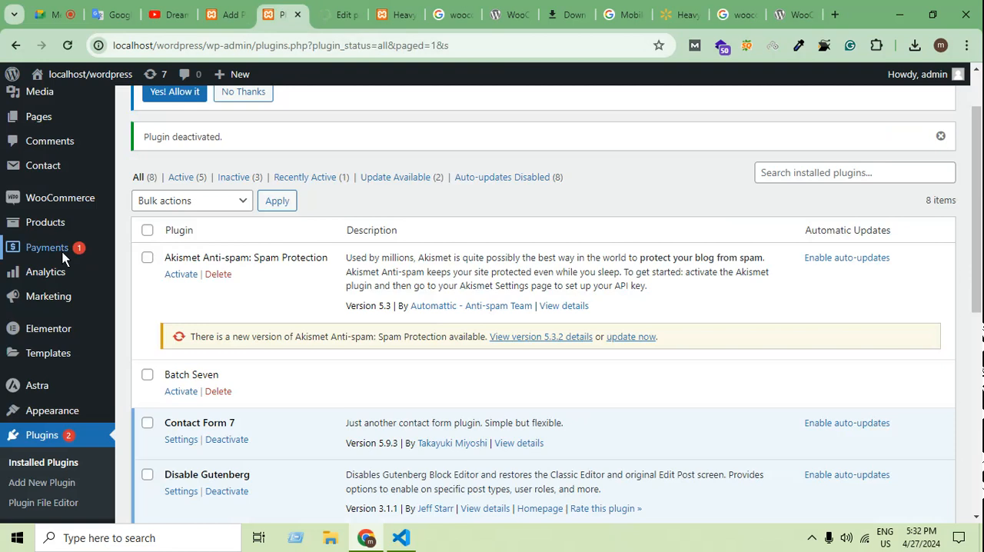
left_click(342, 14)
left_click(400, 14)
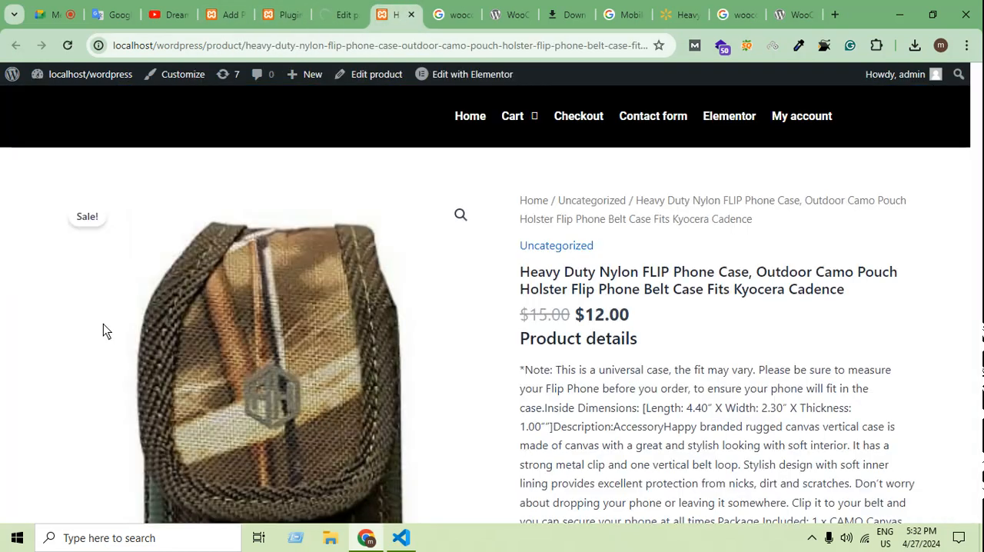
left_click(342, 14)
left_click(290, 14)
scroll(70, 292, "up", 2)
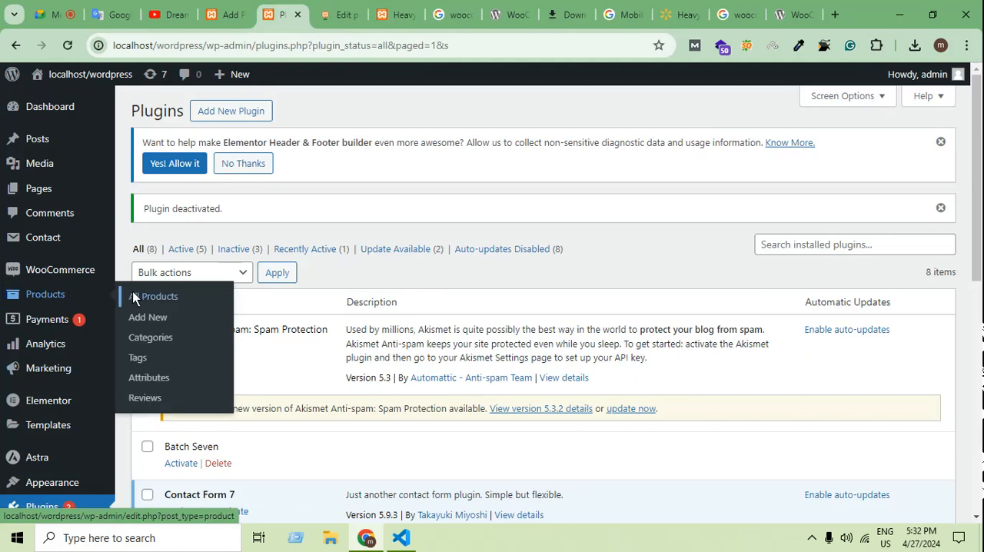
Try to open the store's product listing at localhost/wordpress/product/ and place that page before the other WordPress pages.
left_click(397, 15)
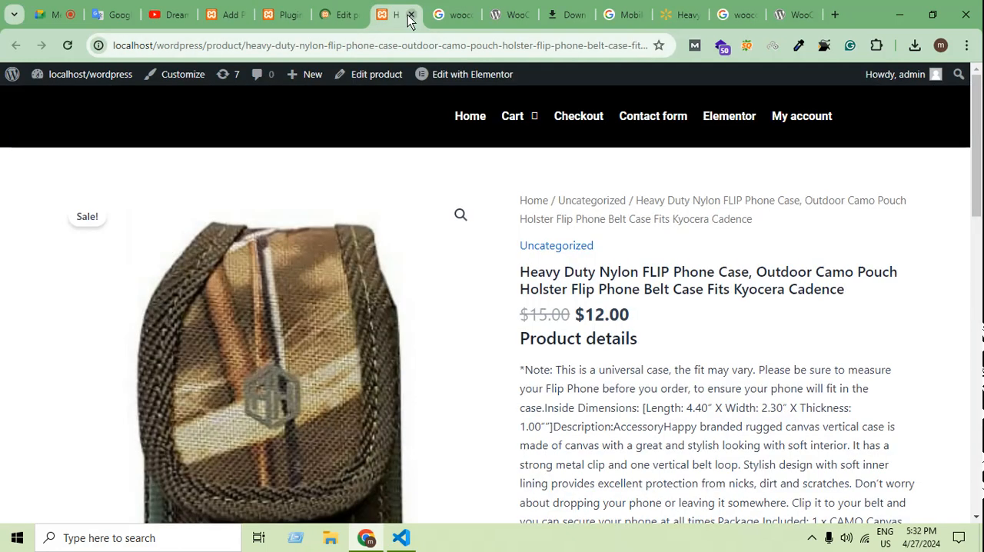
left_click_drag(249, 45, 982, 70)
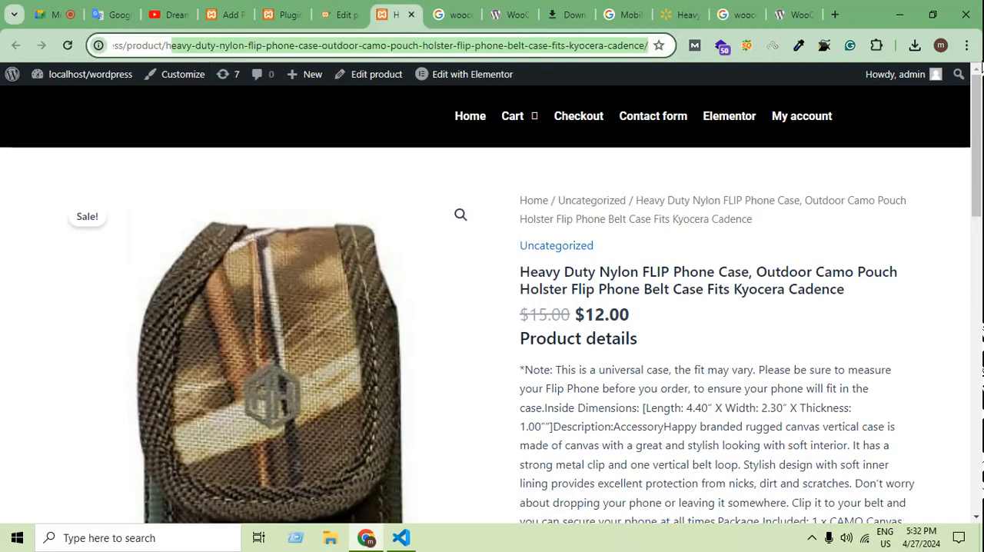
key("BackSpace")
key("BackSpace")
key("Return")
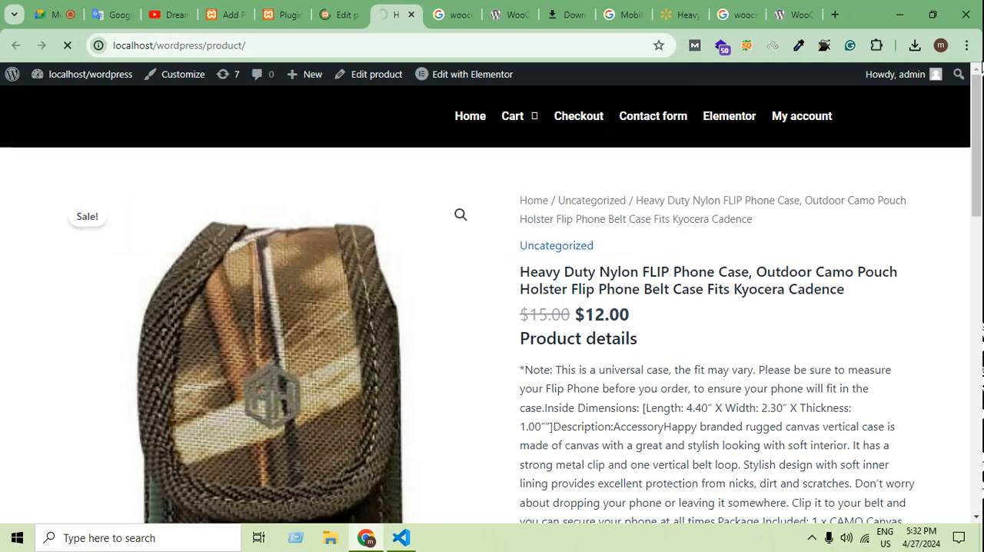
left_click_drag(398, 15, 239, 15)
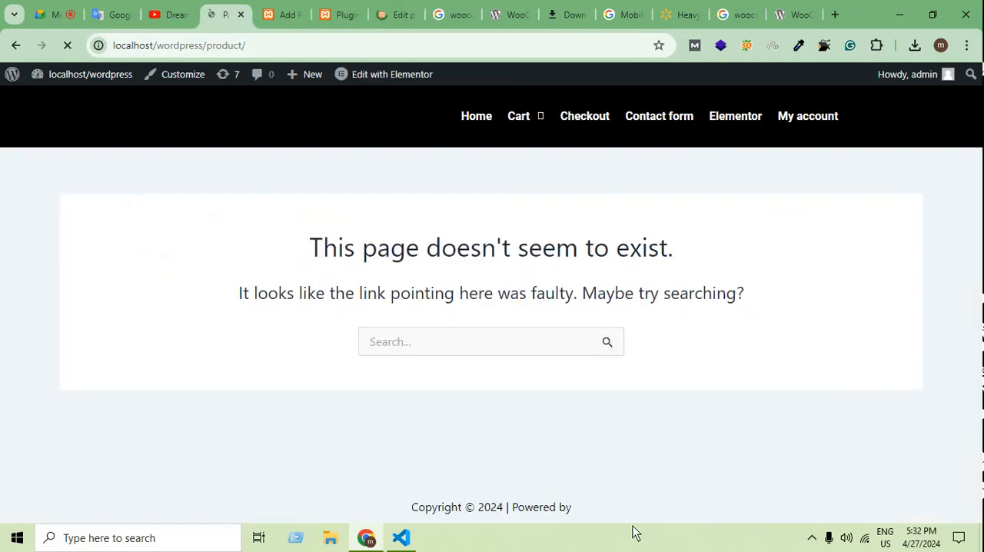
left_click(295, 47)
left_click(294, 48)
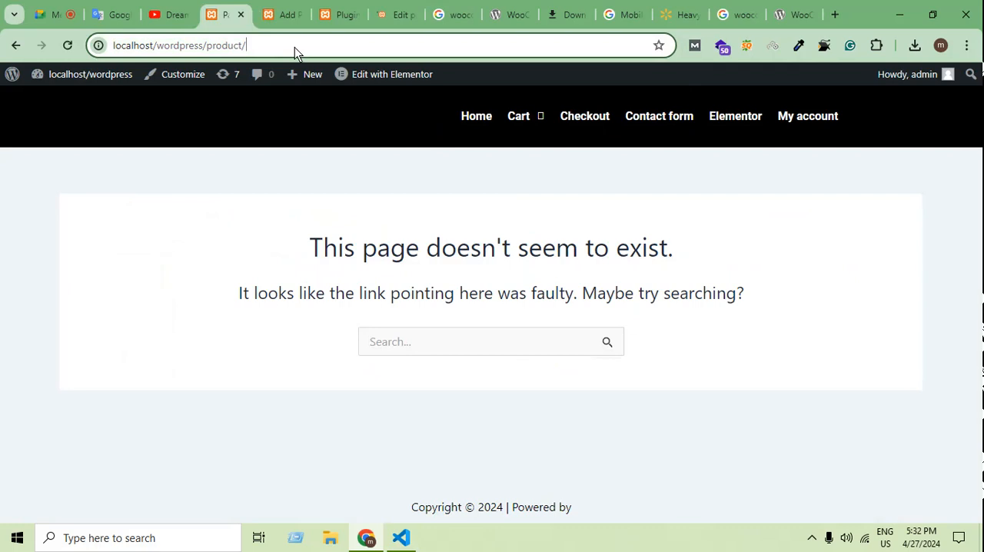
key("BackSpace")
key("BackSpace")
type("s")
key("Return")
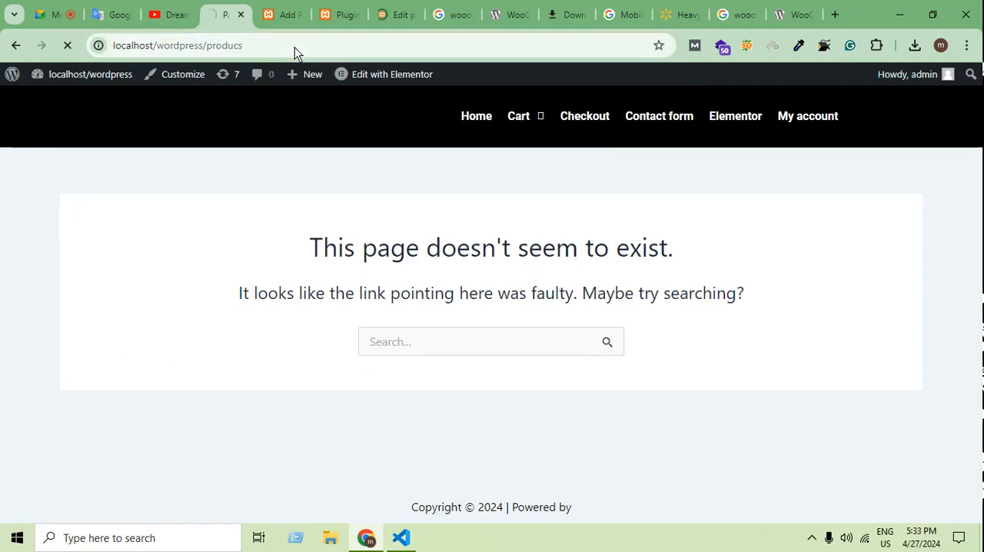
Try to open the store's product listing at localhost/wordpress/products.
left_click(279, 46)
left_click(290, 54)
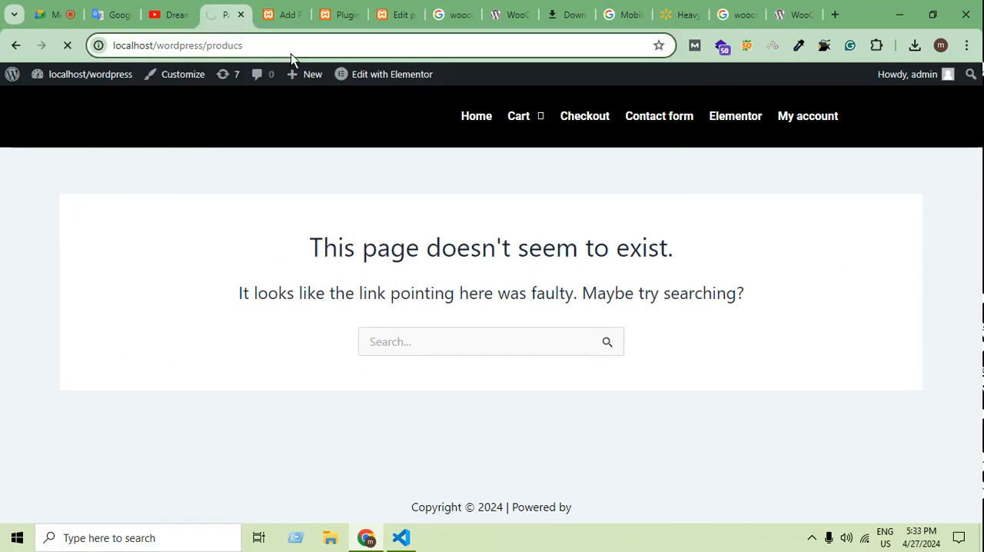
key("BackSpace")
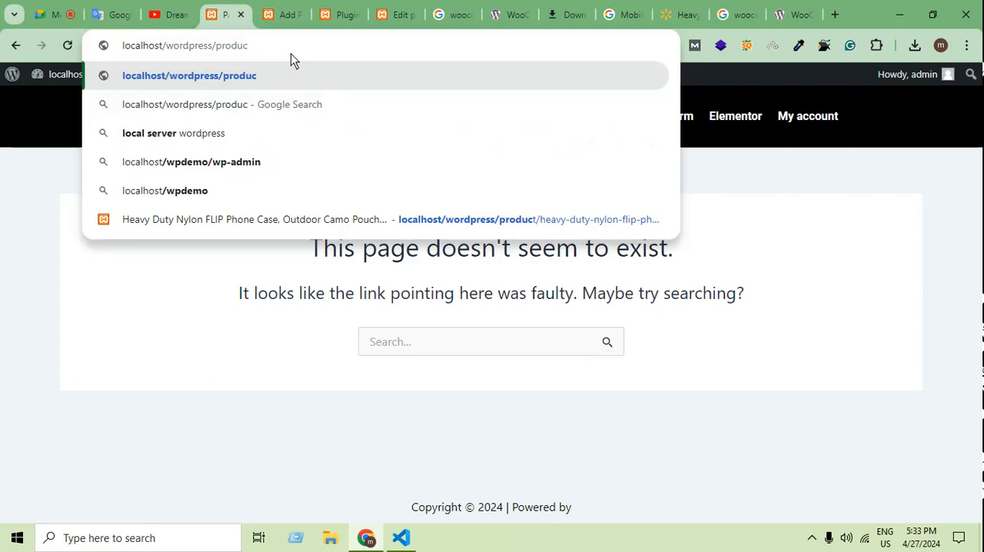
key("BackSpace")
key("BackSpace")
key("BackSpace")
key("BackSpace")
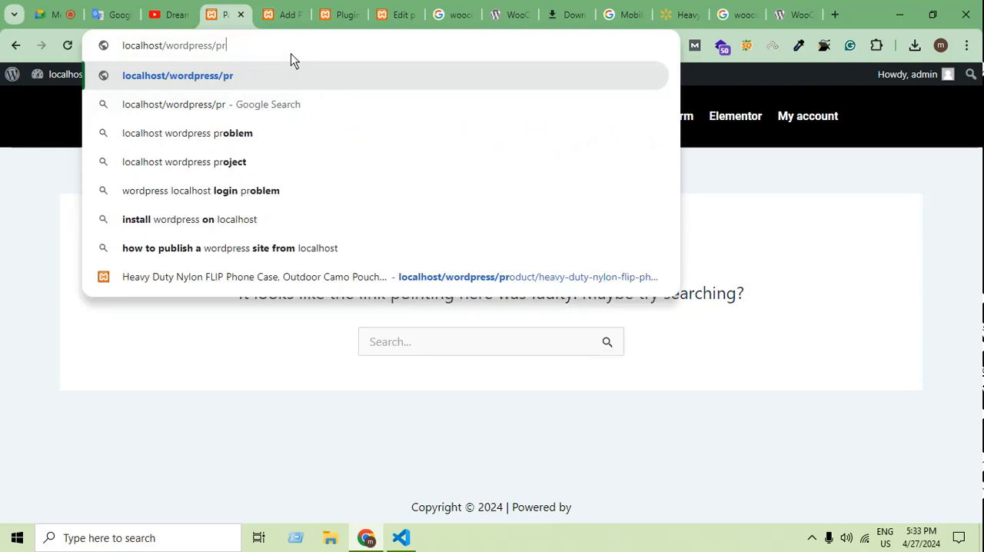
type("oducts")
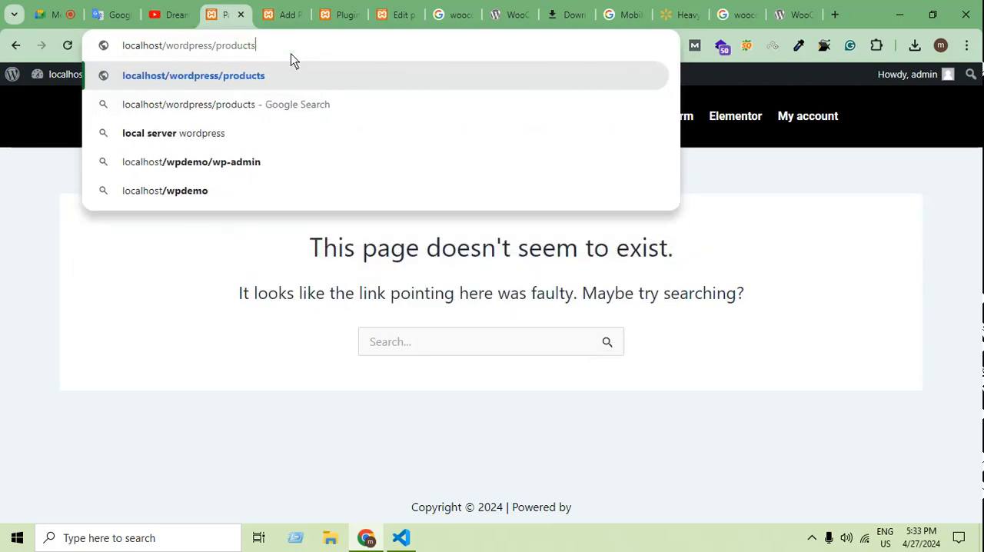
key("Return")
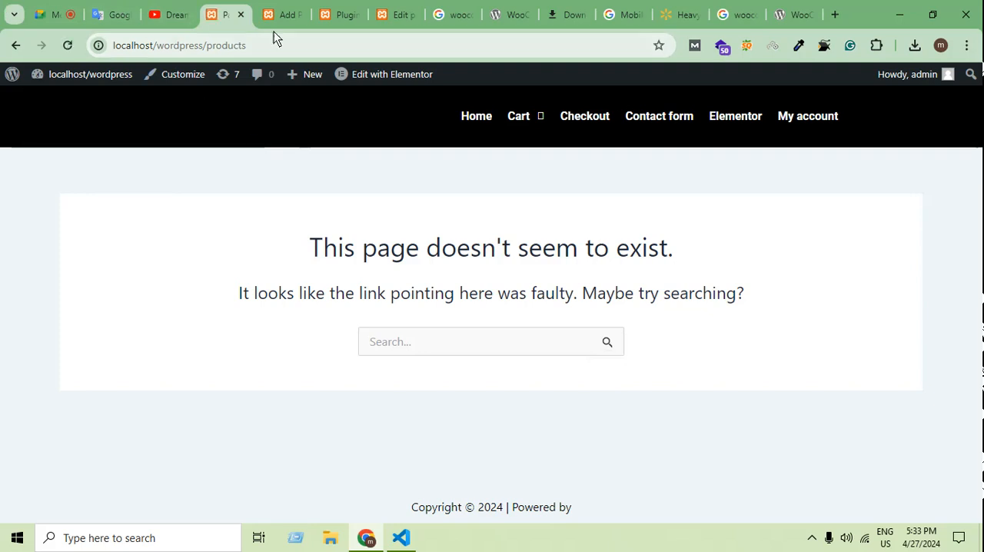
left_click(283, 14)
scroll(117, 445, "down", 2)
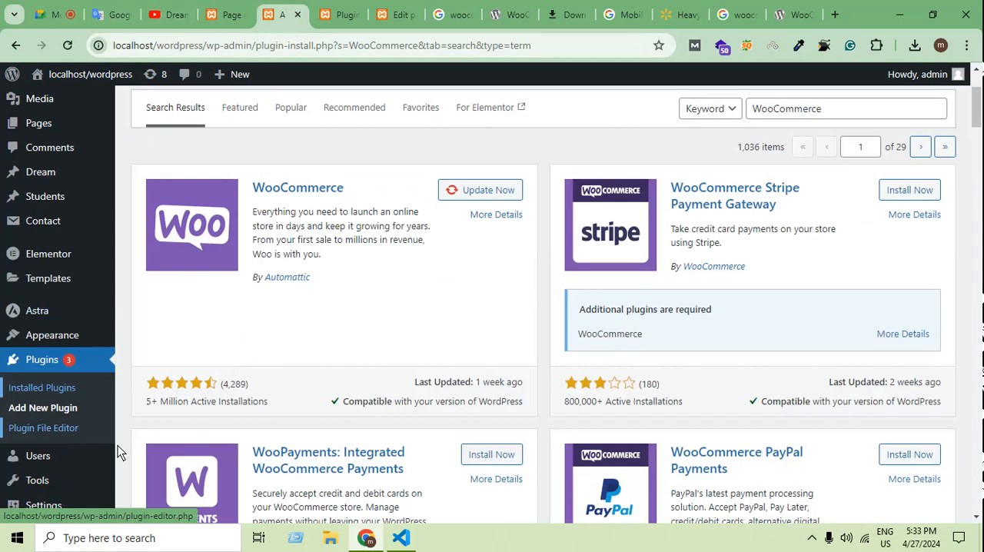
scroll(118, 447, "down", 1)
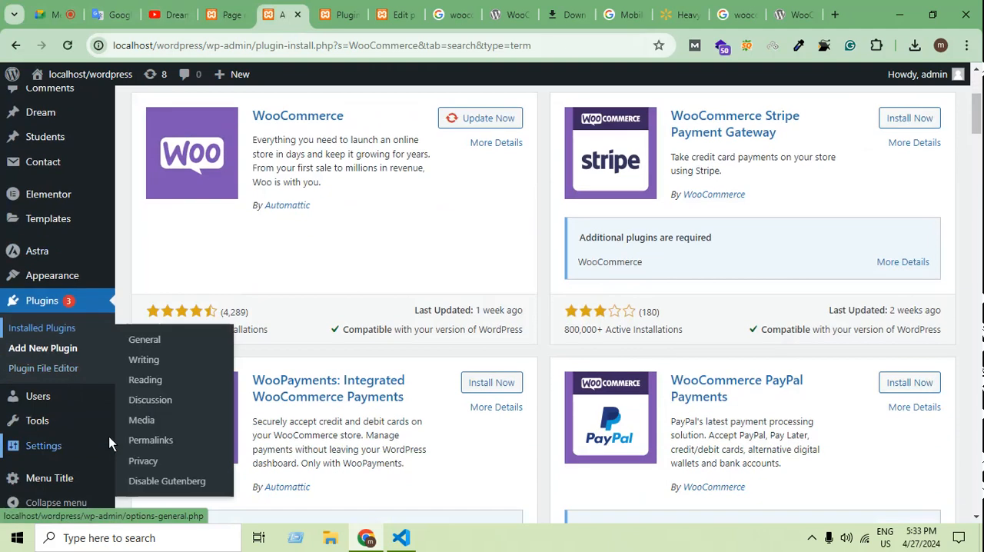
mouse_move(106, 400)
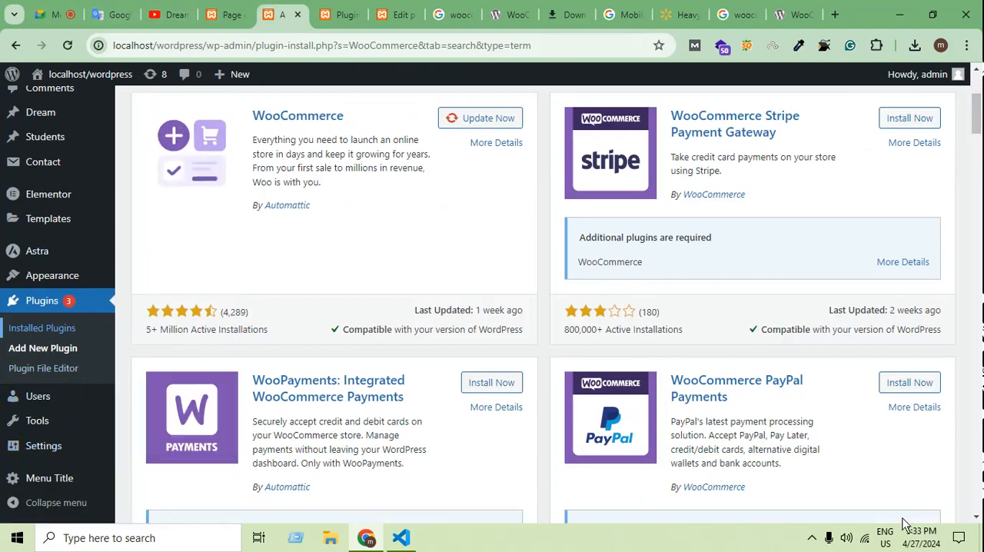
left_click(812, 537)
left_click(826, 480)
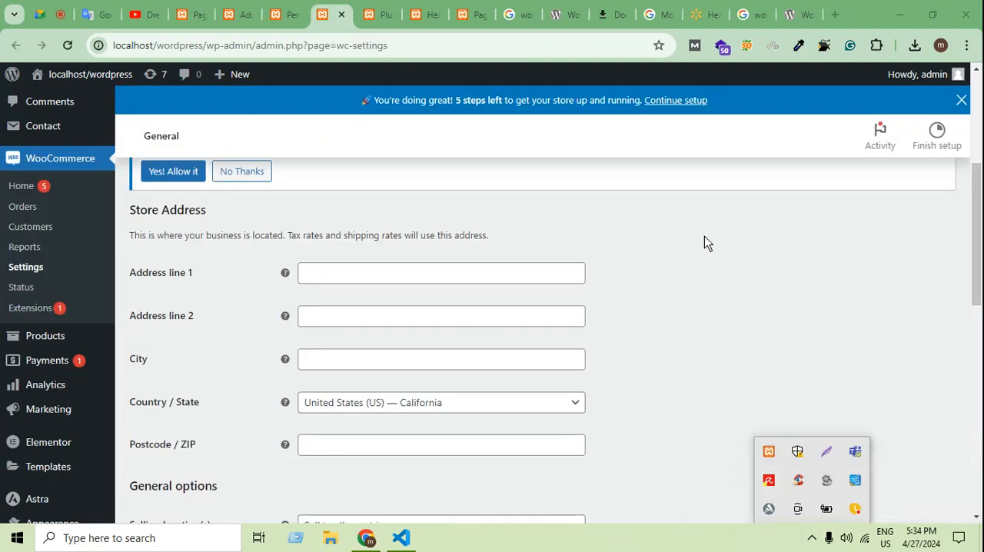
Dismiss the store setup progress banner on the WooCommerce general settings page.
scroll(700, 295, "up", 2)
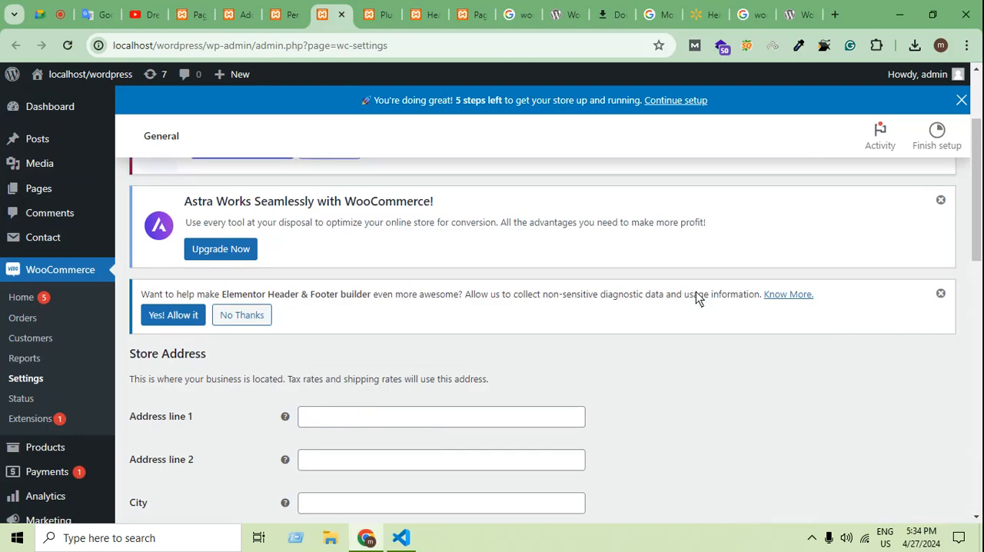
scroll(694, 323, "down", 1)
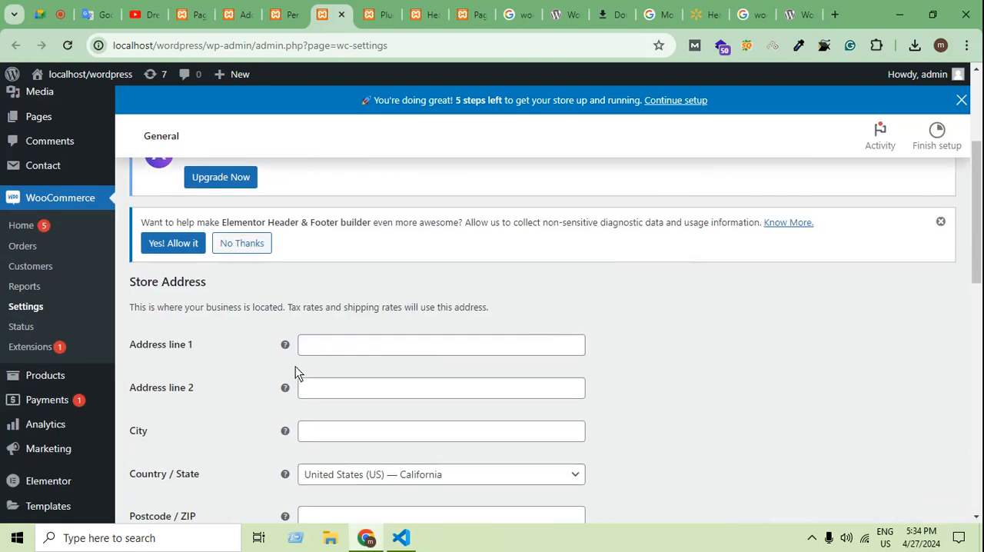
left_click(961, 100)
Review the WooCommerce general settings: store address, selling and shipping locations, taxes, coupons and currency options.
scroll(258, 398, "down", 2)
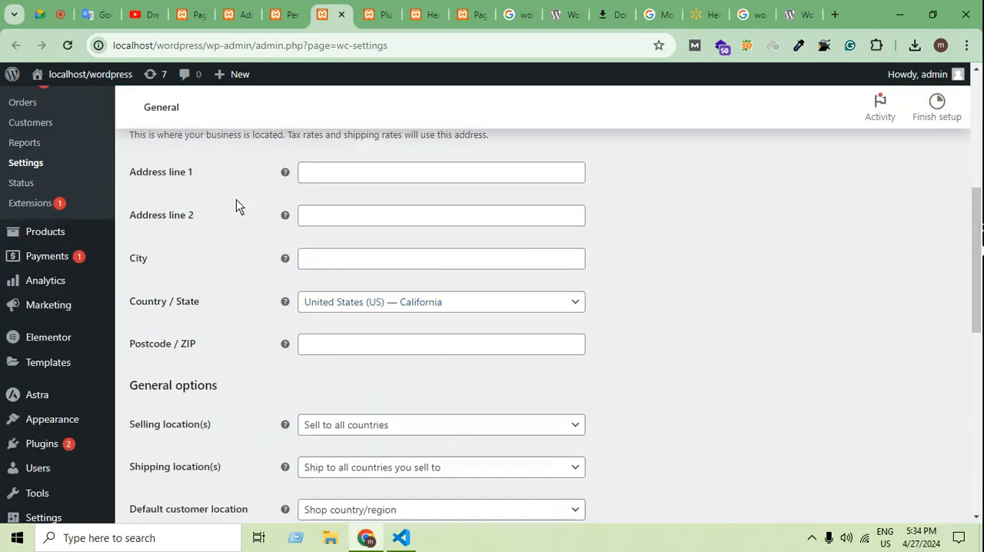
left_click(346, 261)
scroll(643, 359, "down", 2)
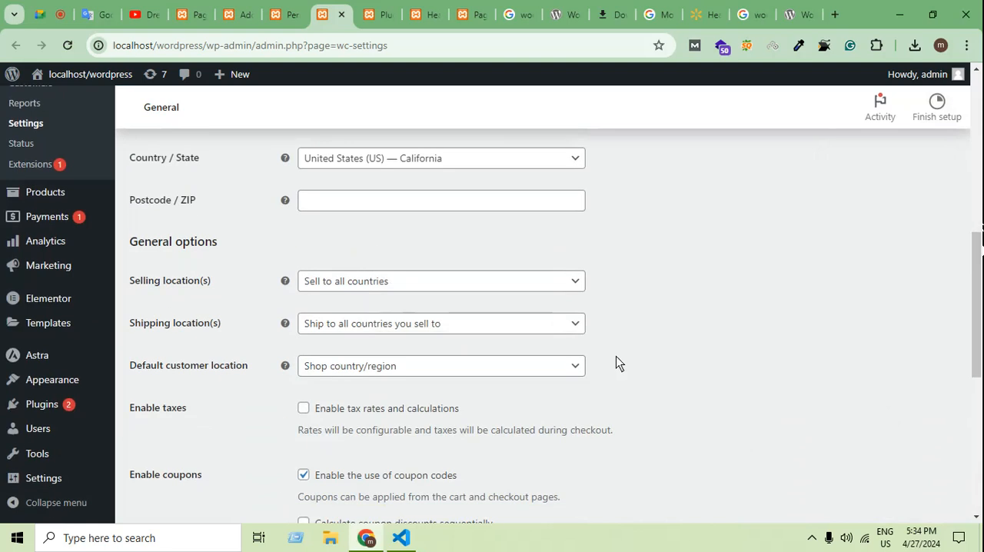
scroll(527, 340, "down", 3)
scroll(530, 335, "down", 2)
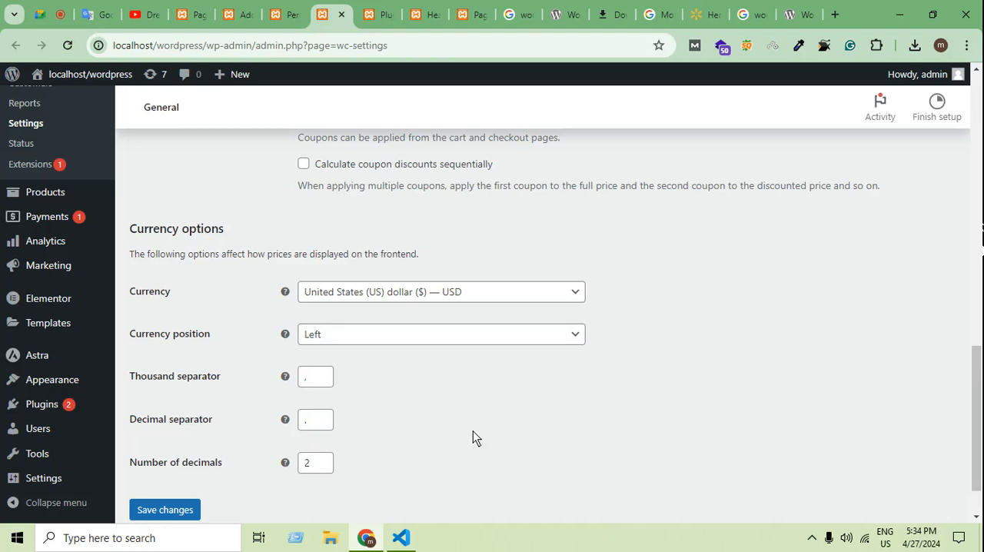
scroll(461, 438, "down", 1)
scroll(531, 351, "up", 7)
scroll(554, 372, "down", 6)
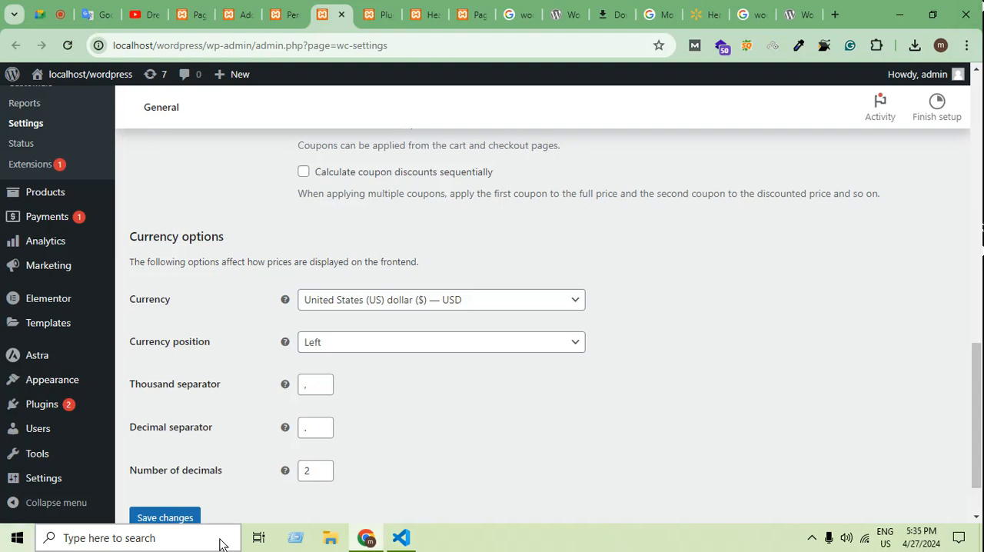
scroll(429, 378, "down", 1)
Dismiss the Elementor Header & Footer builder, Astra and Elementor notices on the WooCommerce general settings page.
scroll(430, 371, "up", 12)
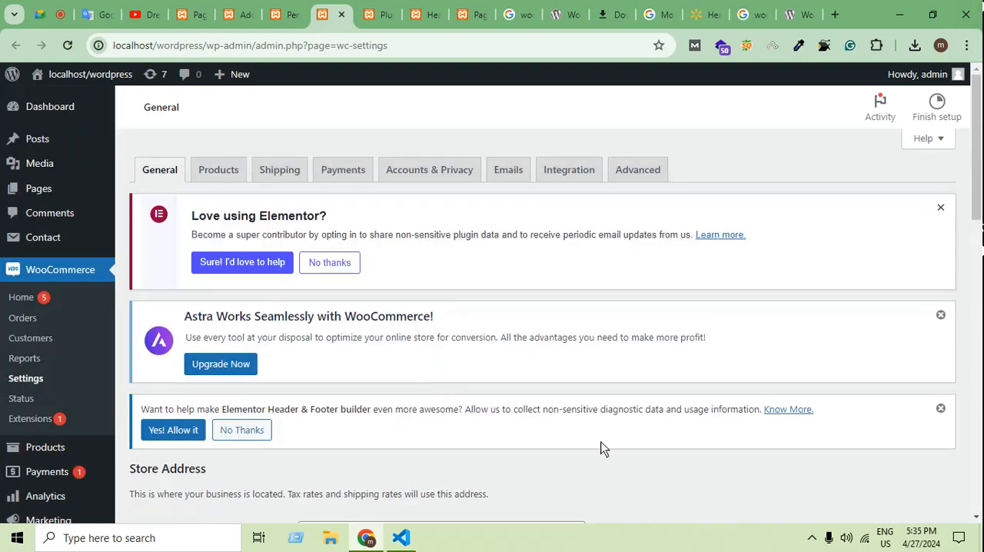
left_click(940, 408)
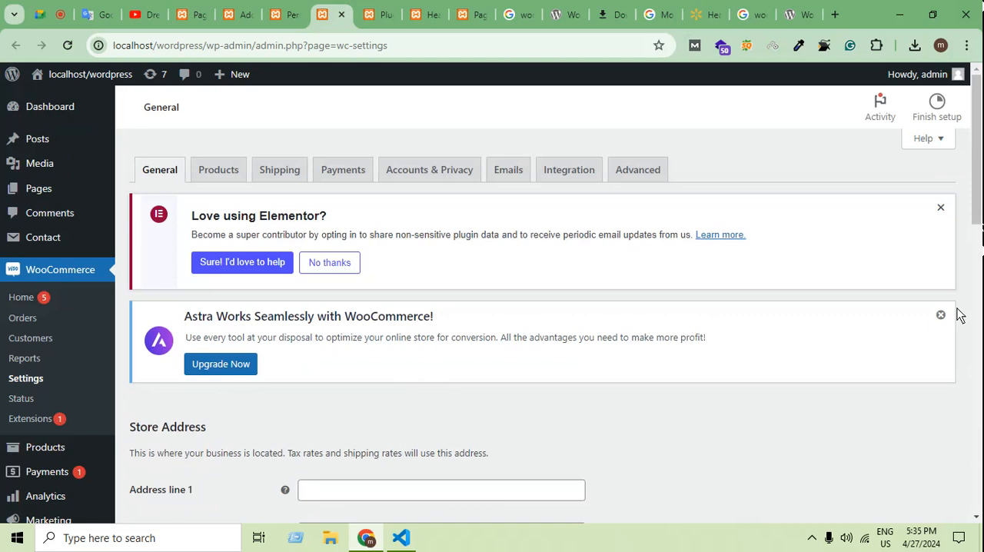
left_click(940, 314)
left_click(940, 208)
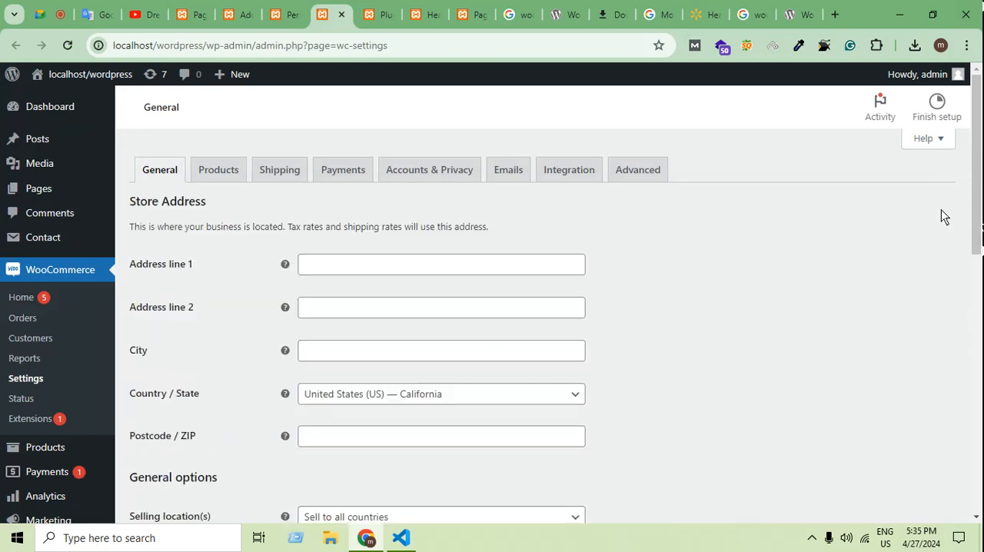
Open the WooCommerce product settings and check which page is assigned as the shop page.
left_click(228, 172)
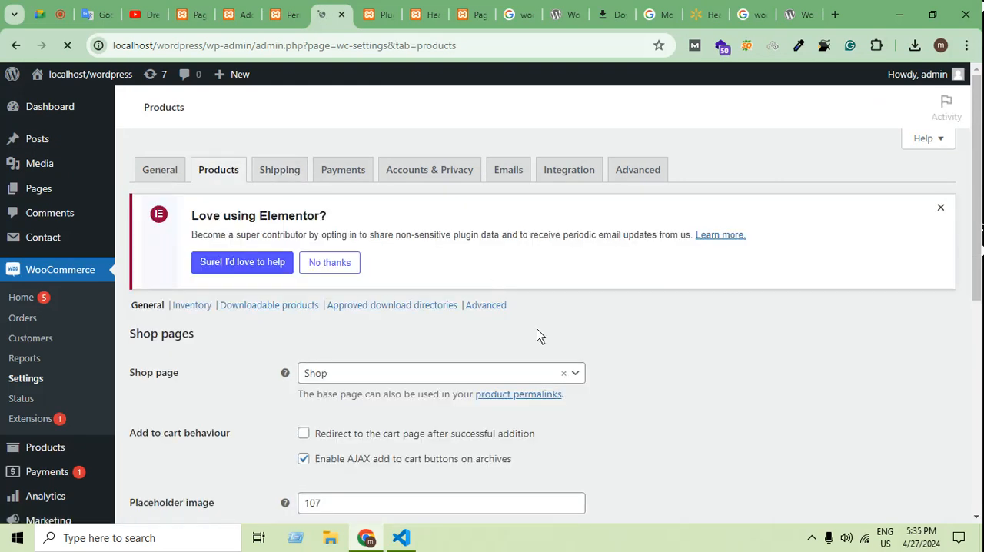
left_click(399, 374)
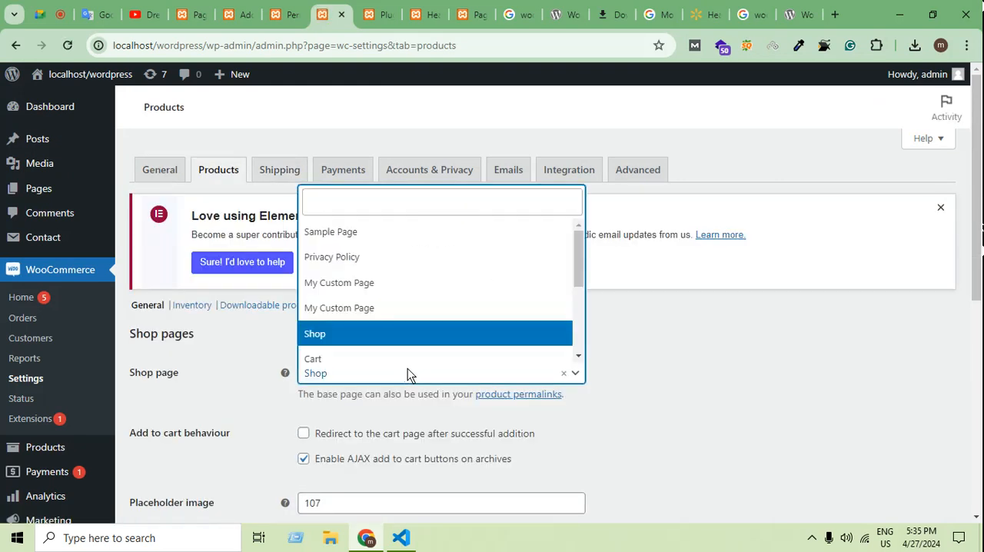
left_click(619, 357)
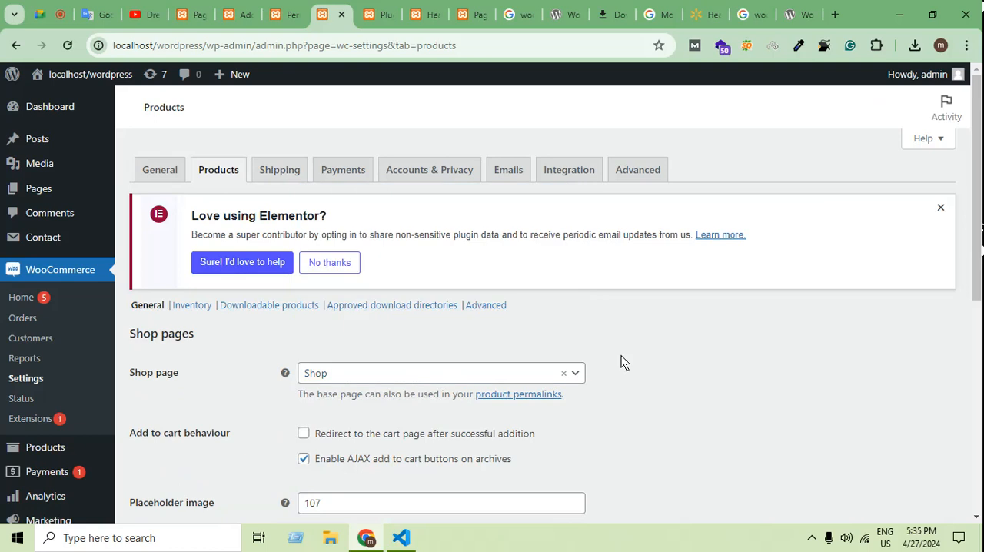
Open the store's shop page at localhost/wordpress/shop in place of the faulty products address.
left_click(460, 11)
left_click(212, 46)
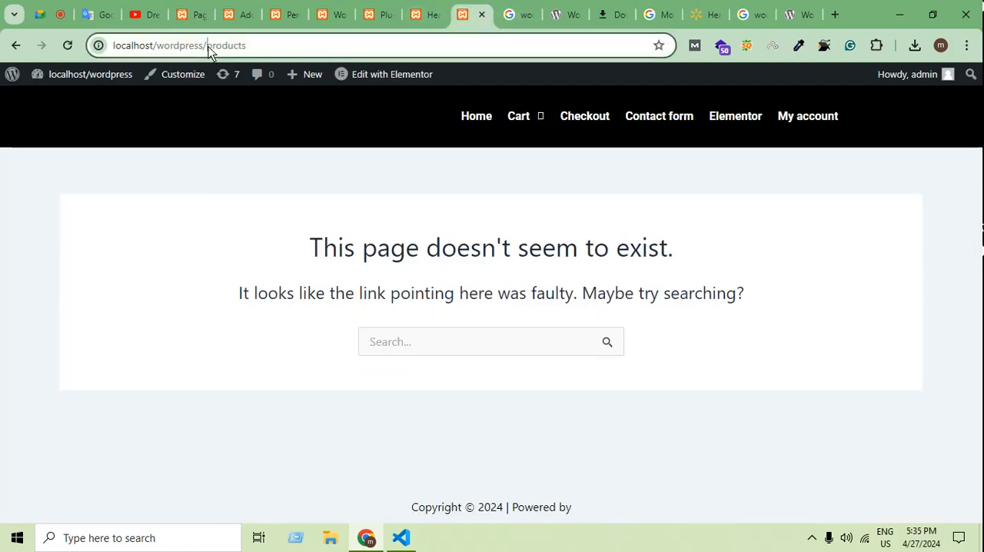
double_click(225, 45)
type("sj")
key("BackSpace")
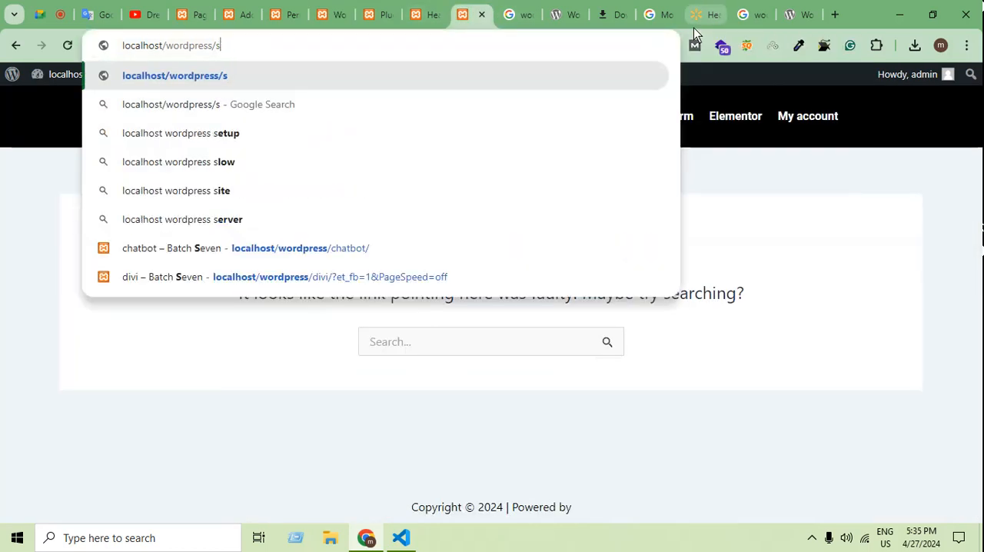
type("hop")
key("Return")
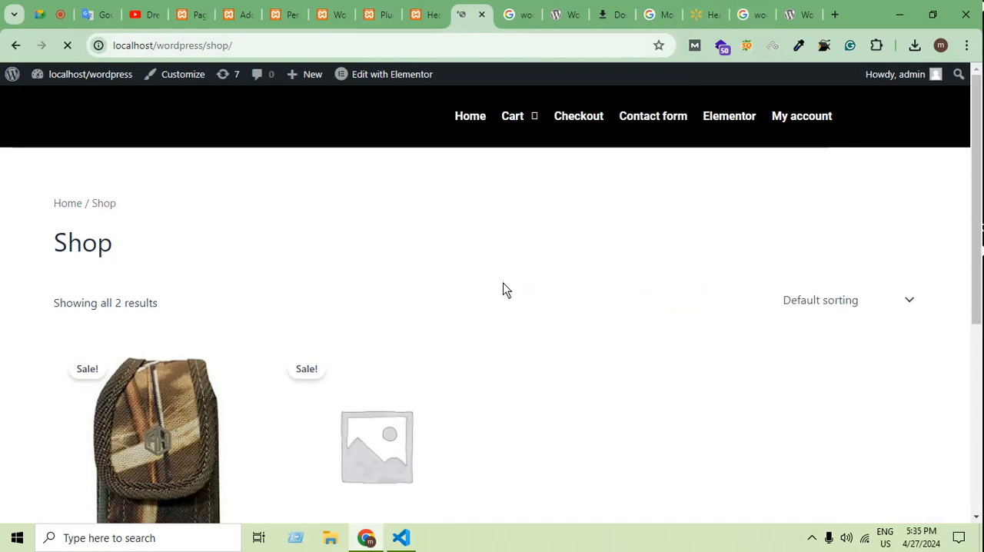
Review the products listed on the shop page, including their images, prices and add-to-cart options.
scroll(508, 341, "down", 4)
scroll(520, 360, "up", 3)
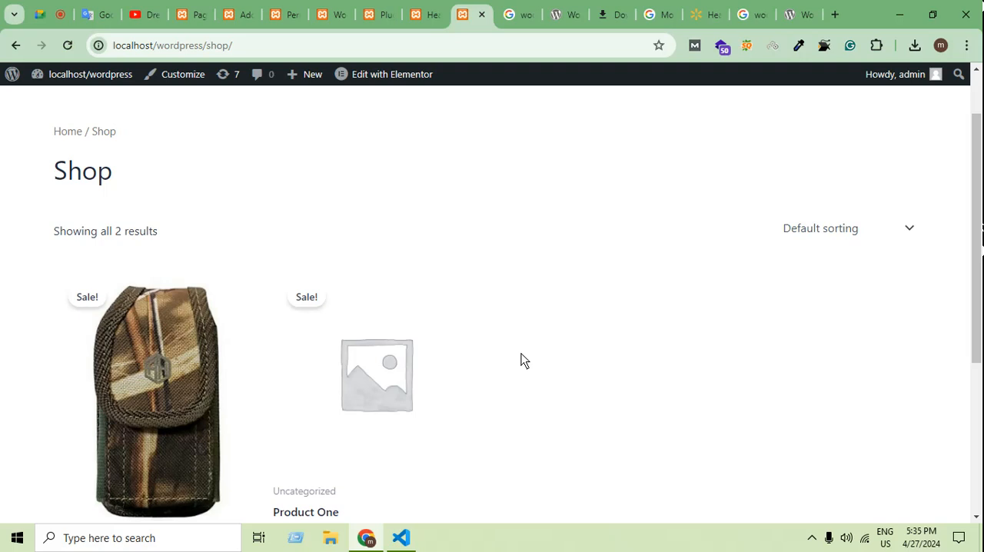
scroll(182, 303, "down", 3)
scroll(512, 374, "up", 3)
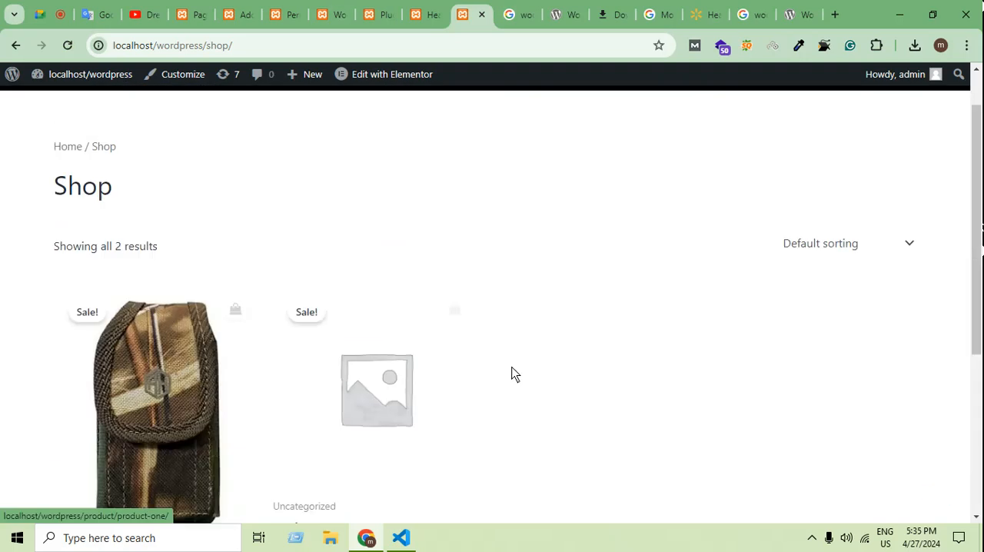
scroll(428, 490, "down", 2)
scroll(394, 396, "down", 1)
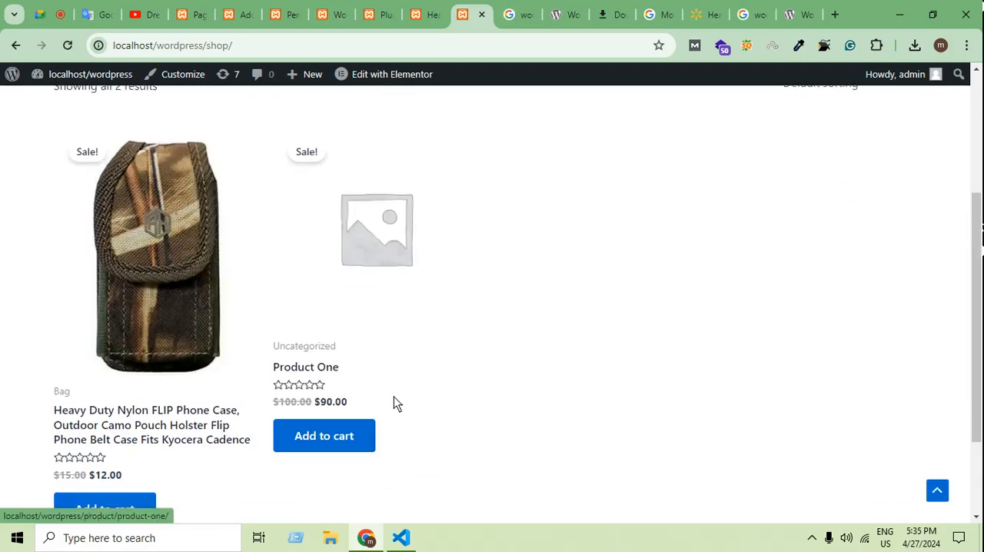
scroll(380, 334, "up", 3)
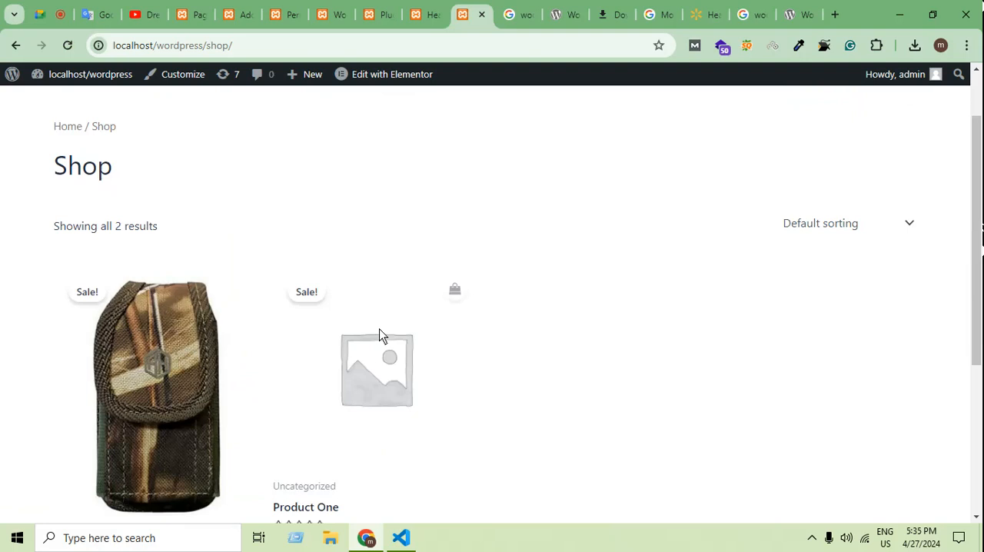
Return to the WooCommerce product settings and review the shop page, cart behaviour, measurement units, reviews and rating options.
left_click(426, 9)
scroll(441, 238, "up", 2)
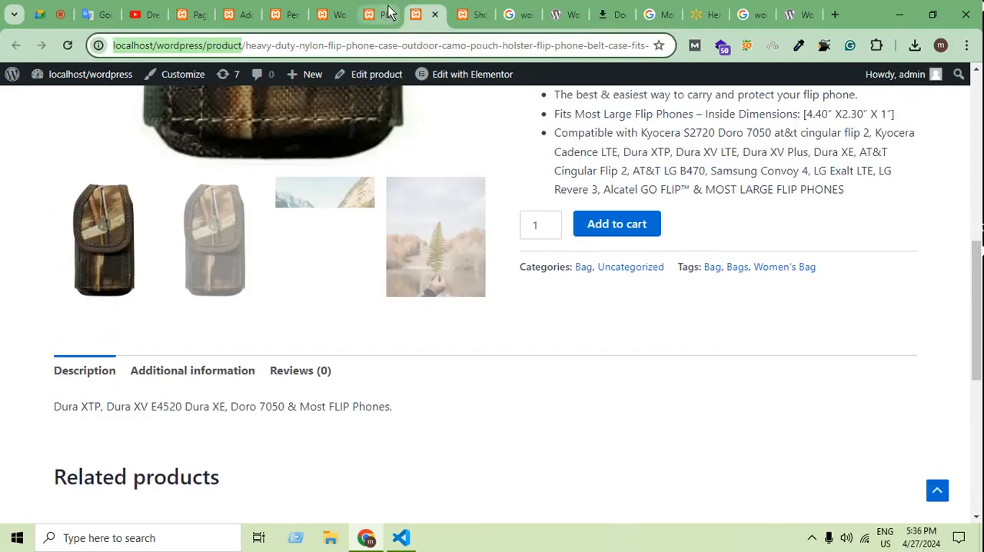
left_click(379, 14)
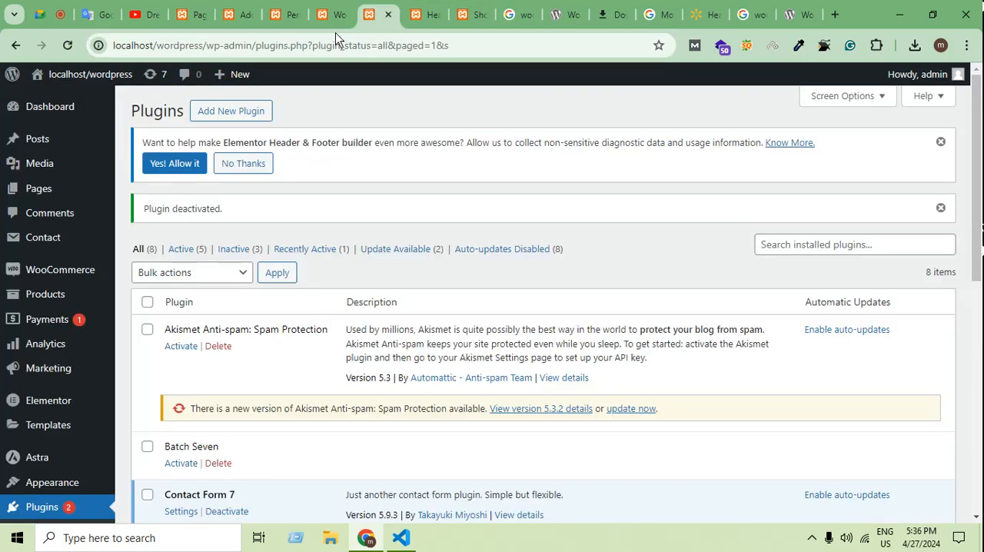
left_click(345, 8)
scroll(493, 302, "down", 2)
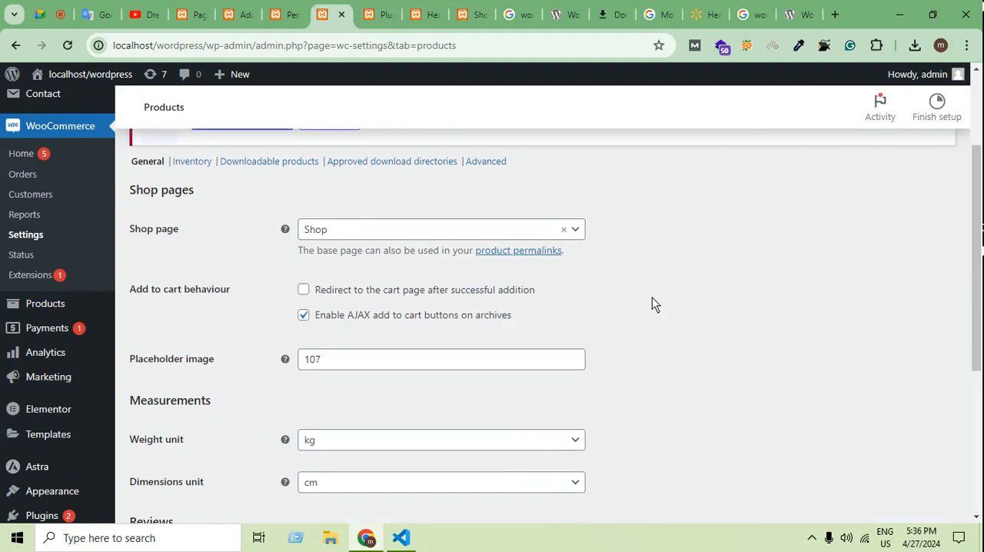
scroll(643, 300, "down", 1)
scroll(643, 302, "up", 1)
left_click(491, 232)
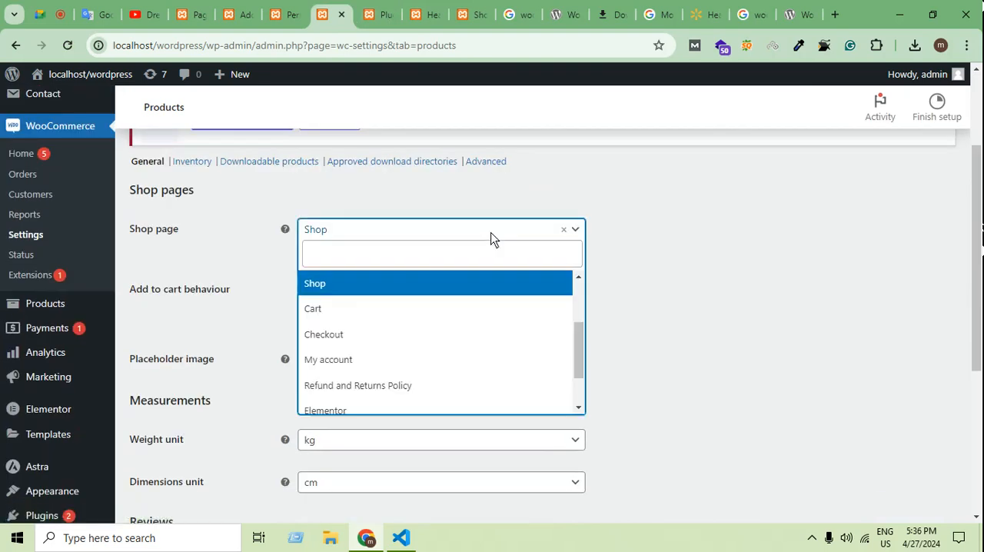
left_click(673, 290)
scroll(562, 365, "down", 2)
scroll(555, 364, "down", 2)
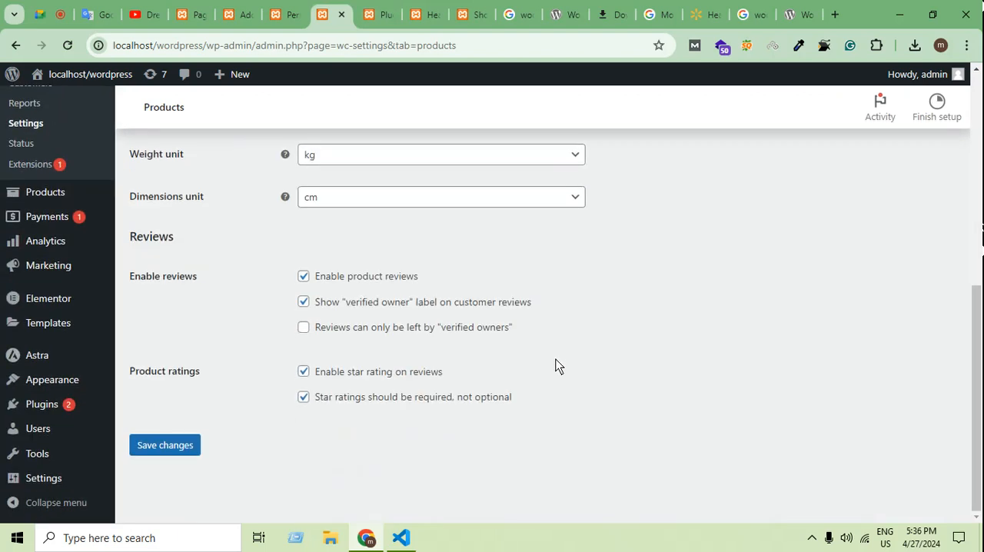
scroll(566, 358, "up", 5)
scroll(578, 359, "up", 1)
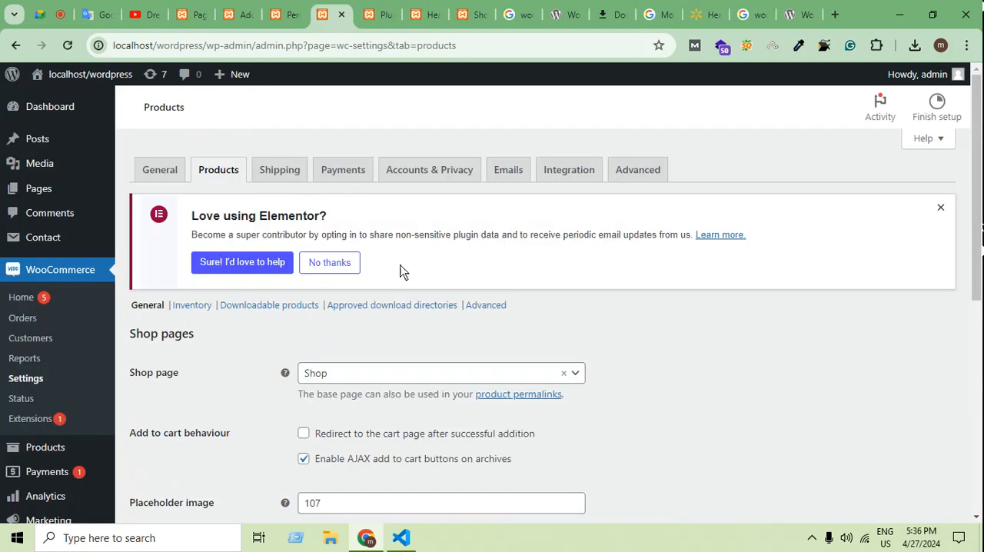
Open the WooCommerce shipping settings and review the shipping zones.
left_click(281, 173)
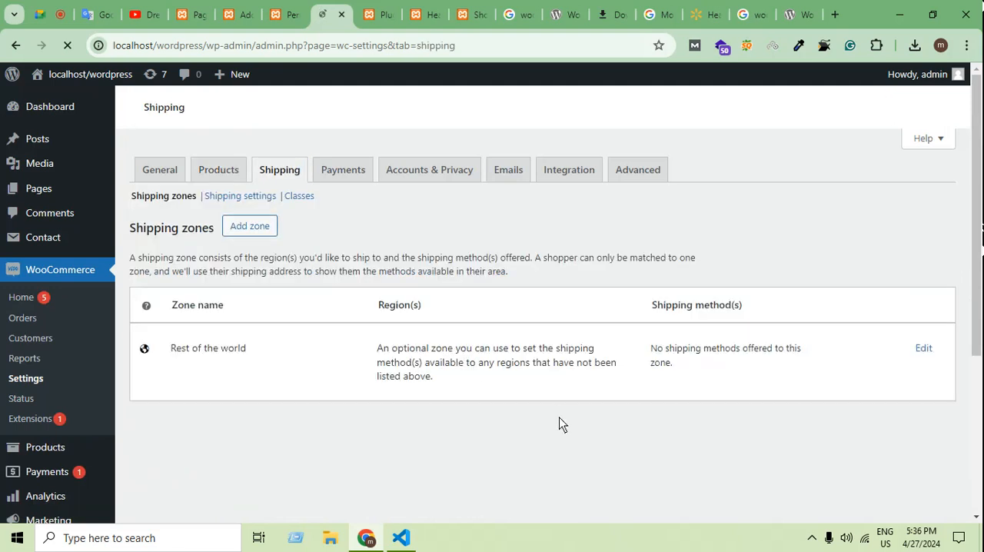
scroll(549, 397, "down", 5)
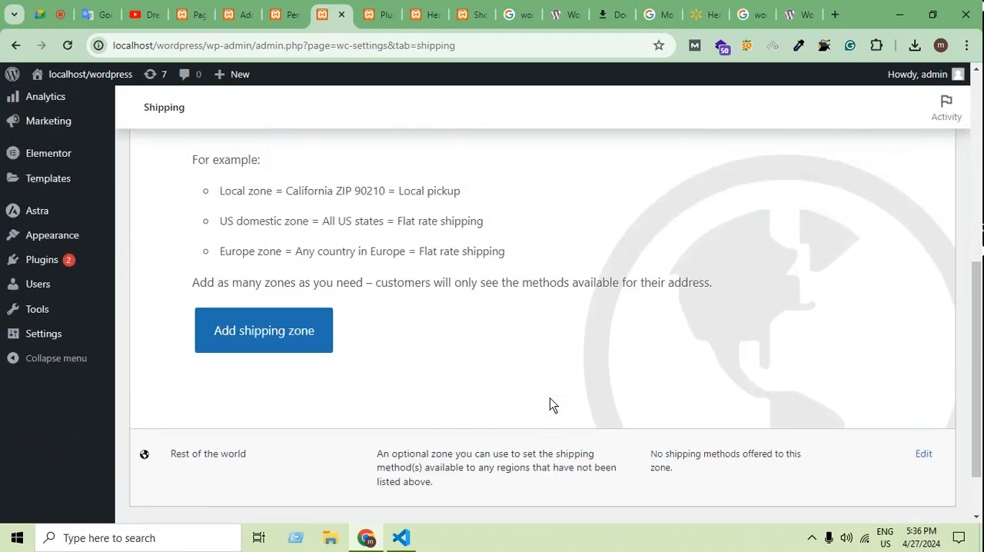
scroll(500, 388, "up", 5)
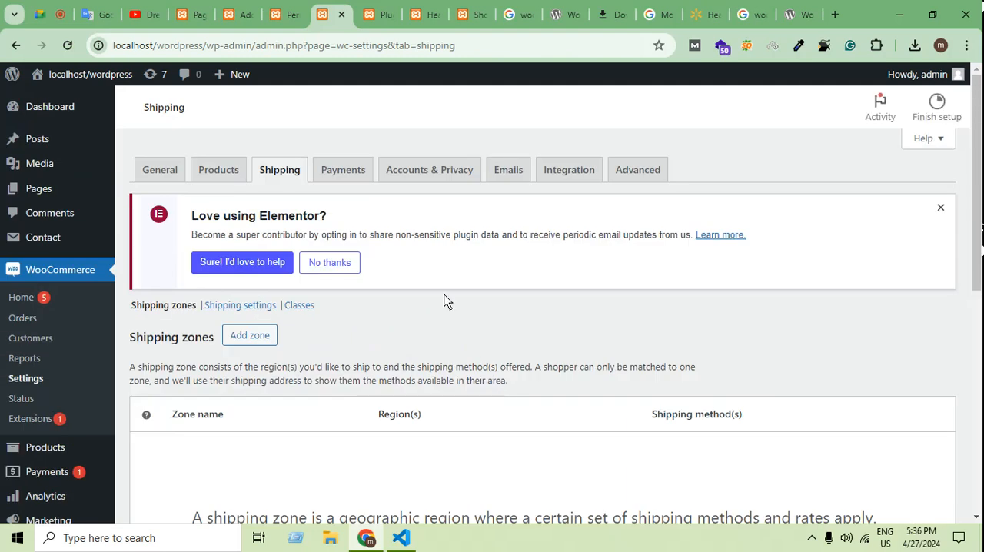
Open the WooCommerce payment settings and review the available payment methods and recommended providers.
left_click(347, 178)
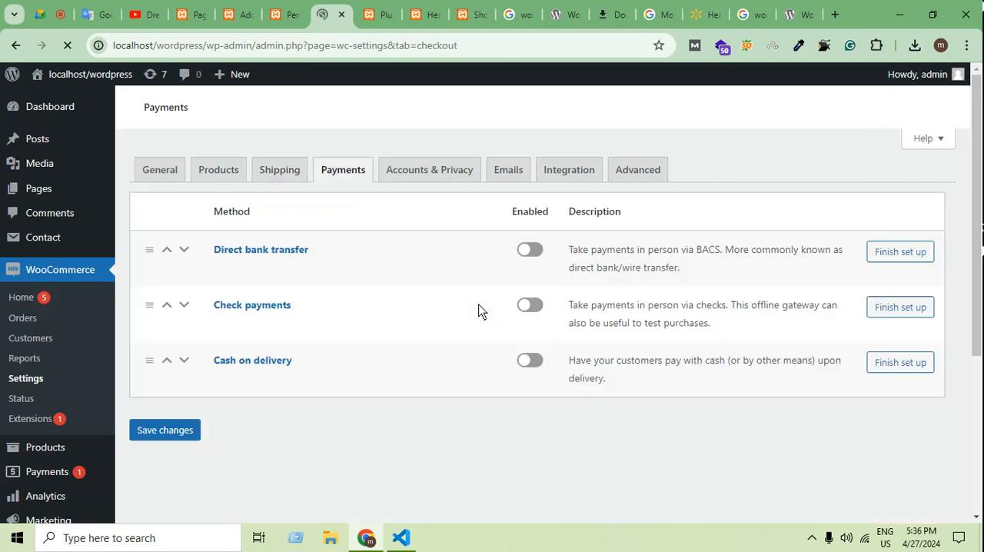
scroll(480, 309, "down", 1)
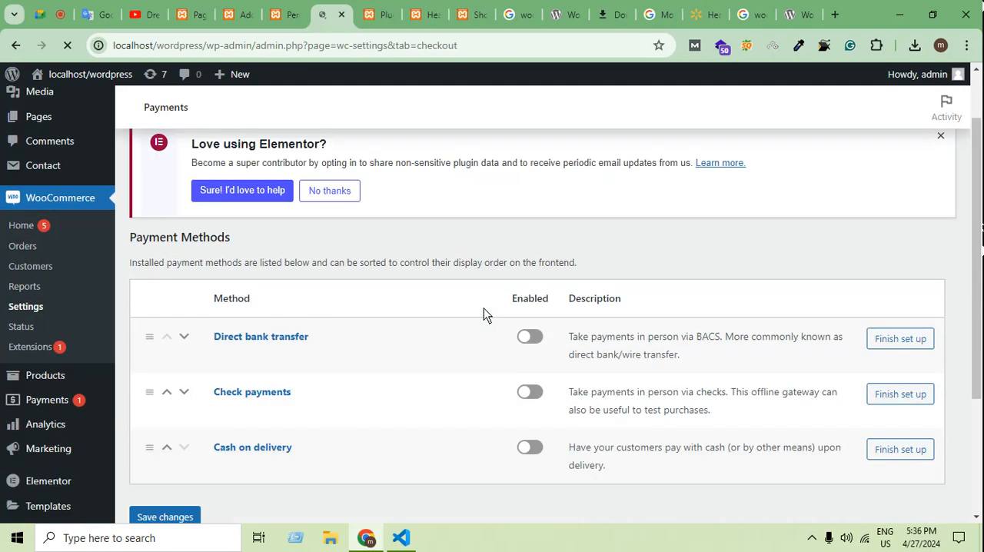
scroll(362, 354, "down", 2)
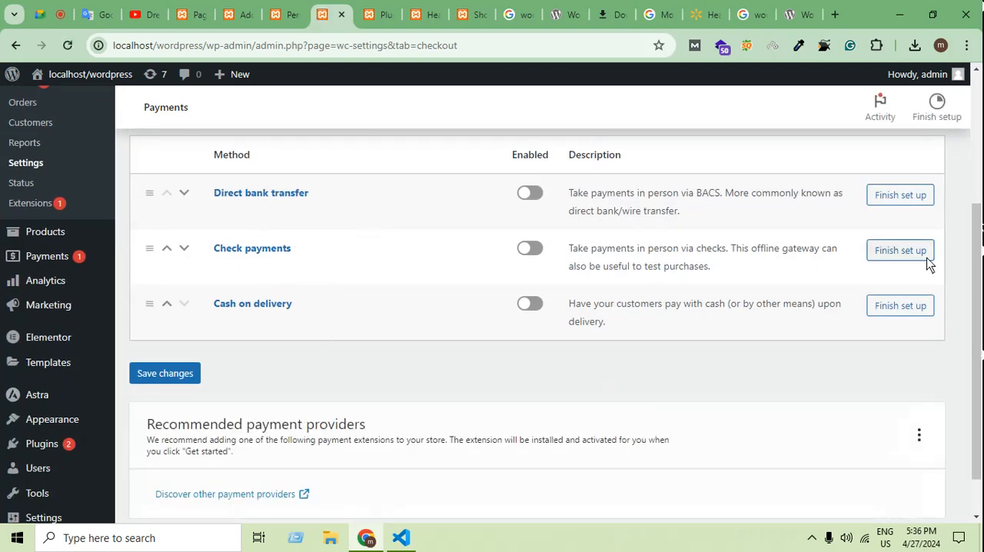
scroll(846, 362, "down", 1)
scroll(804, 403, "up", 4)
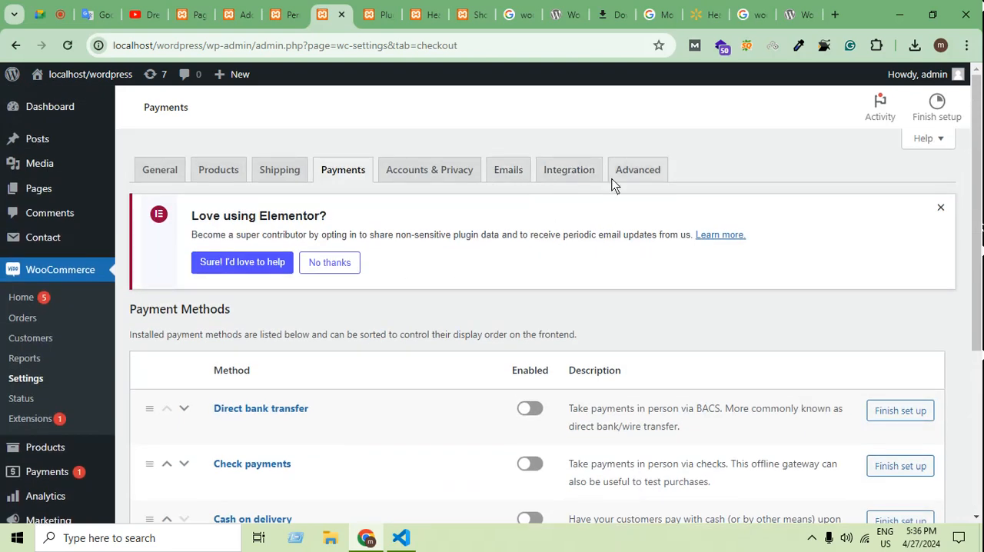
Open the WooCommerce integration settings and review the MaxMind Geolocation license key and database path fields.
left_click(563, 170)
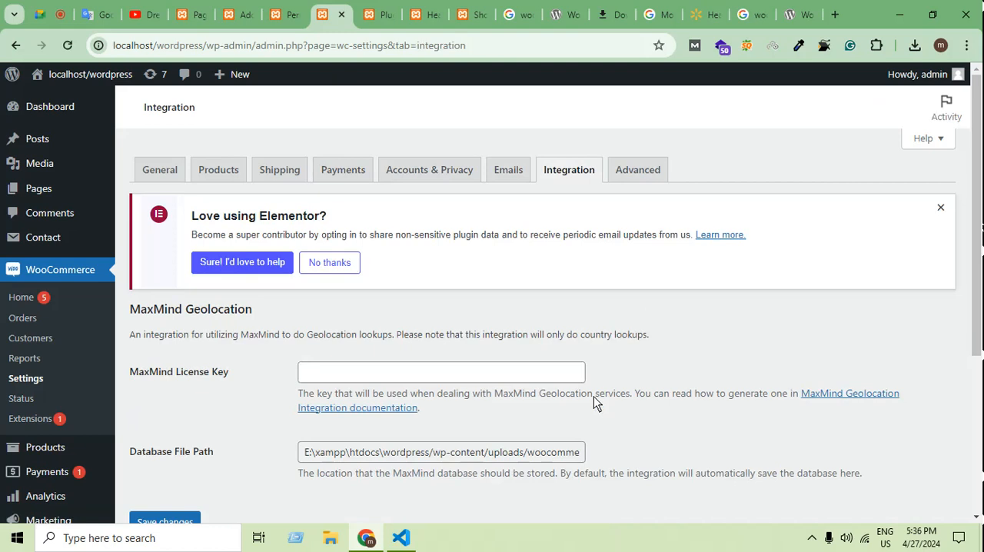
scroll(593, 396, "down", 1)
left_click(341, 301)
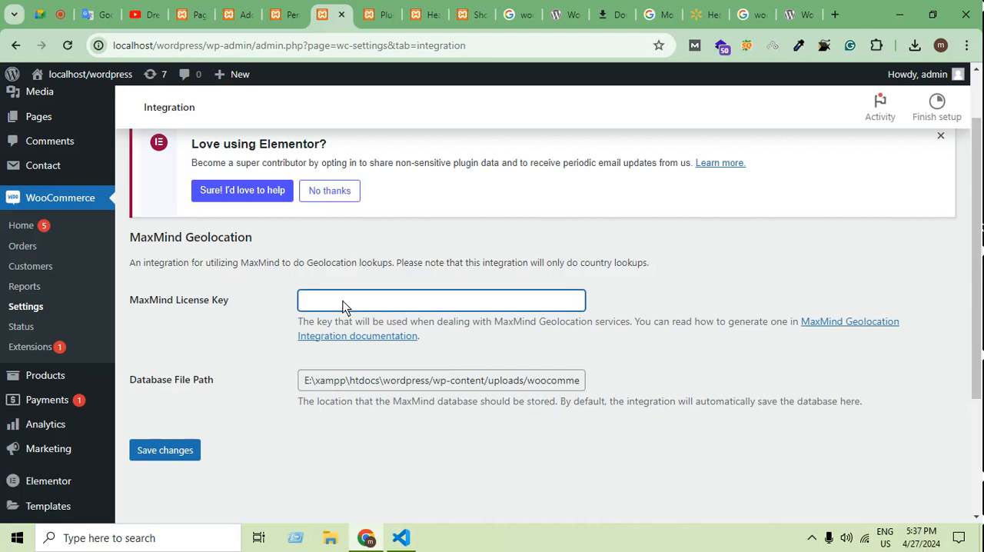
scroll(523, 329, "up", 1)
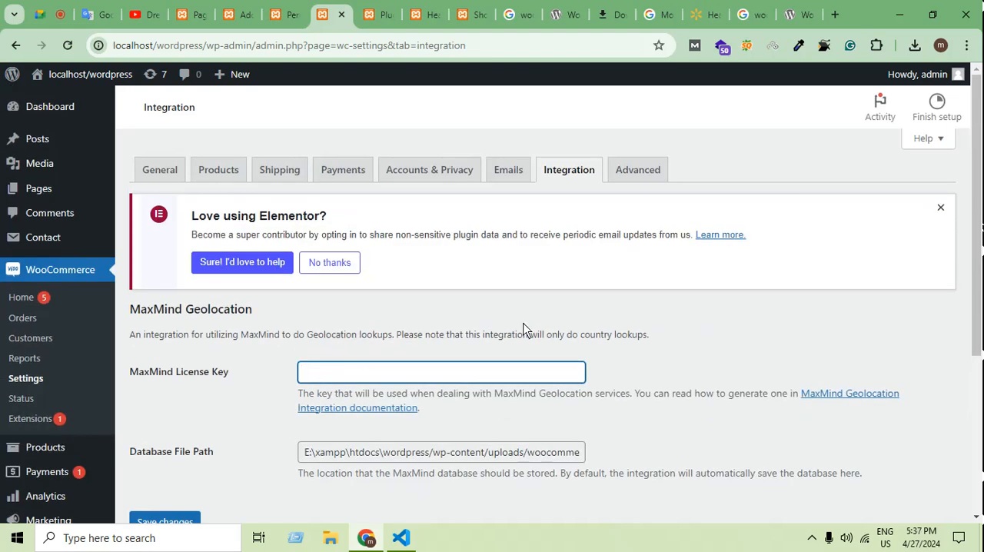
Open the advanced WooCommerce settings and review the page setup, checkout endpoints and account endpoints.
left_click(627, 170)
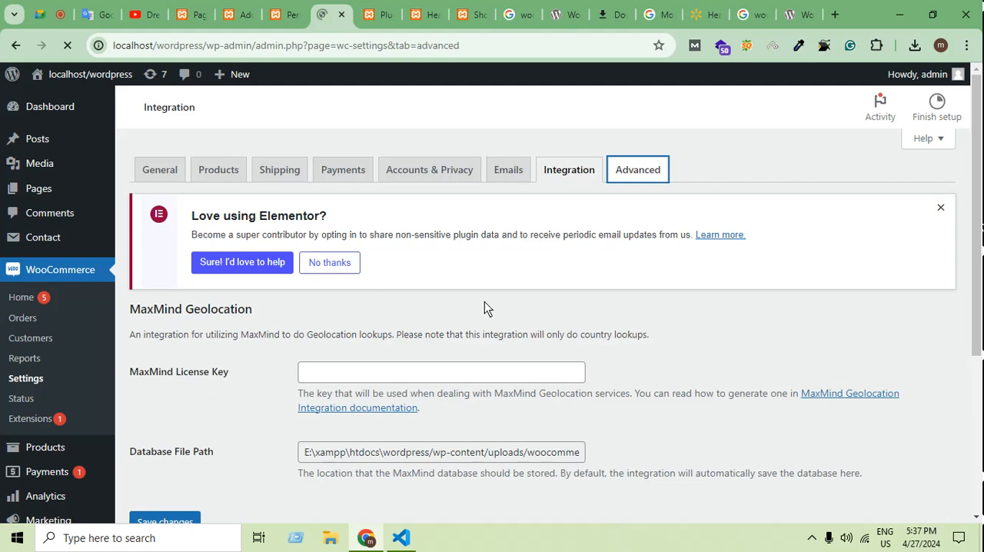
scroll(532, 431, "down", 1)
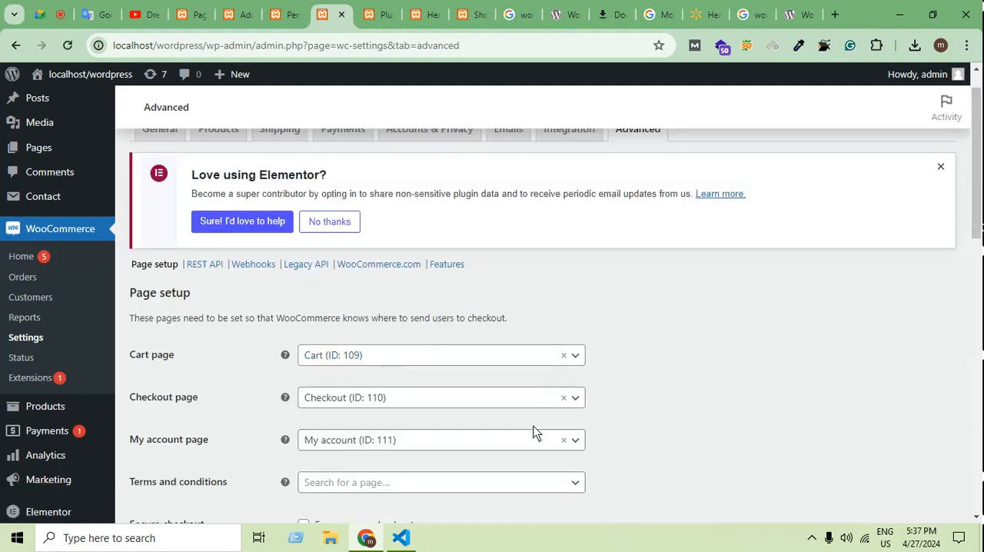
scroll(536, 432, "down", 2)
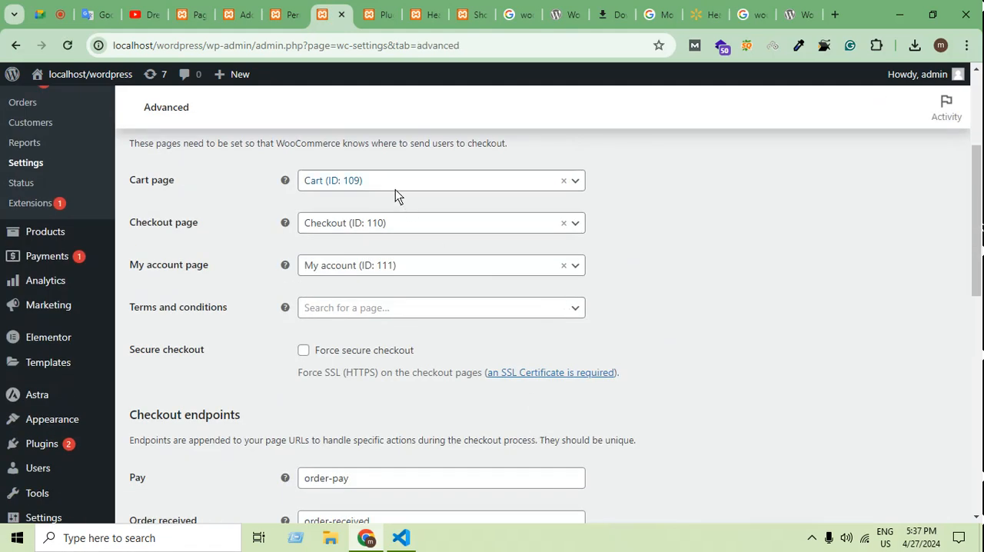
scroll(779, 334, "down", 1)
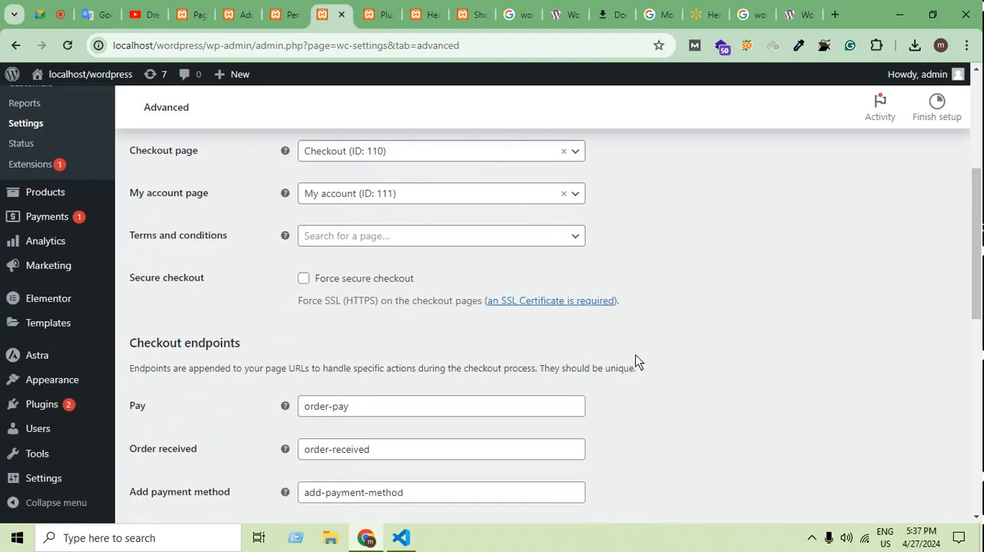
scroll(627, 345, "down", 1)
scroll(617, 334, "down", 1)
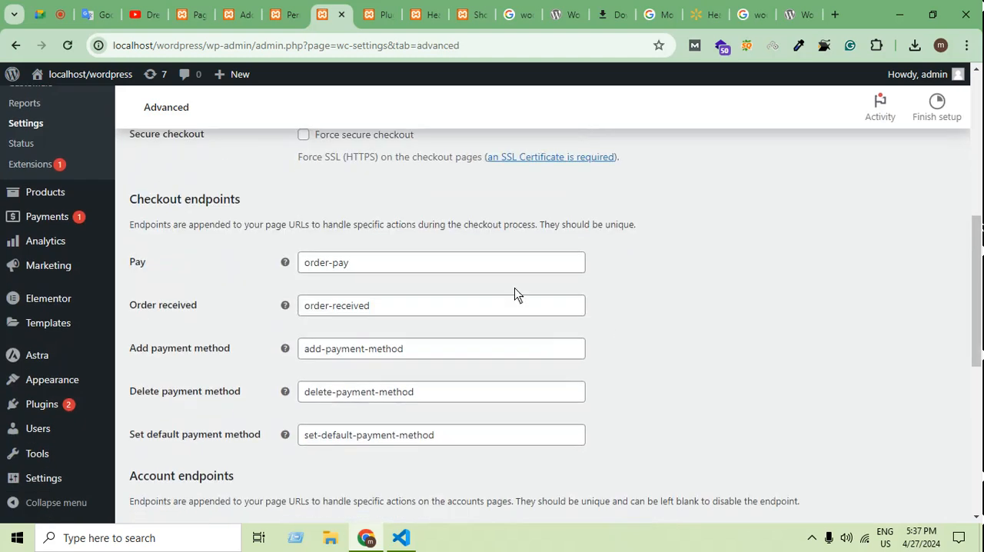
left_click(436, 266)
left_click(693, 296)
scroll(592, 405, "down", 3)
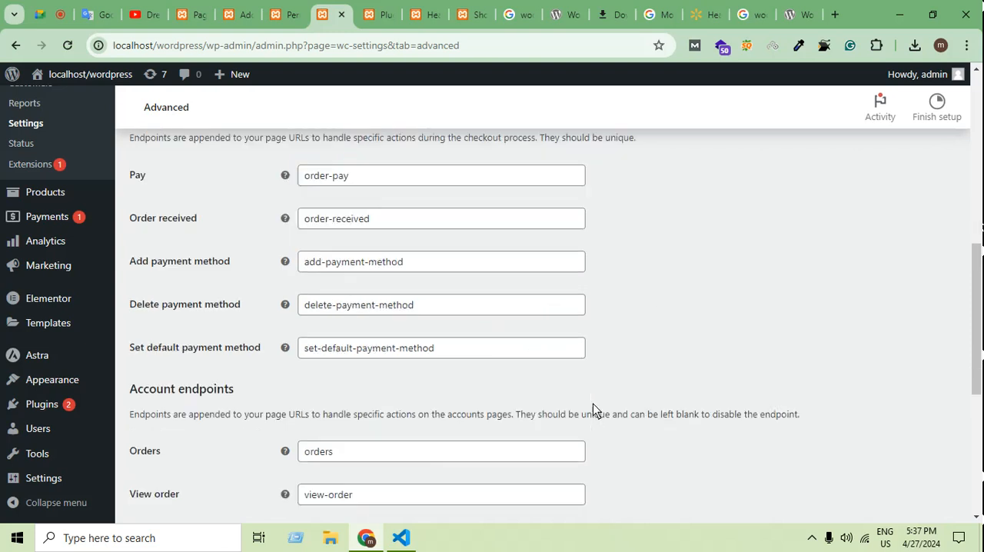
scroll(594, 405, "down", 1)
scroll(594, 404, "down", 2)
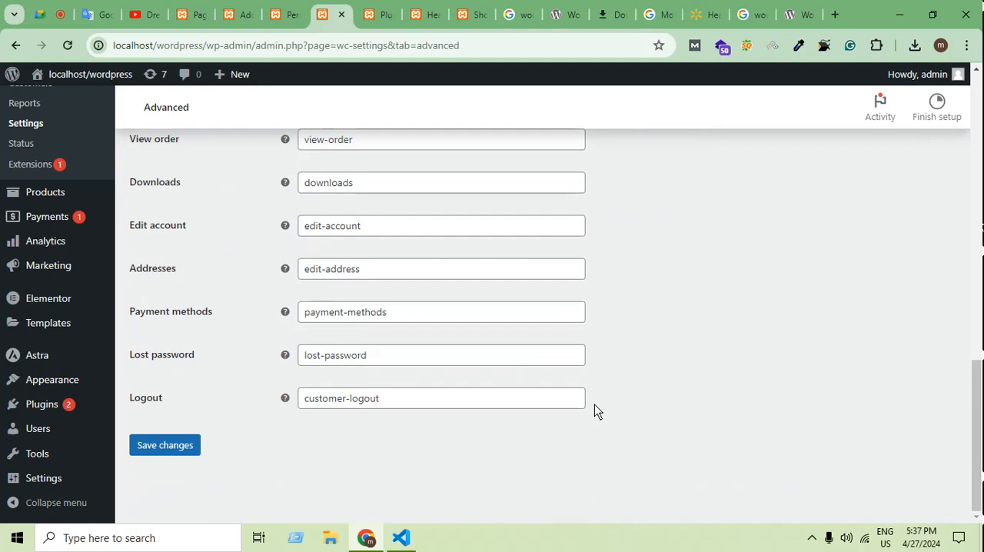
scroll(596, 406, "up", 15)
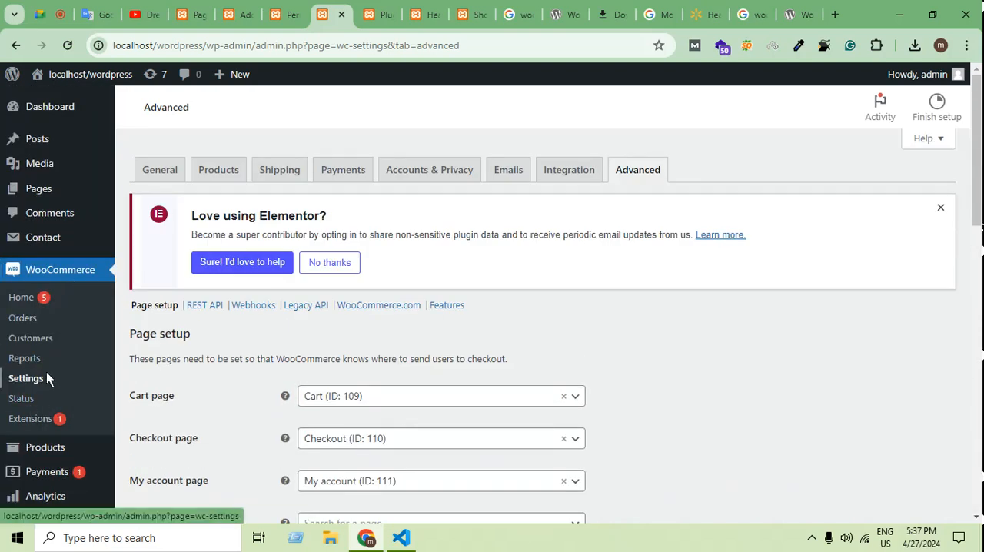
Open the WooCommerce orders page in a new browser tab and review its contents.
middle_click(30, 323)
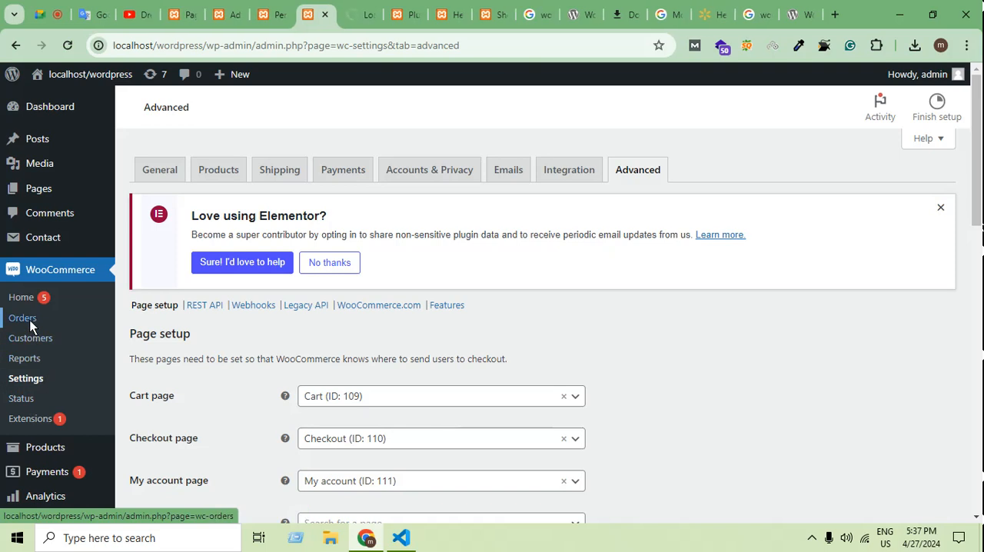
left_click(360, 14)
scroll(658, 391, "down", 2)
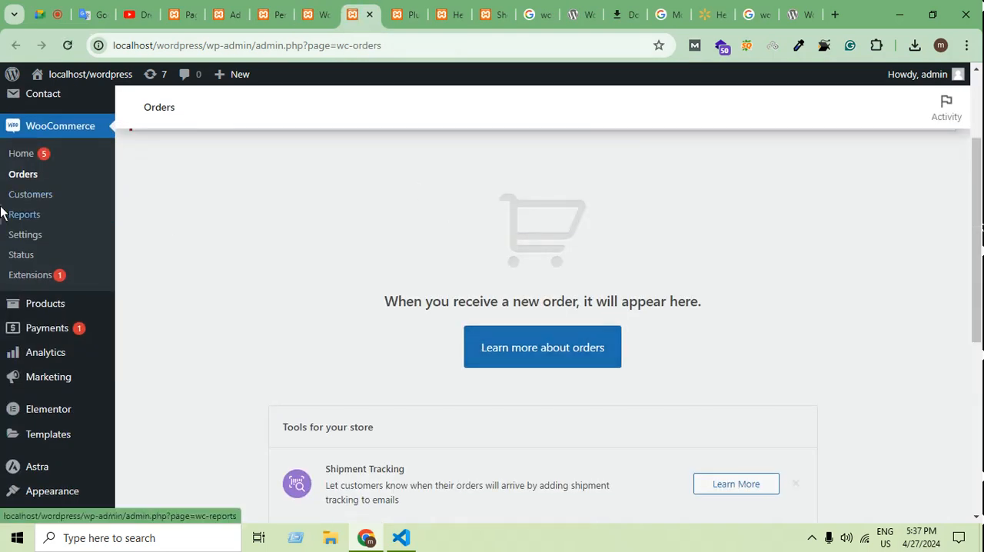
Open the WooCommerce customers page and review the customer table's columns and summary figures.
left_click(48, 199)
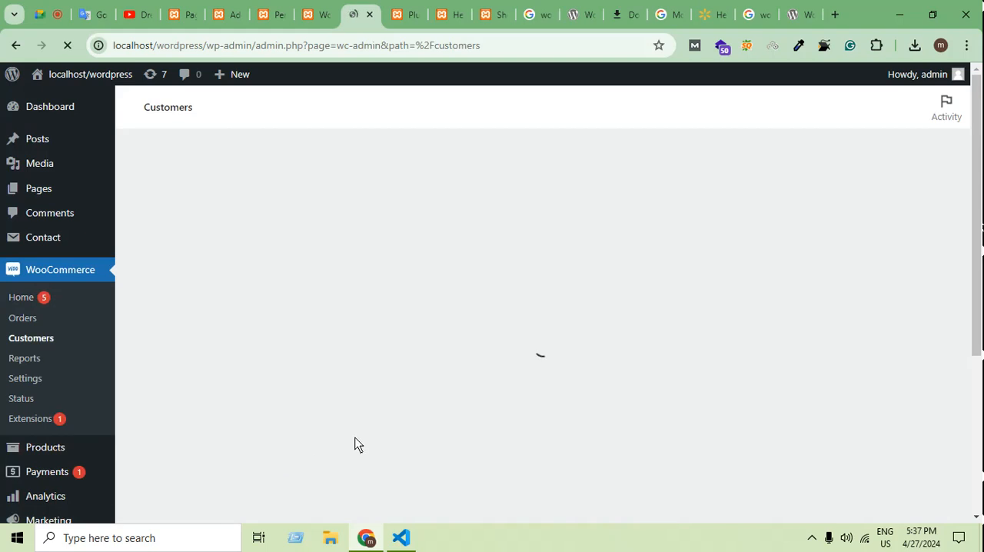
scroll(354, 438, "down", 1)
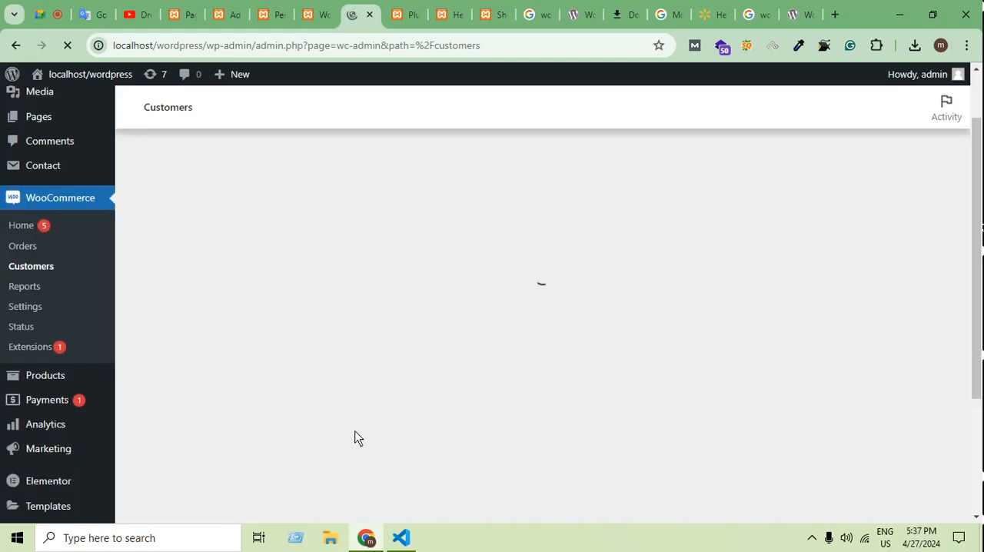
scroll(368, 424, "up", 1)
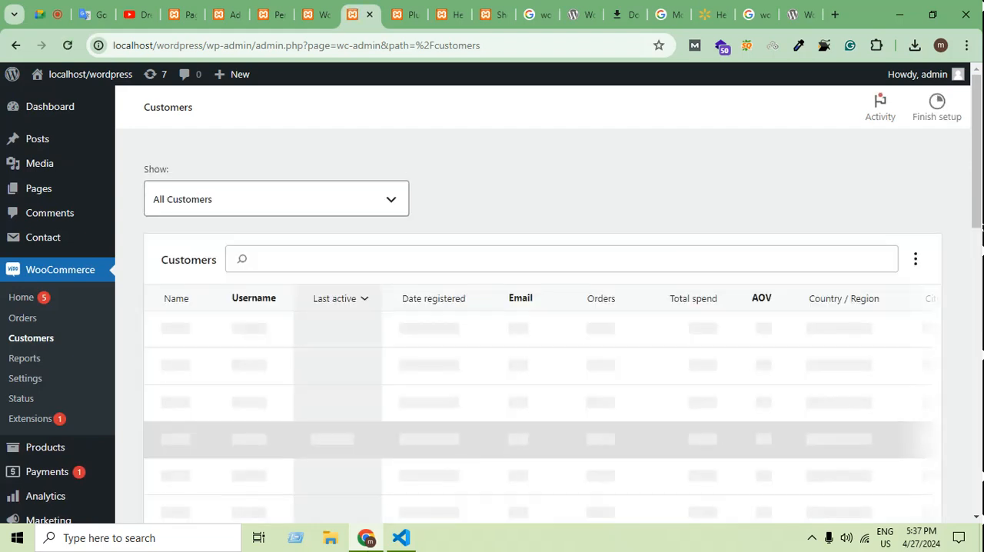
scroll(730, 396, "down", 5)
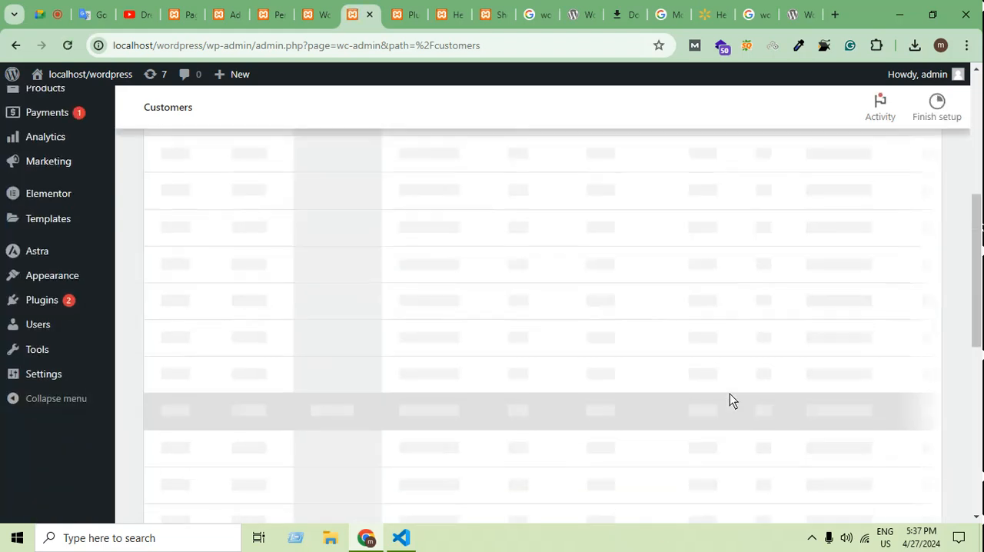
scroll(730, 404, "up", 5)
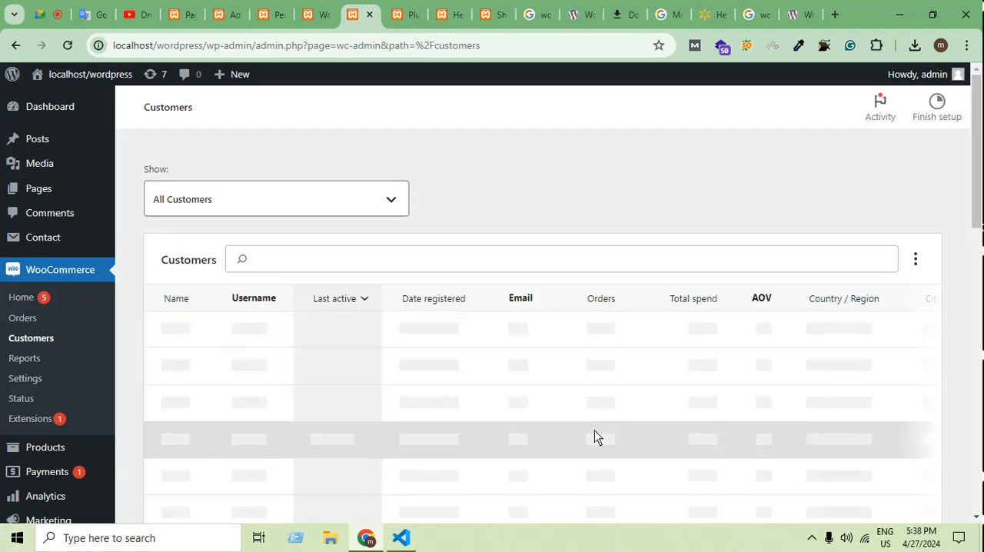
scroll(592, 435, "down", 3)
scroll(558, 388, "up", 3)
scroll(569, 394, "down", 2)
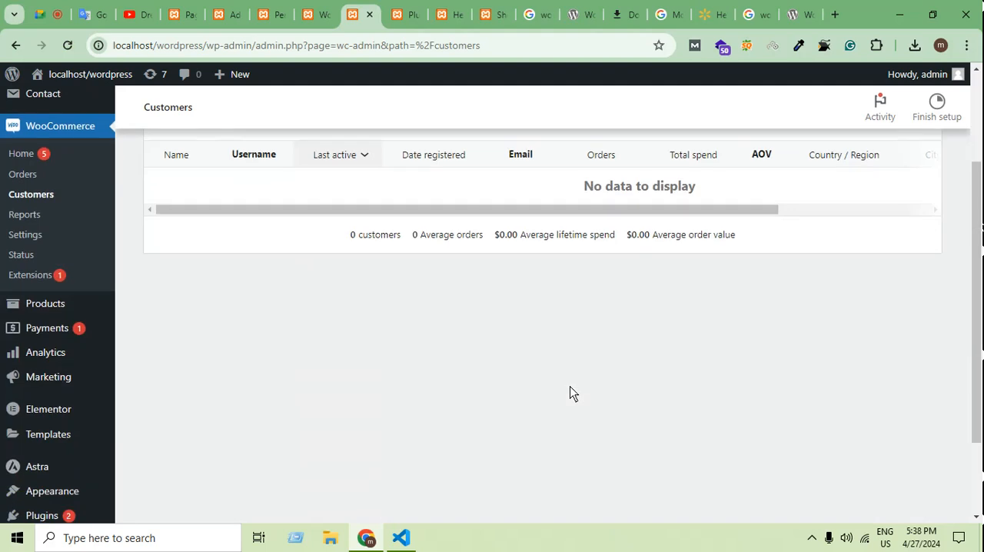
Open the WooCommerce extensions page on its Discover section.
left_click(44, 272)
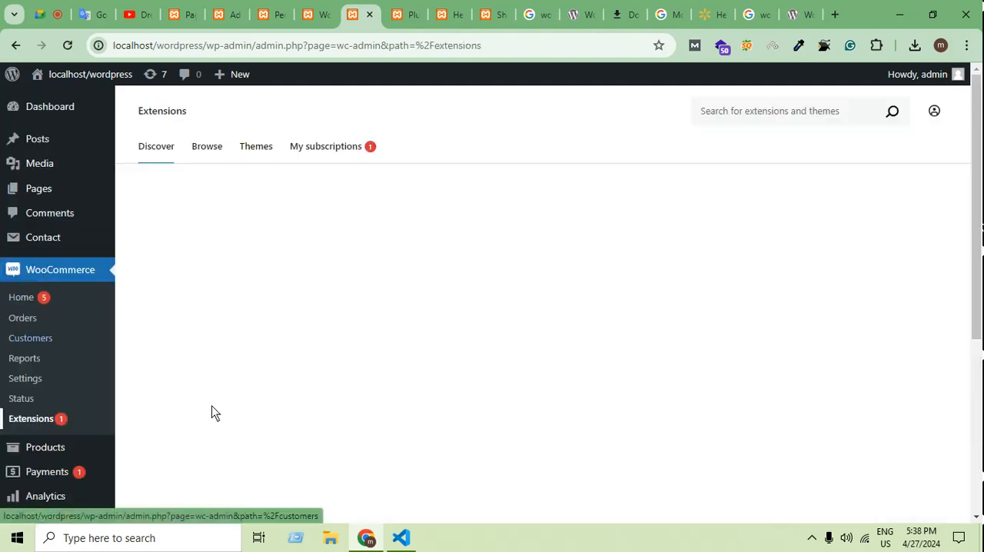
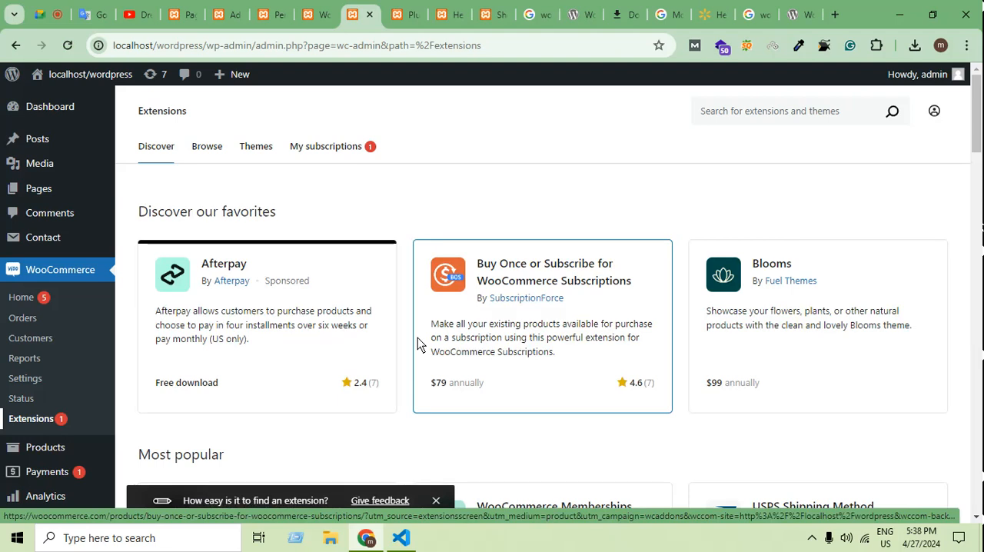
Browse the extensions on the Discover page, from the favourites and most popular items to marketing and payment extensions.
scroll(372, 429, "down", 8)
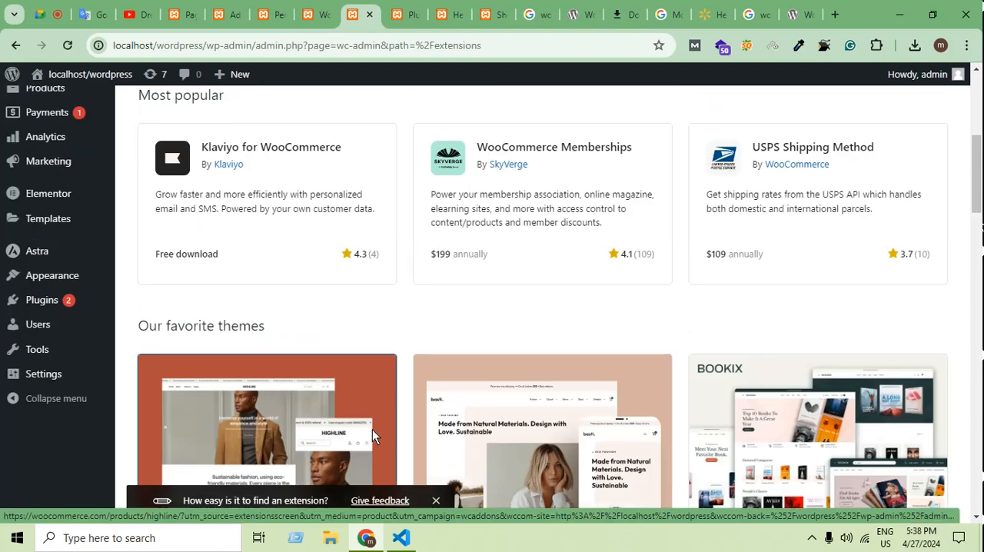
scroll(372, 429, "down", 15)
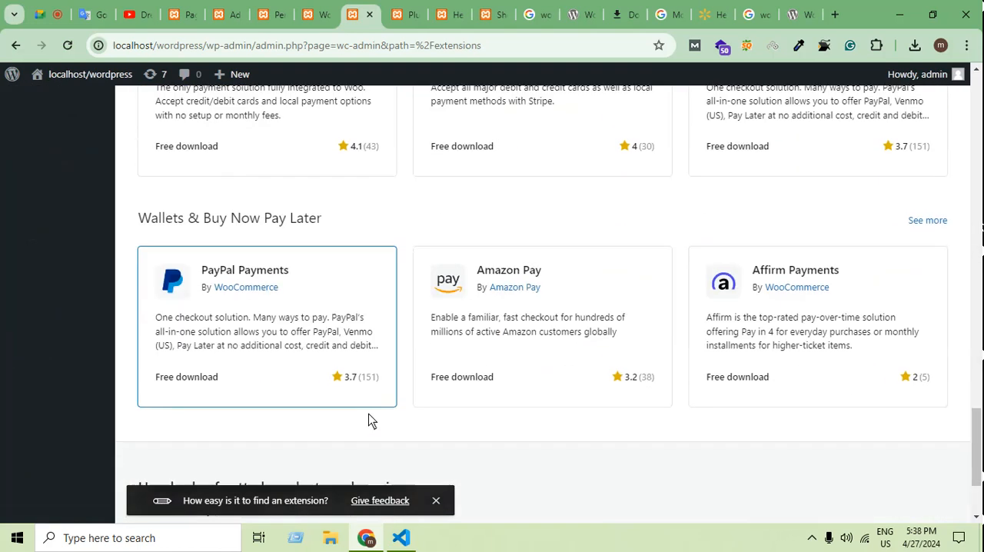
scroll(654, 269, "up", 20)
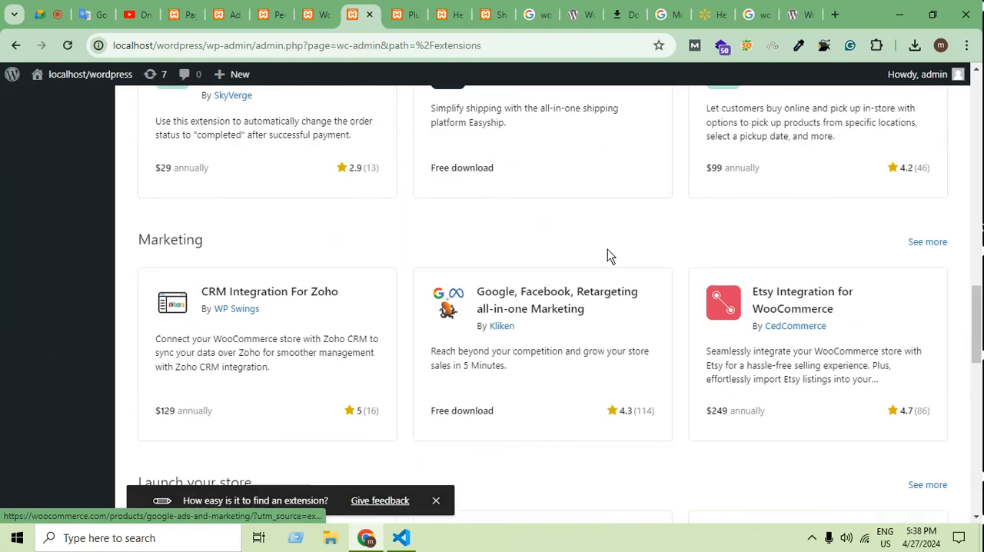
scroll(604, 207, "up", 1)
scroll(593, 223, "down", 2)
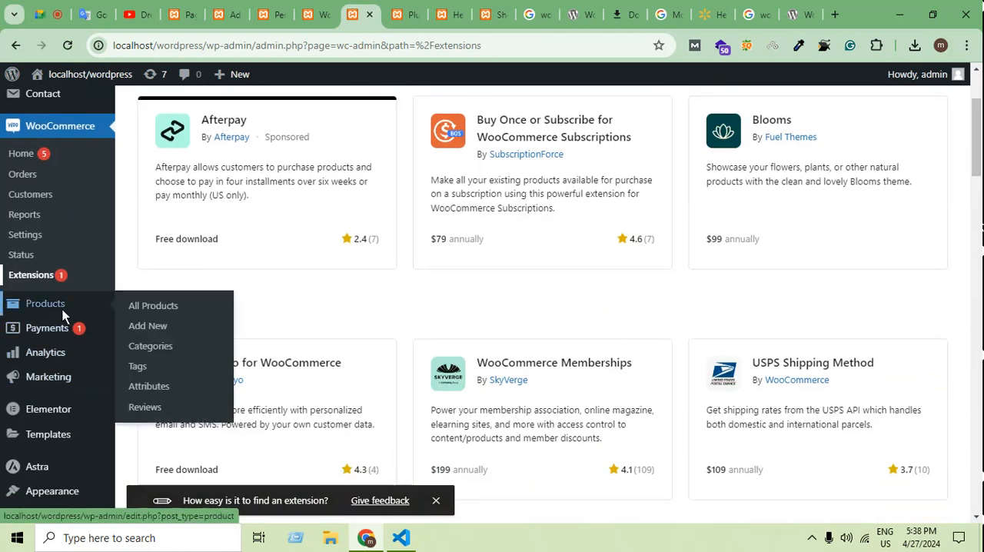
Open the form for adding a new WooCommerce product in a separate browser tab.
scroll(158, 384, "up", 2)
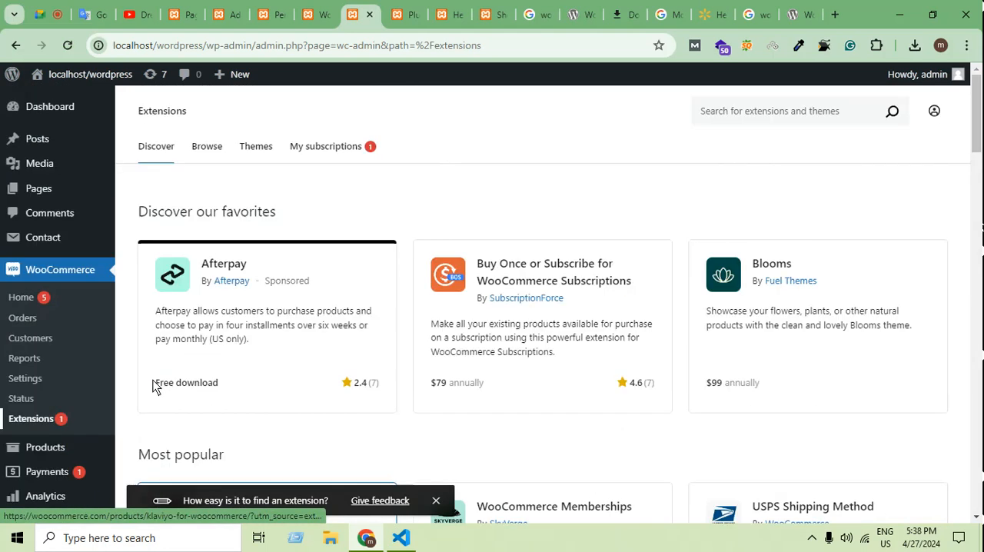
scroll(47, 429, "down", 2)
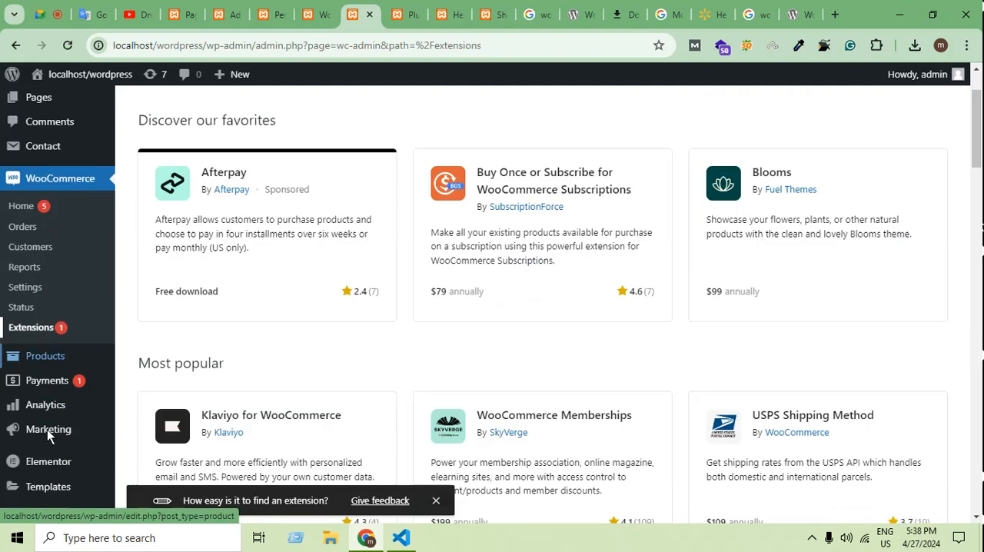
mouse_move(76, 304)
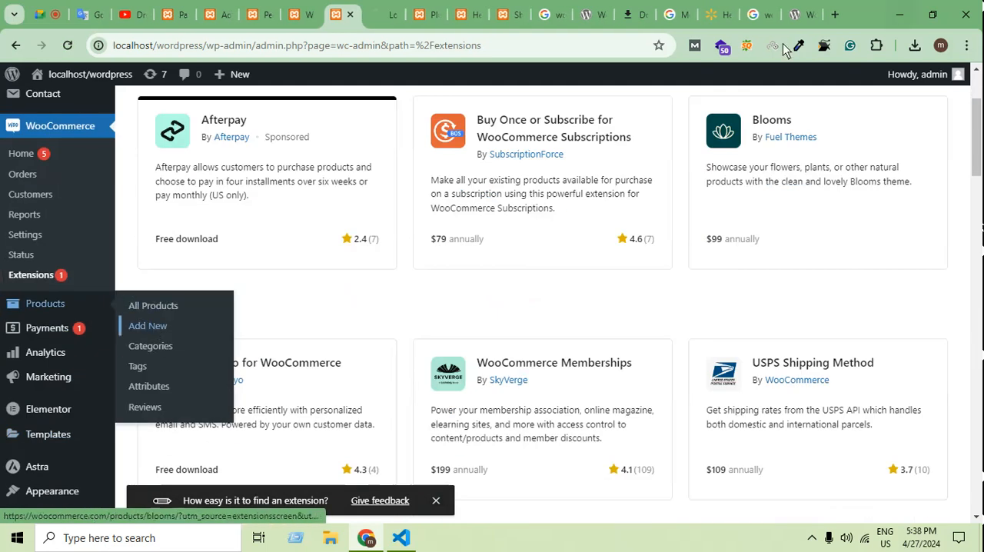
Close the browser tab with the WordPress.org WooCommerce plugin page and the Google search tab beside it.
left_click(800, 14)
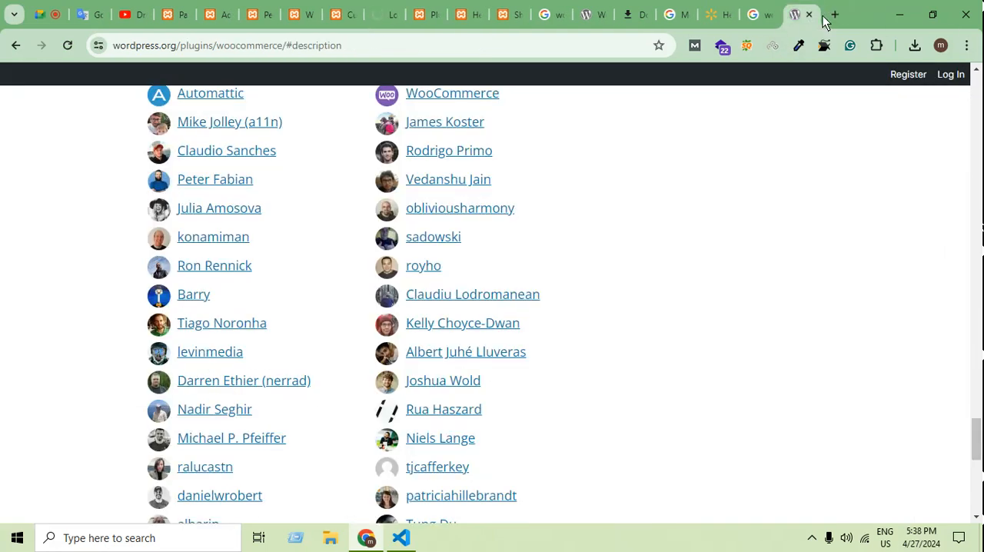
left_click(808, 13)
left_click(809, 14)
Open the black buckled canvas holster from the Walmart page's popular items in this category.
scroll(719, 329, "up", 4)
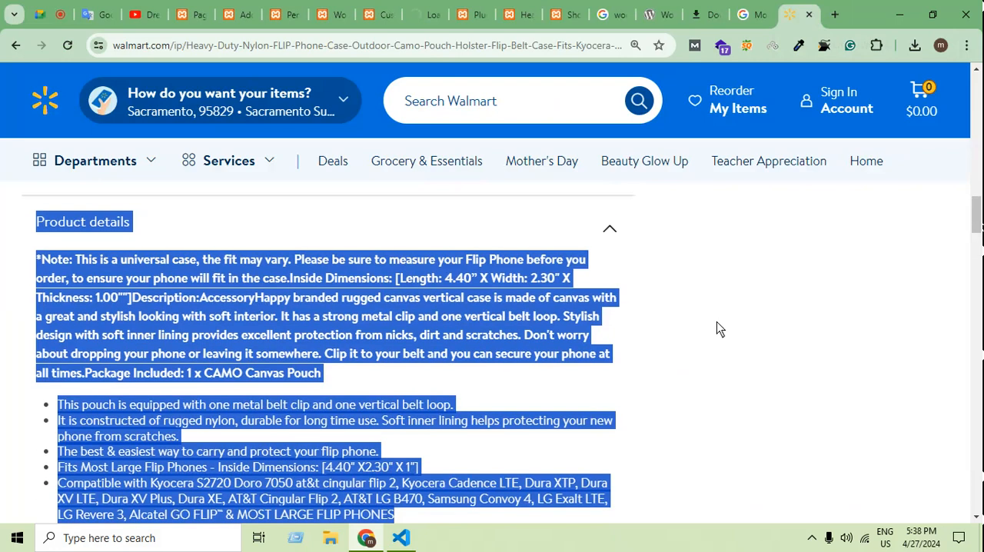
scroll(730, 342, "up", 5)
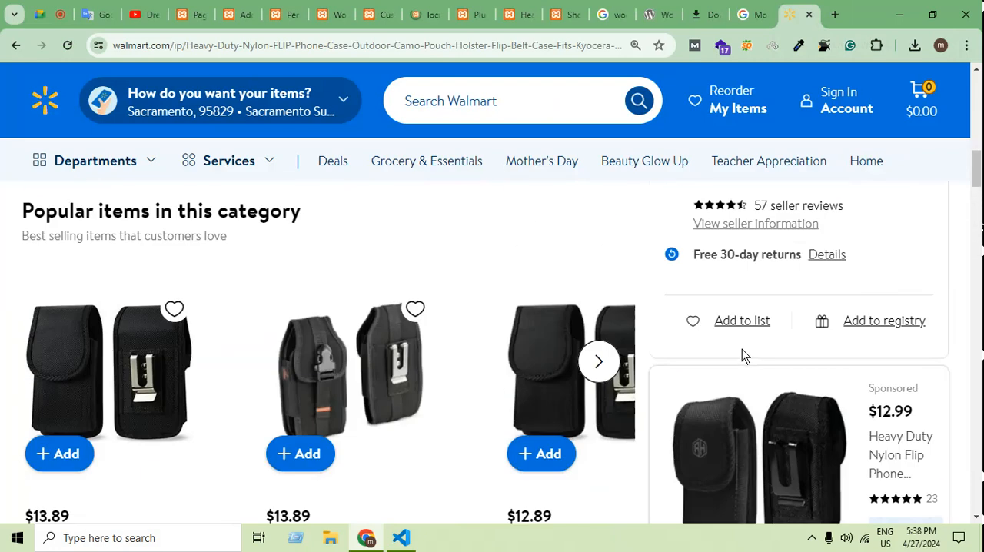
left_click(329, 383)
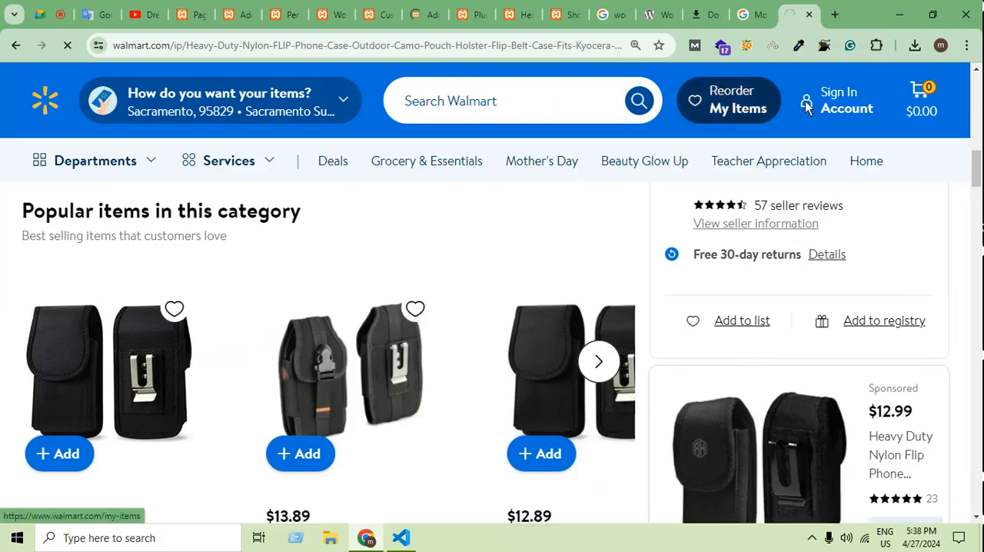
Copy the AGOZ case title from the Walmart listing into the new WooCommerce product's name.
scroll(908, 356, "down", 2)
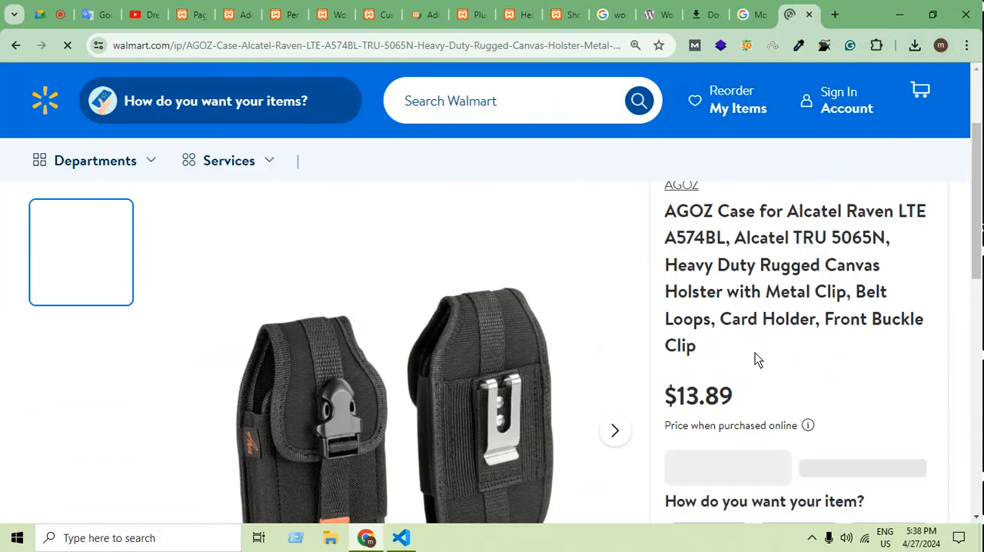
left_click_drag(669, 200, 692, 235)
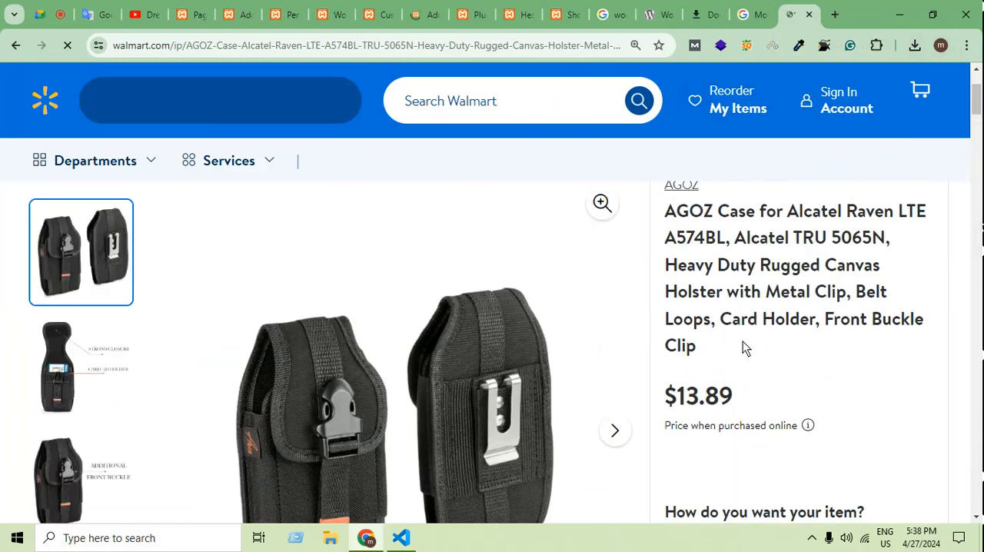
triple_click(682, 259)
key("ctrl+c")
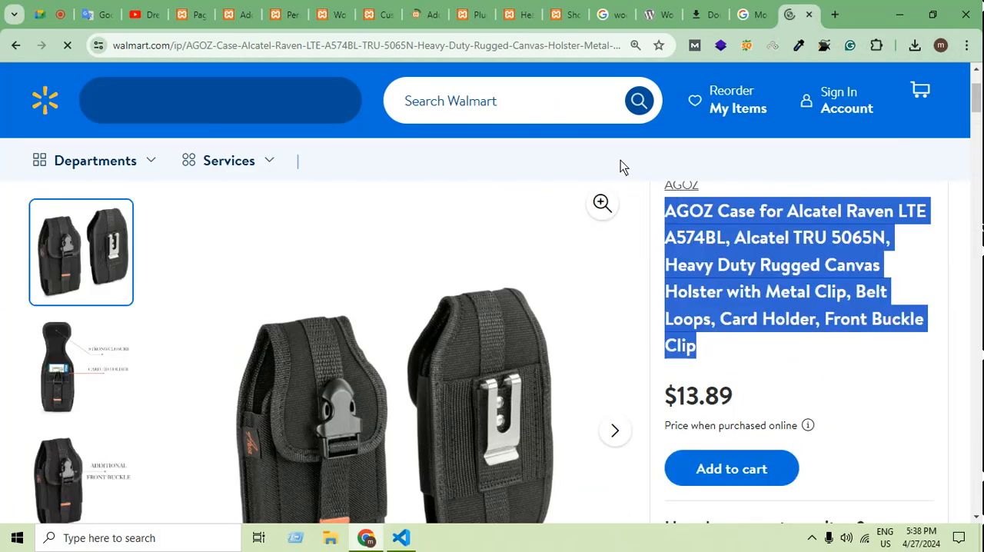
left_click(288, 12)
left_click(422, 14)
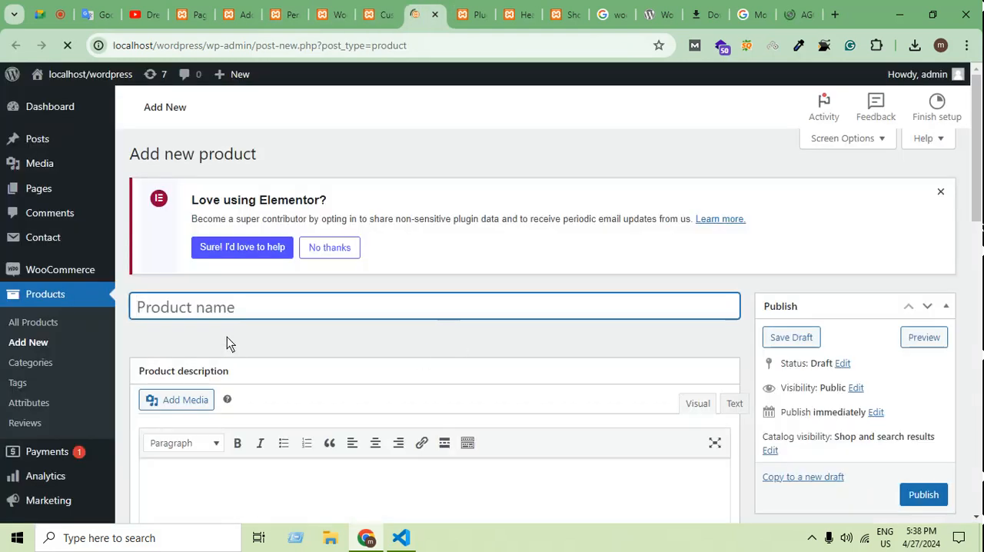
key("ctrl+v")
Paste the copied AGOZ case title into the product description.
scroll(327, 356, "down", 3)
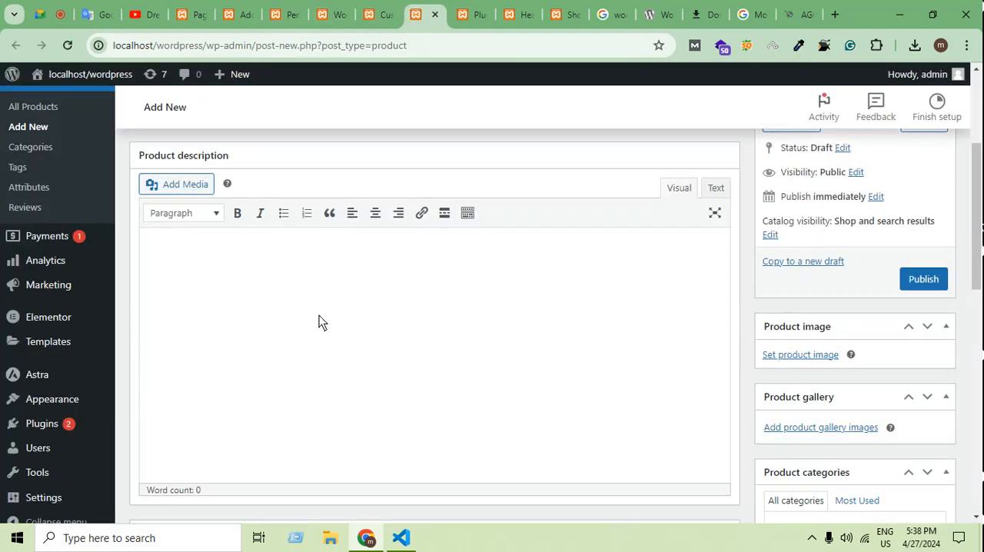
key("ctrl+v")
scroll(497, 377, "down", 5)
scroll(530, 356, "up", 5)
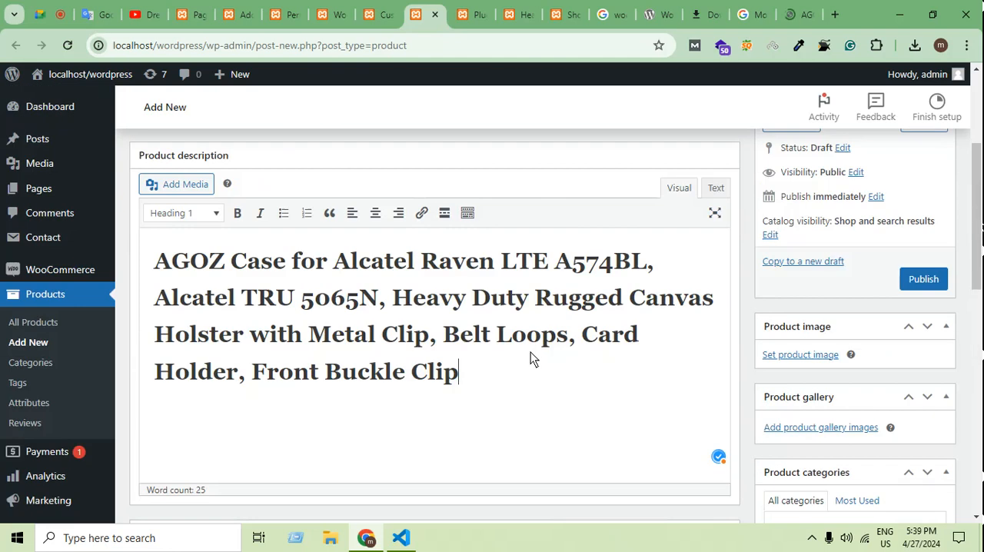
Copy the first two product details paragraphs from the Walmart AGOZ listing and return to the new product form.
left_click(816, 7)
scroll(760, 311, "down", 10)
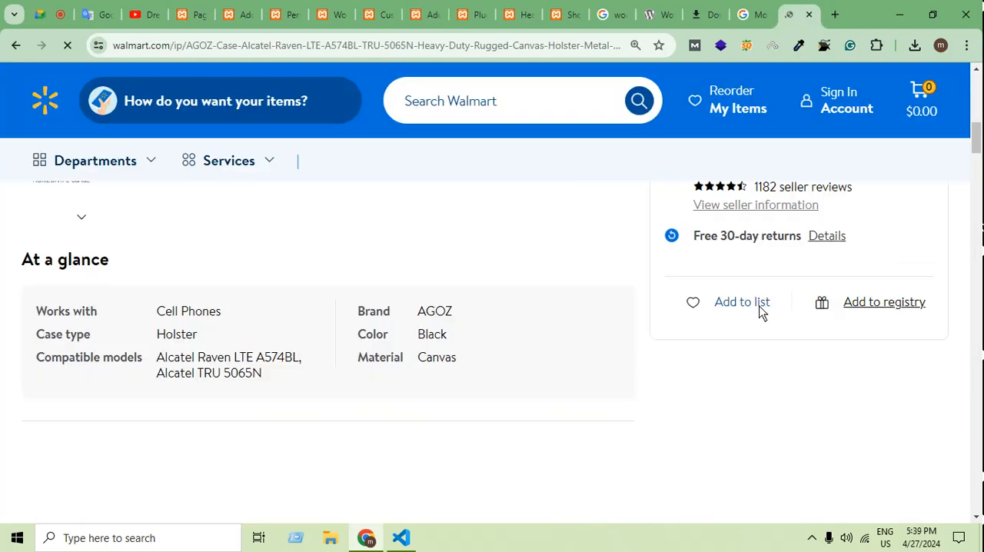
scroll(760, 311, "down", 15)
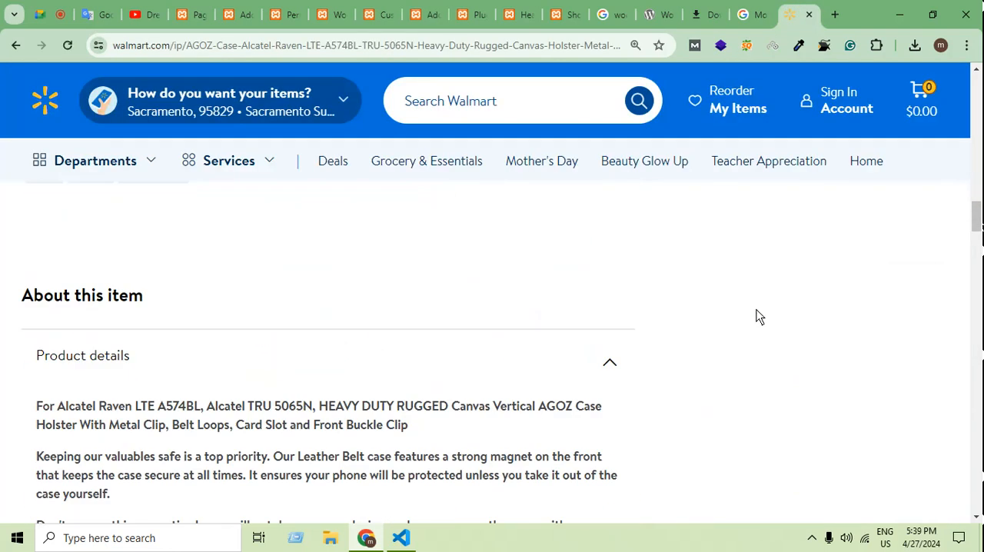
scroll(146, 446, "up", 2)
left_click_drag(131, 433, 133, 310)
key("ctrl+c")
left_click(337, 15)
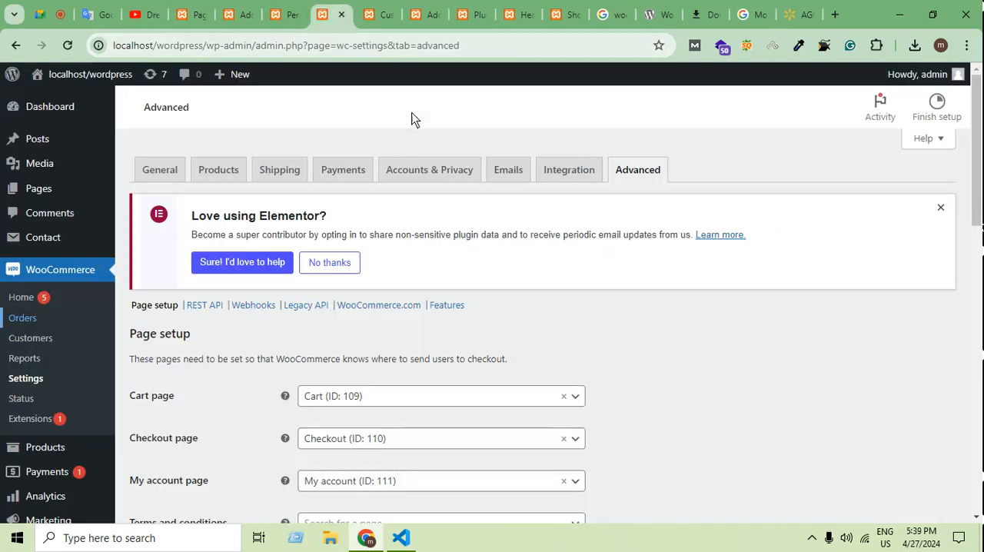
left_click(282, 14)
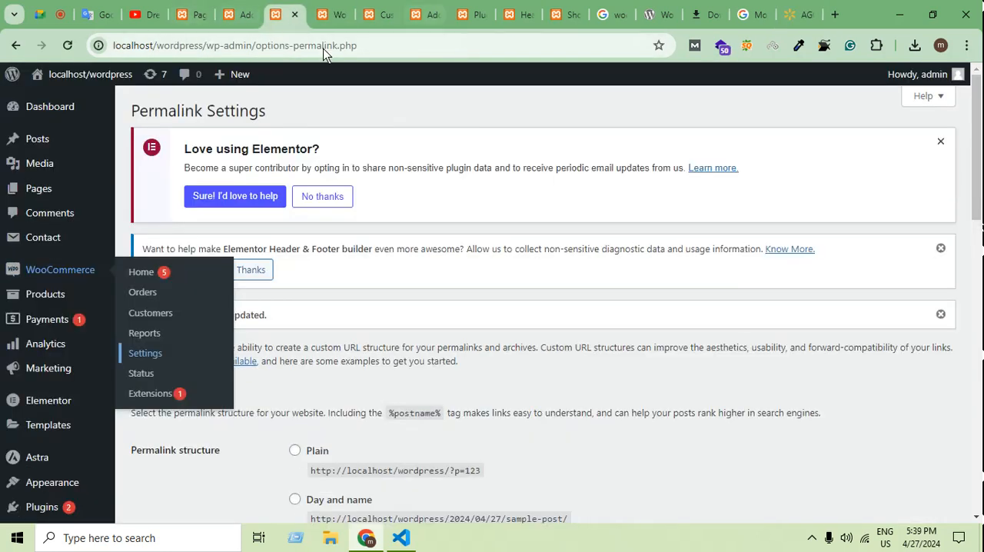
left_click(250, 8)
left_click(384, 13)
left_click(428, 15)
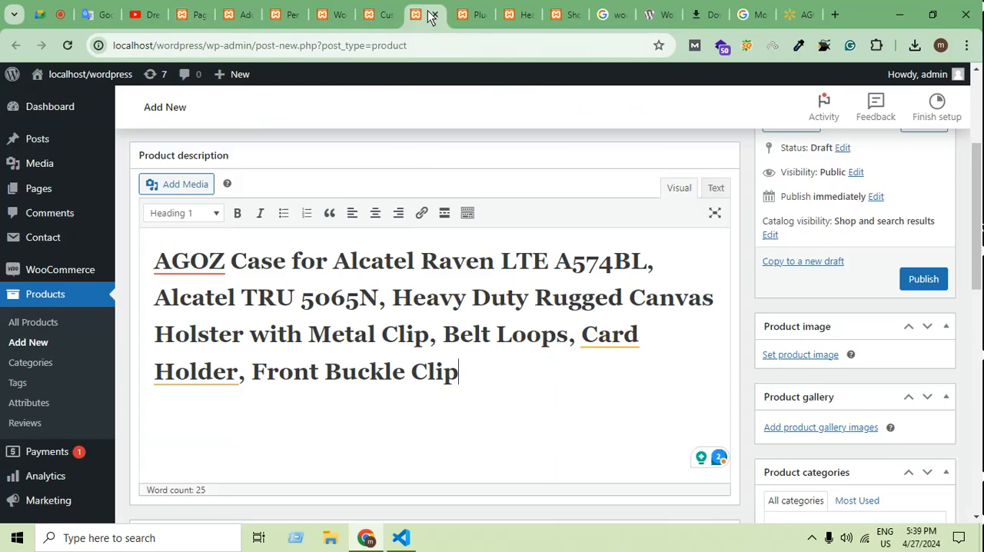
Set the product's regular price to 20 and its sale price to 17 dollars.
scroll(513, 354, "down", 6)
scroll(509, 356, "up", 2)
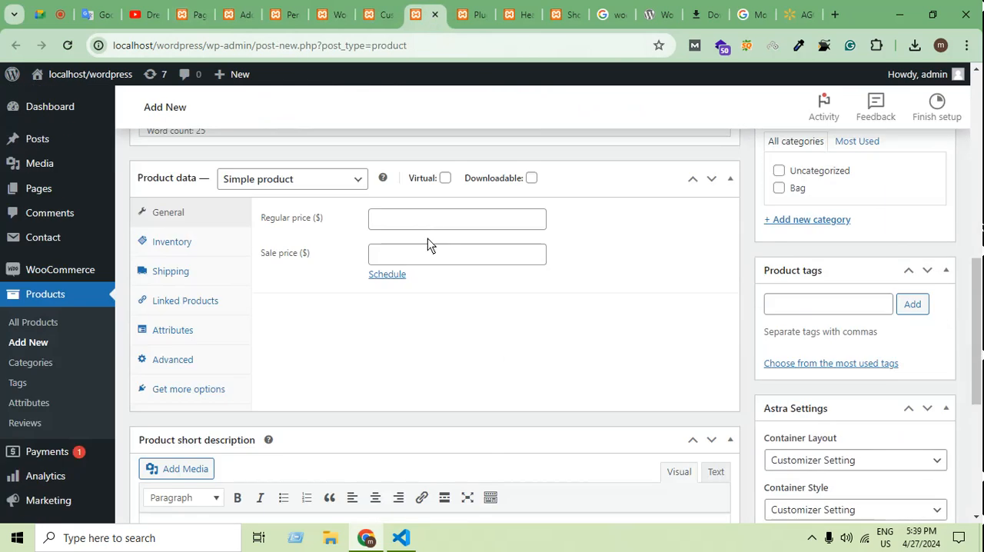
left_click(425, 221)
type("20")
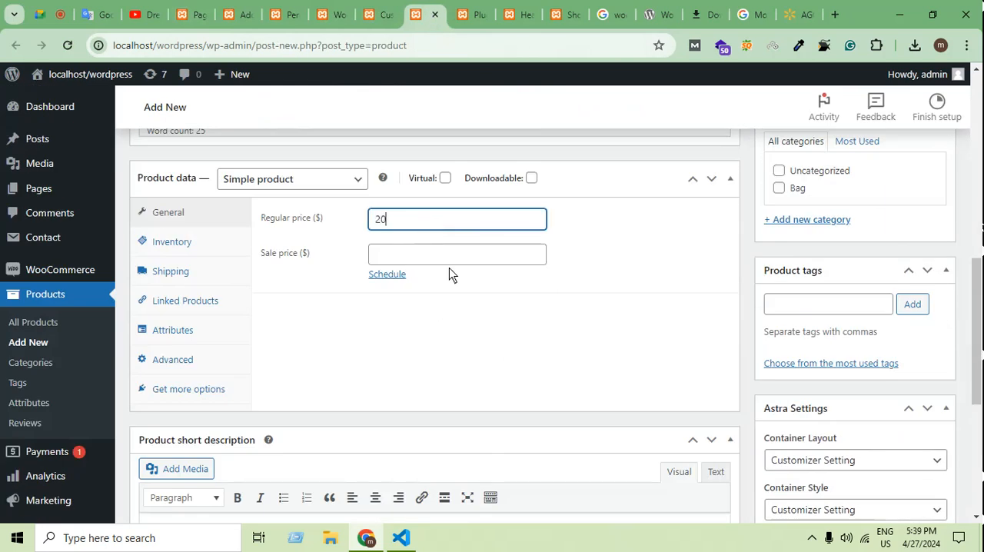
left_click(442, 259)
type("17")
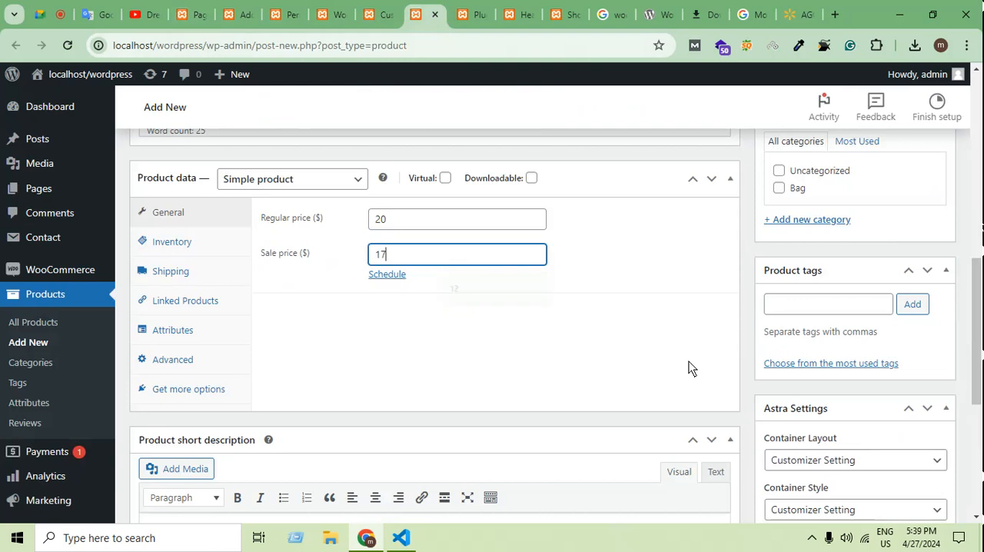
Paste the copied product details paragraphs into the product short description.
scroll(661, 385, "down", 4)
key("ctrl+v")
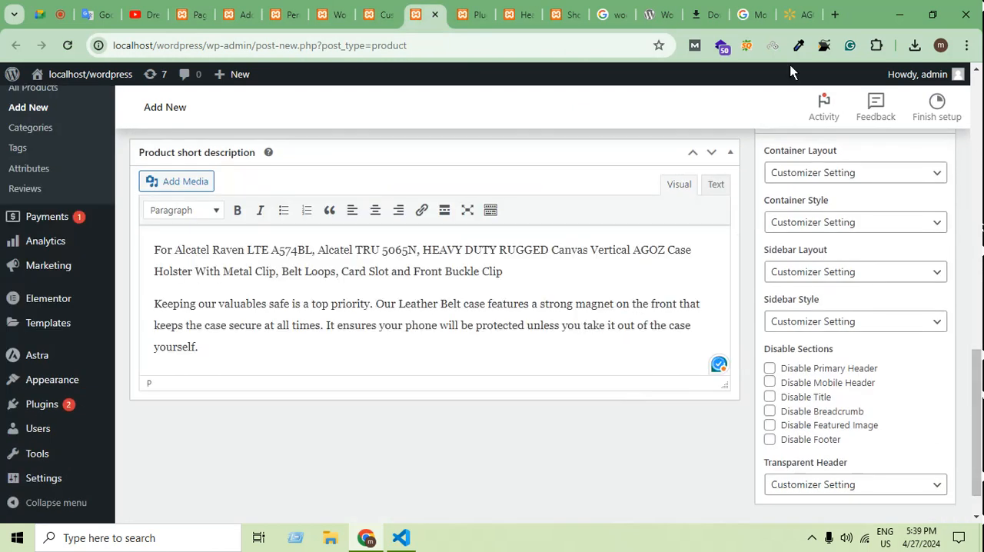
Capture the main photo of the black holster on the Walmart listing with the Snipping Tool.
left_click(799, 14)
scroll(696, 323, "up", 15)
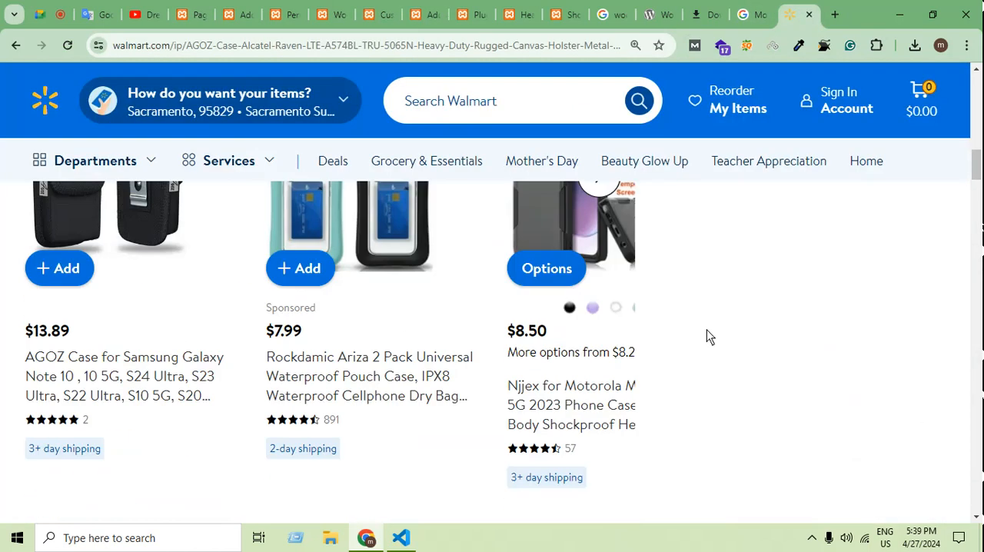
scroll(698, 369, "down", 3)
scroll(699, 358, "down", 2)
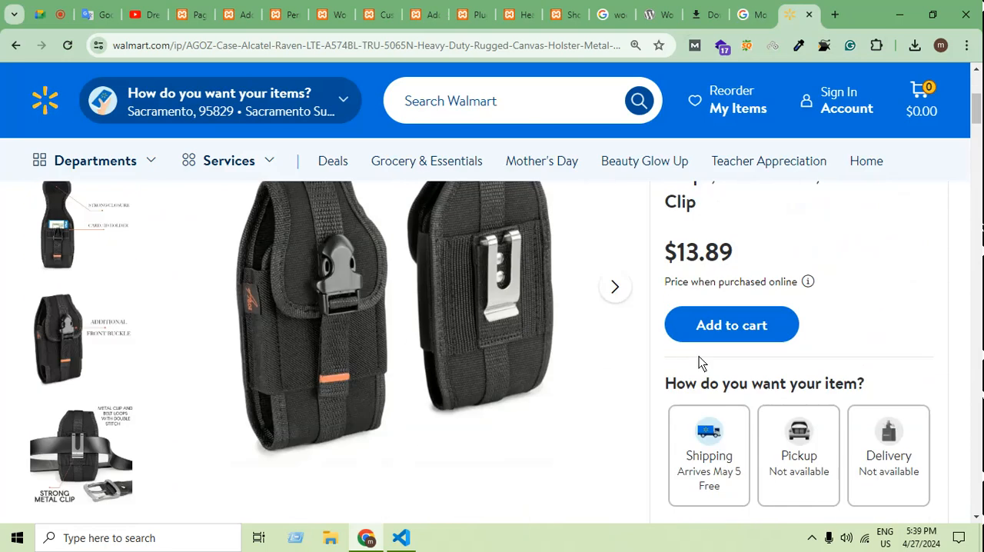
scroll(363, 515, "up", 2)
left_click(116, 538)
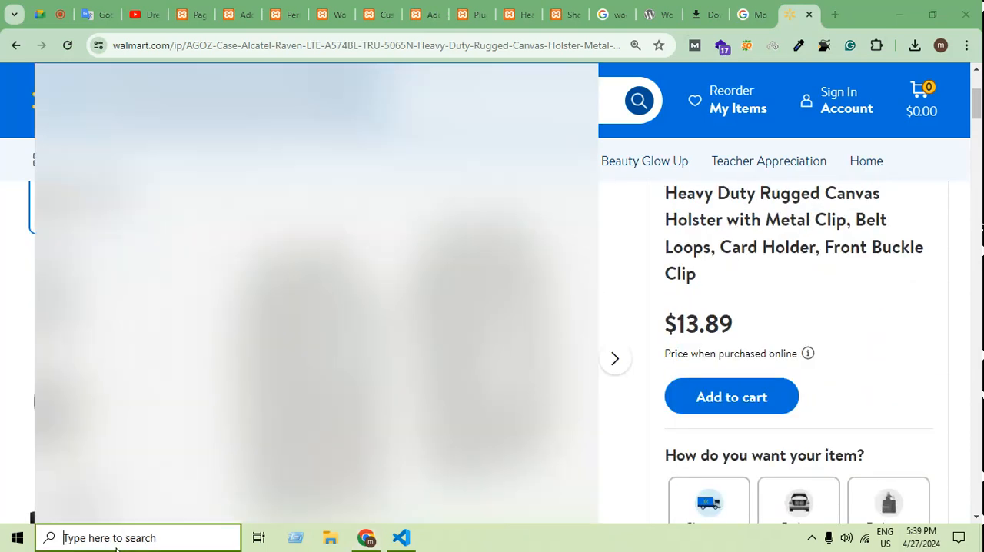
type("snip")
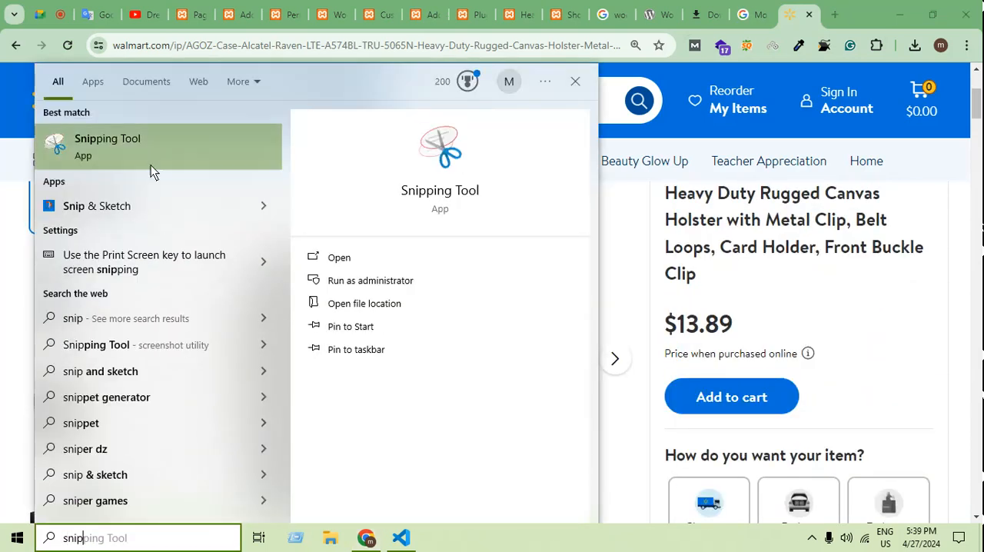
left_click(151, 154)
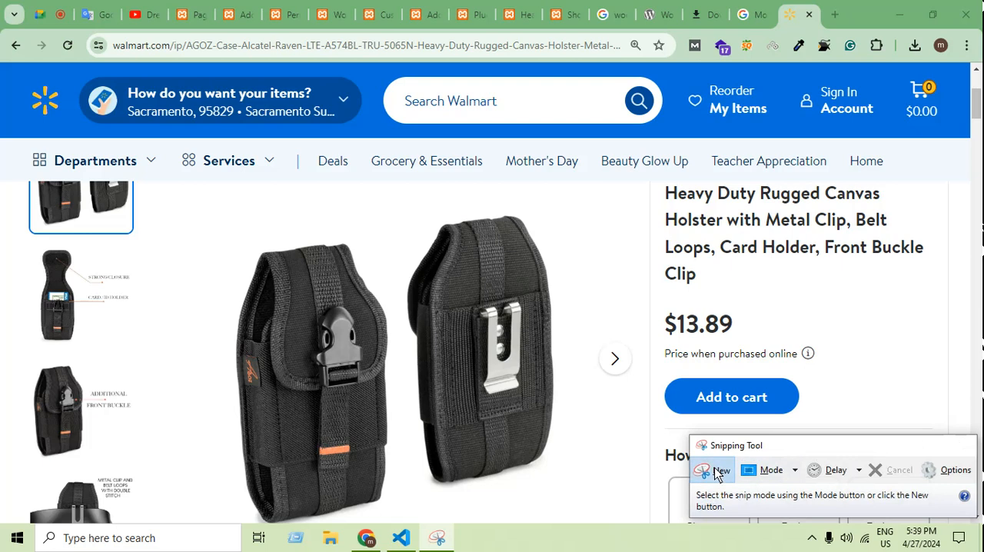
left_click(715, 469)
left_click_drag(208, 200, 574, 529)
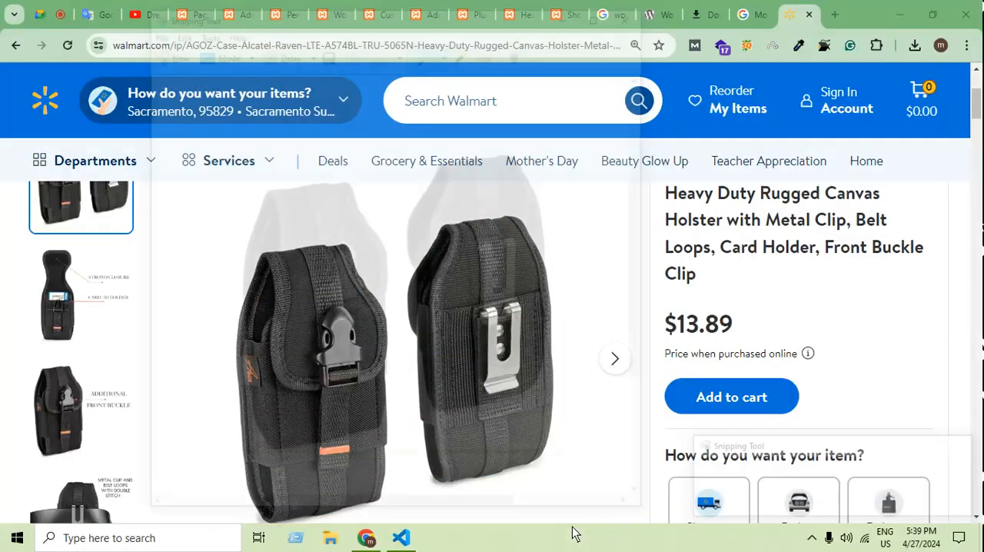
Save the holster snip to the Desktop as Capture2.PNG and close the Snipping Tool.
left_click(152, 29)
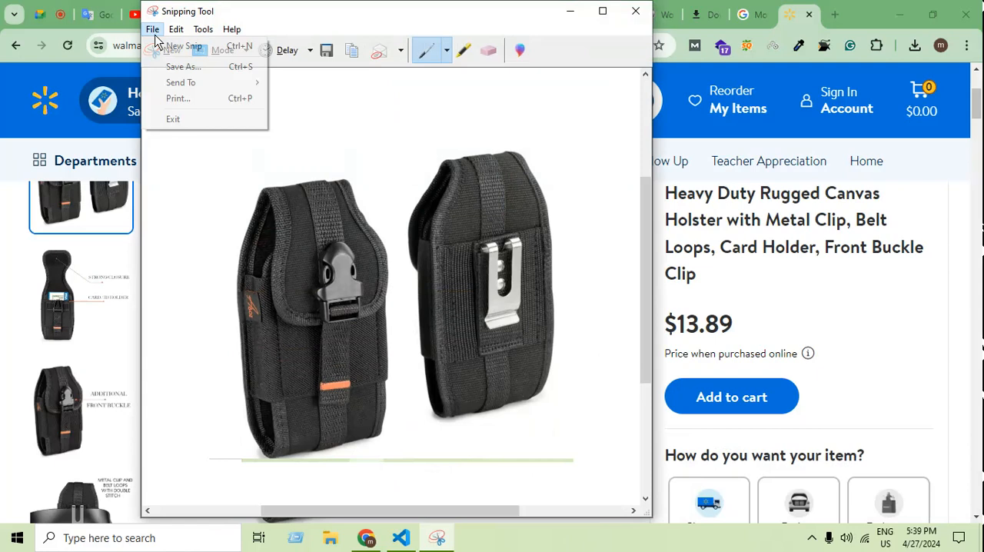
left_click(188, 66)
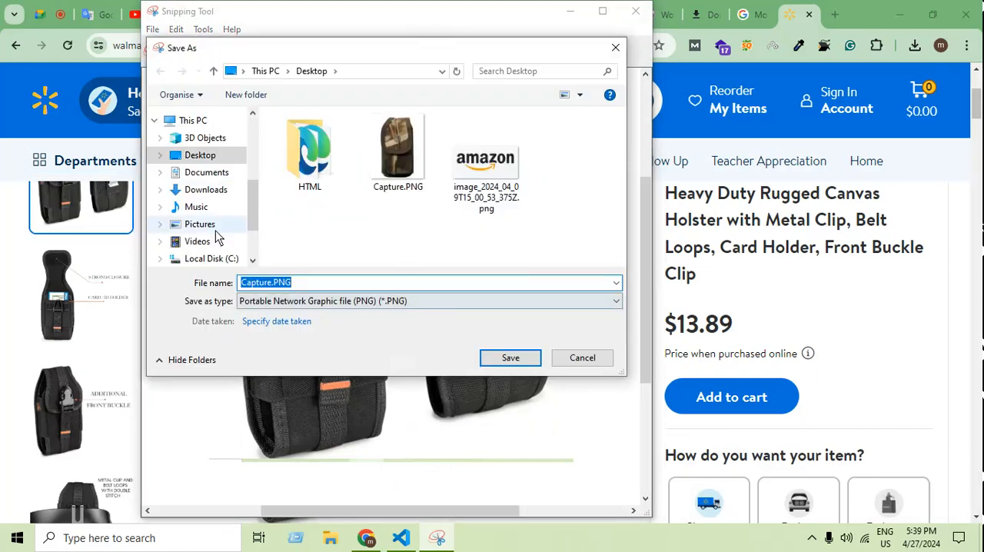
left_click(275, 283)
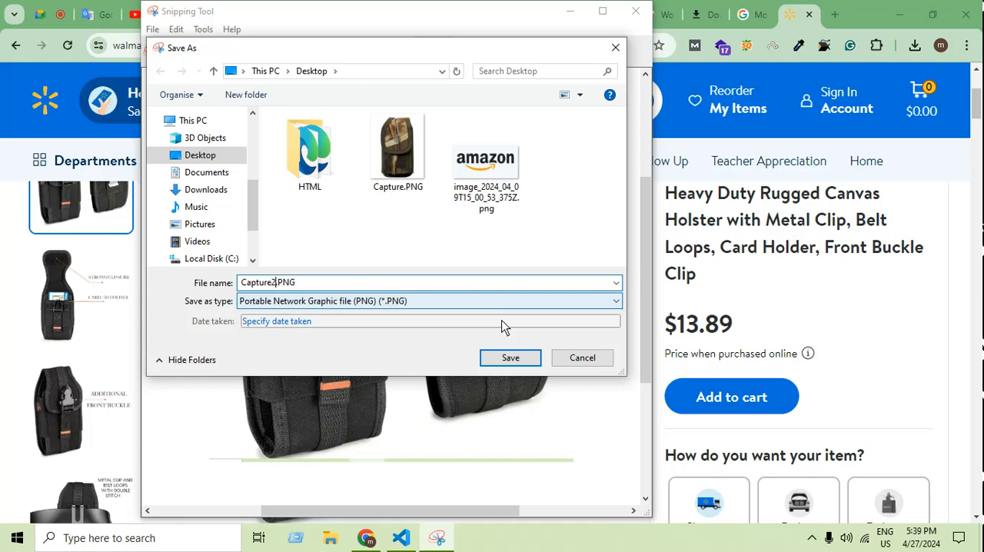
left_click(496, 360)
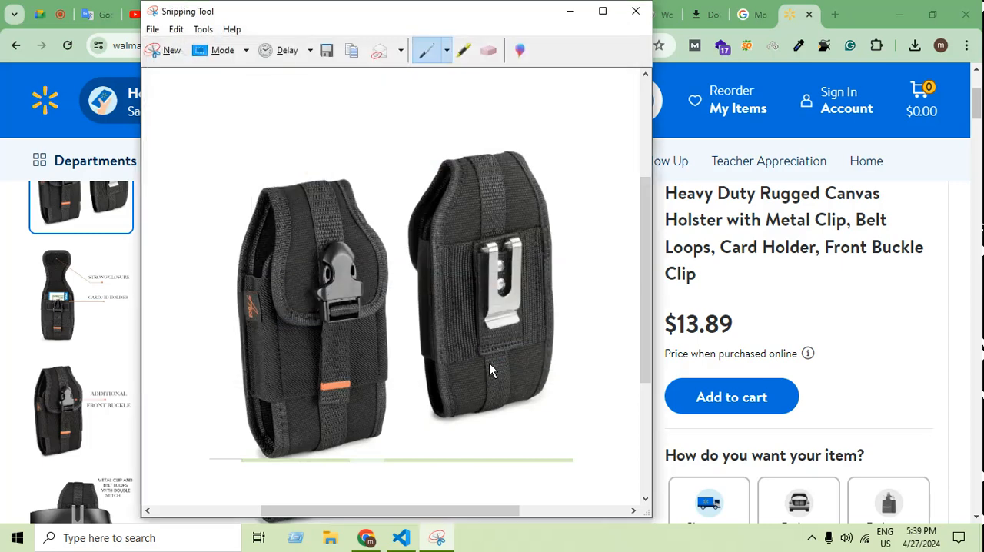
left_click(636, 8)
Return to the new product form for the AGOZ case in the WordPress admin.
left_click(240, 15)
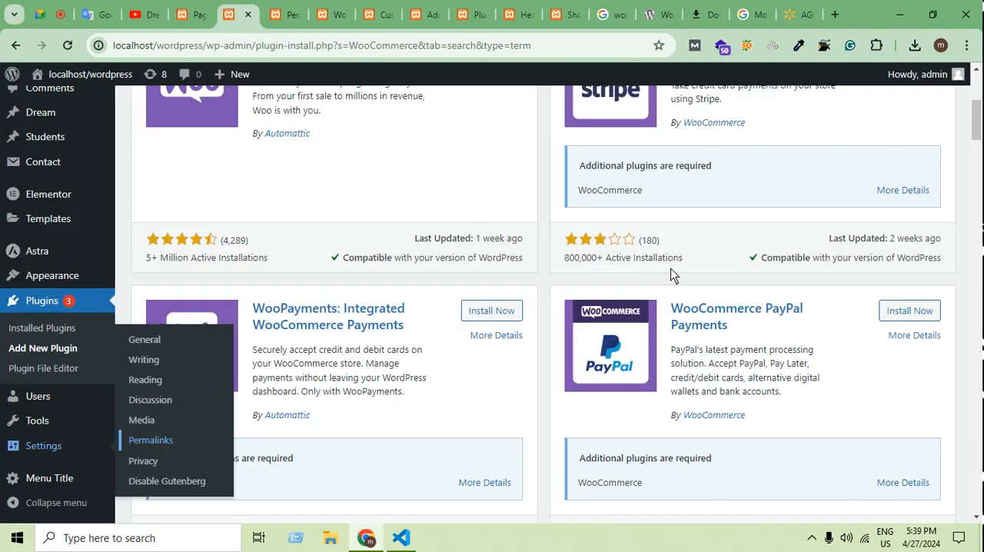
left_click(290, 15)
left_click(327, 15)
left_click(373, 15)
left_click(439, 17)
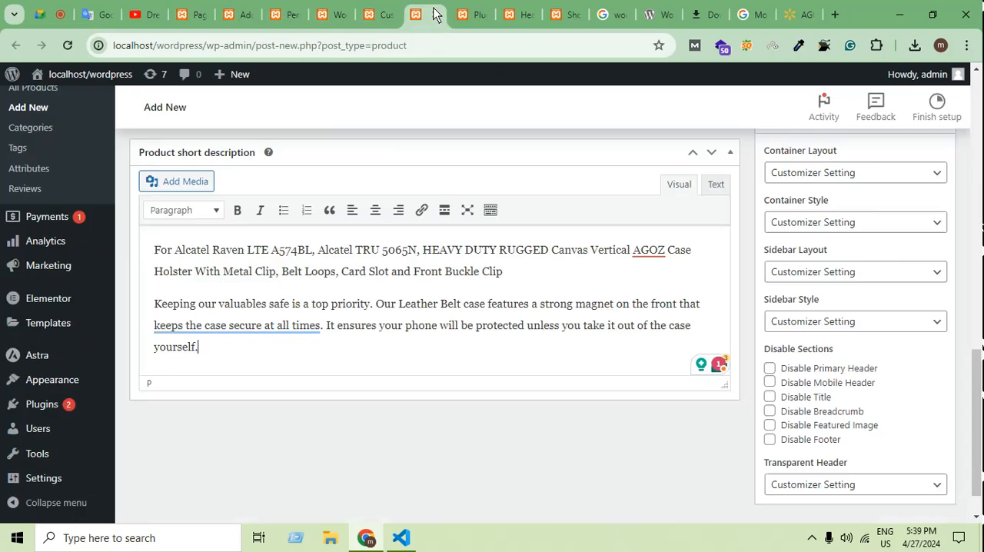
Assign the new product to the Bag category and add the product tag Bags.
scroll(905, 341, "up", 10)
scroll(953, 253, "up", 3)
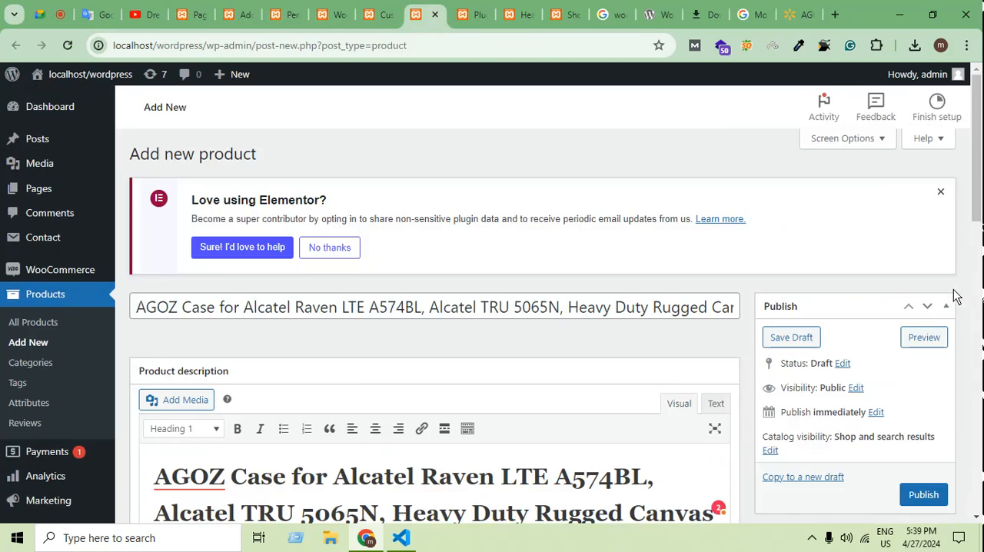
scroll(914, 307, "down", 6)
scroll(856, 325, "up", 6)
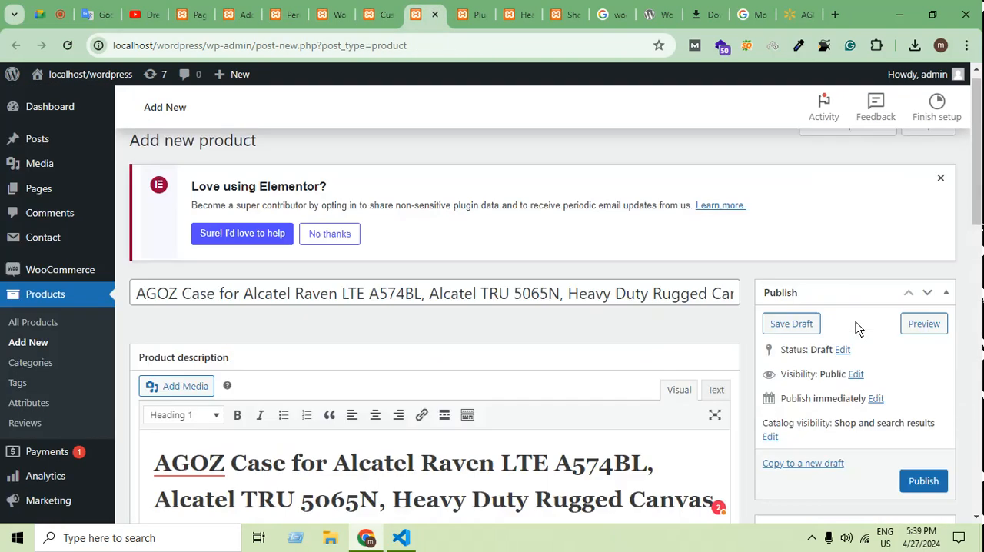
scroll(874, 340, "down", 9)
scroll(920, 359, "down", 2)
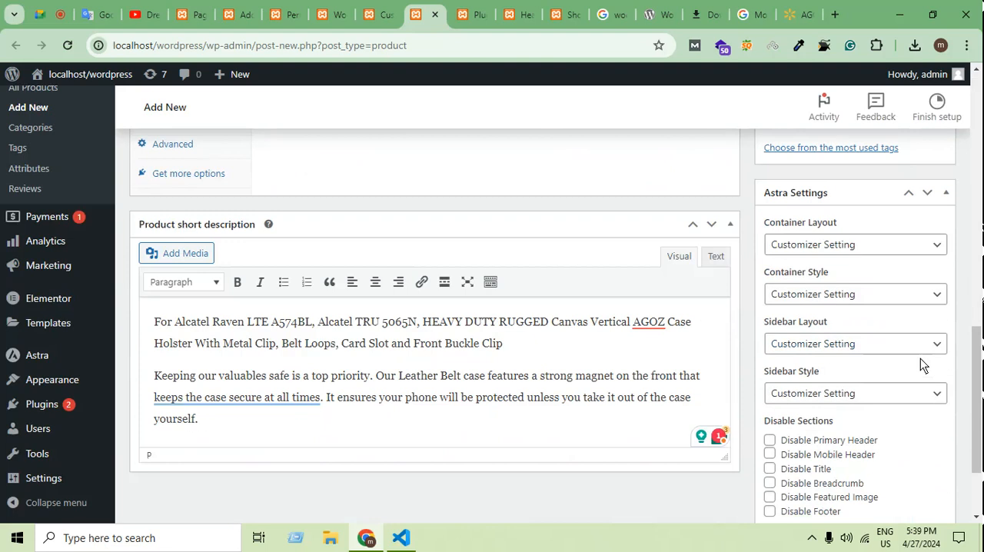
scroll(920, 358, "up", 3)
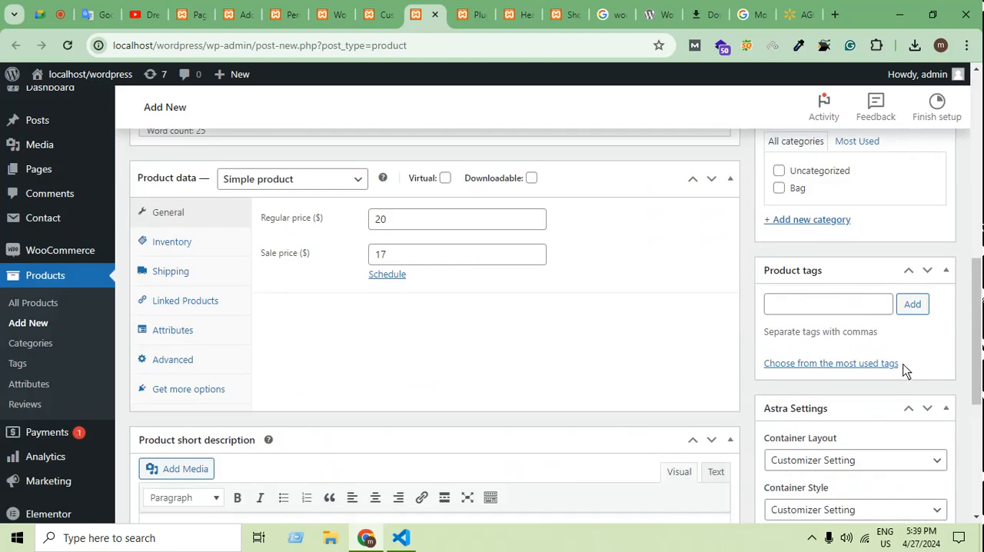
scroll(905, 364, "up", 1)
left_click(778, 260)
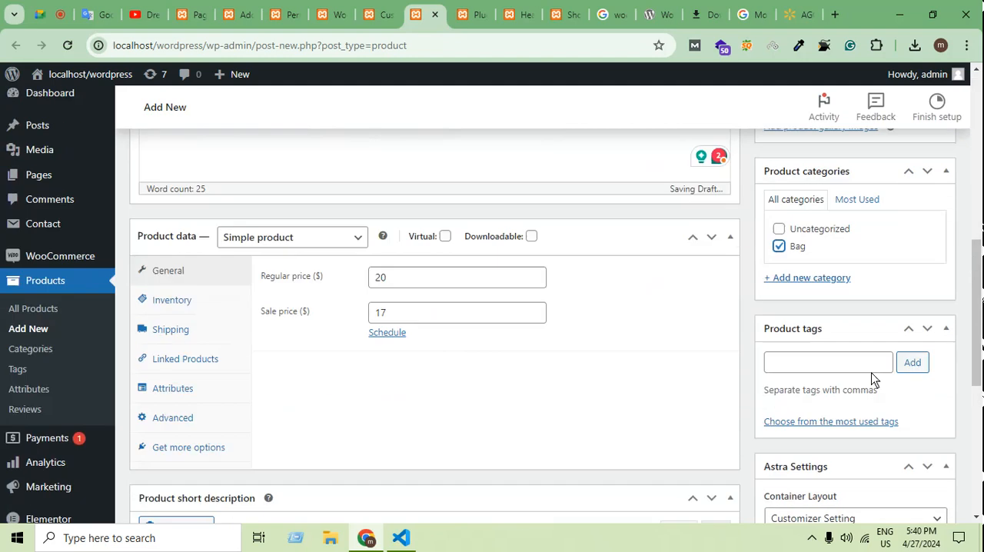
left_click(821, 377)
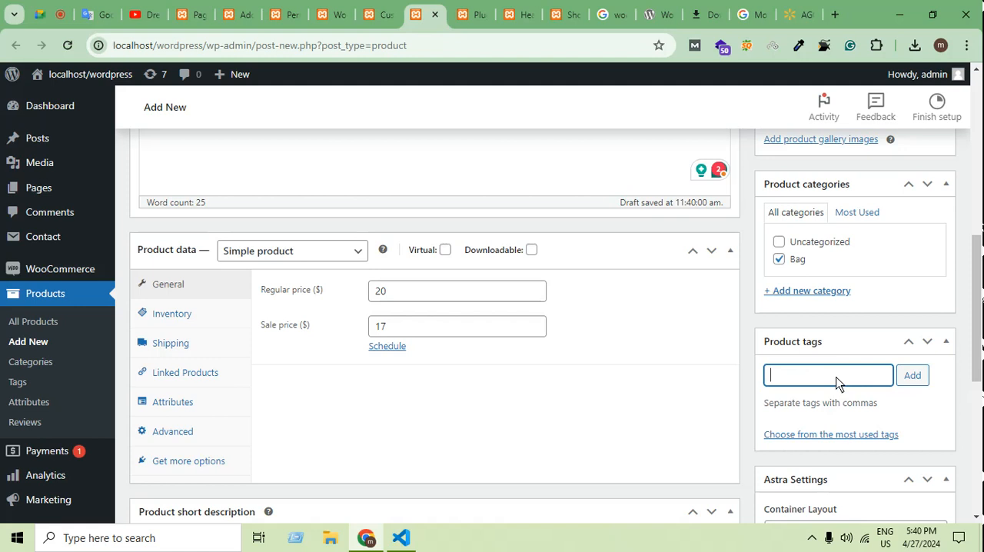
key("Return")
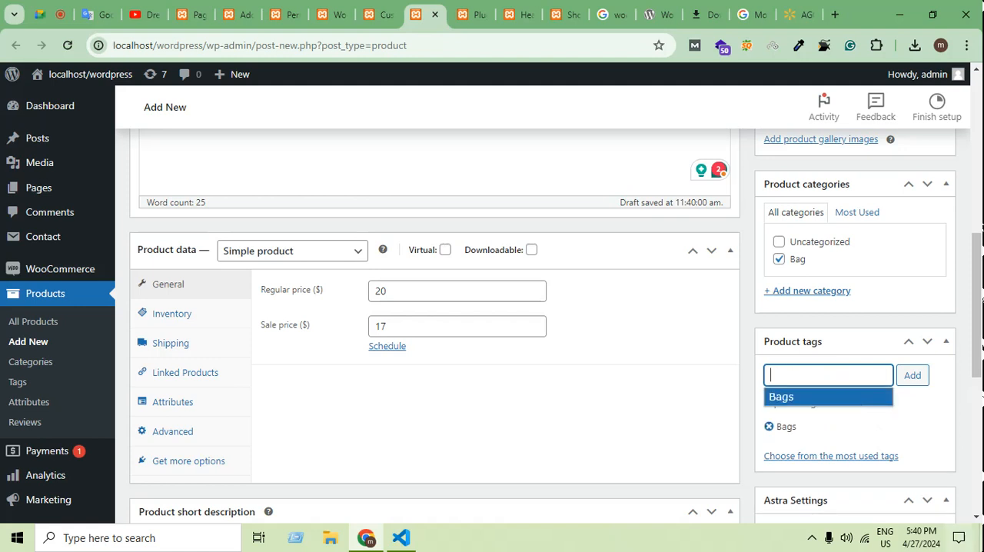
Upload Capture2.PNG from the Desktop to the media library for use as the product image.
scroll(773, 442, "down", 2)
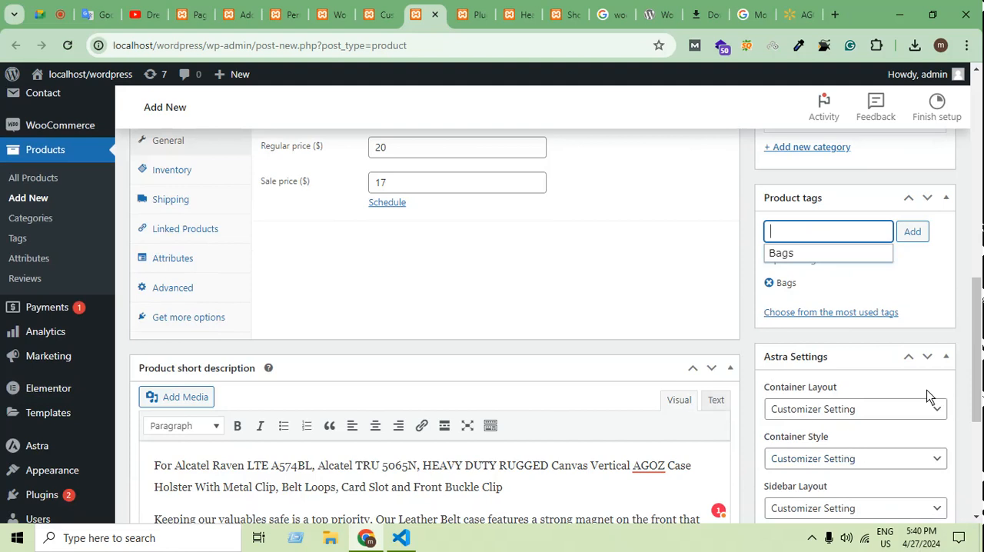
scroll(928, 396, "up", 5)
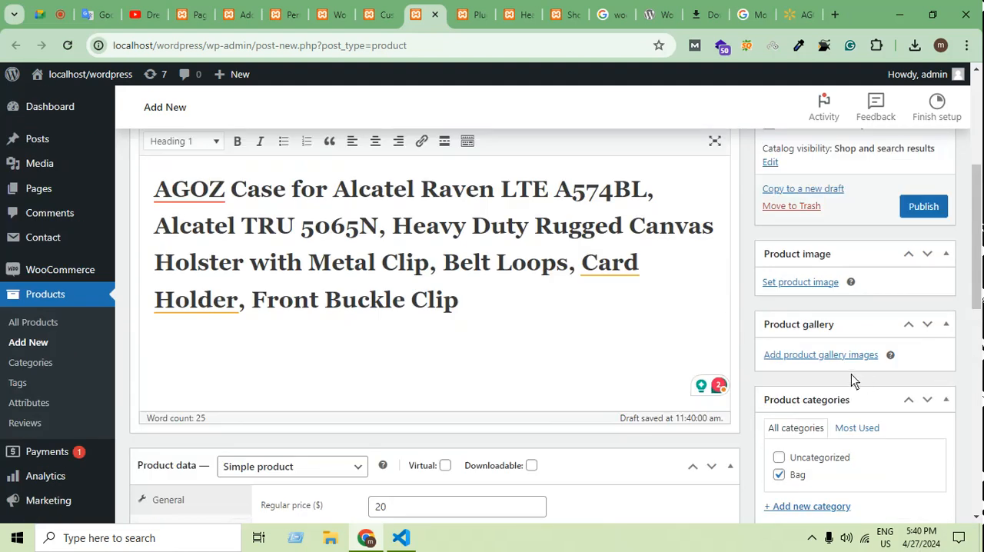
left_click(805, 282)
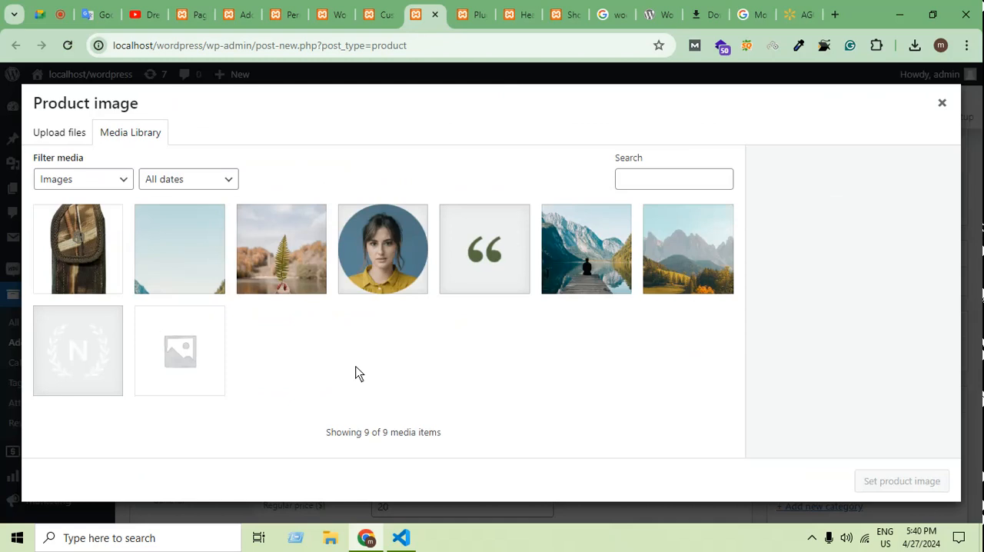
left_click(59, 135)
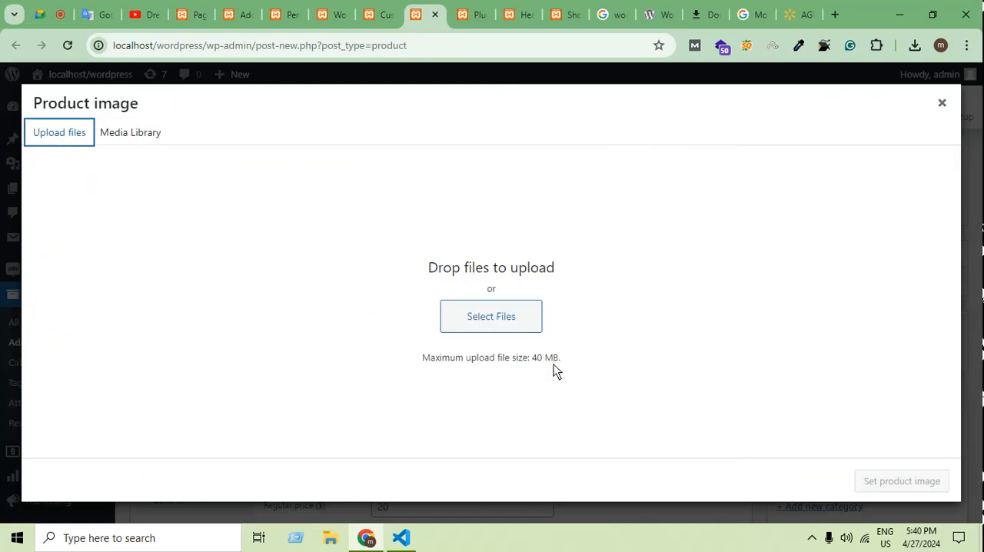
left_click(519, 322)
left_click(425, 166)
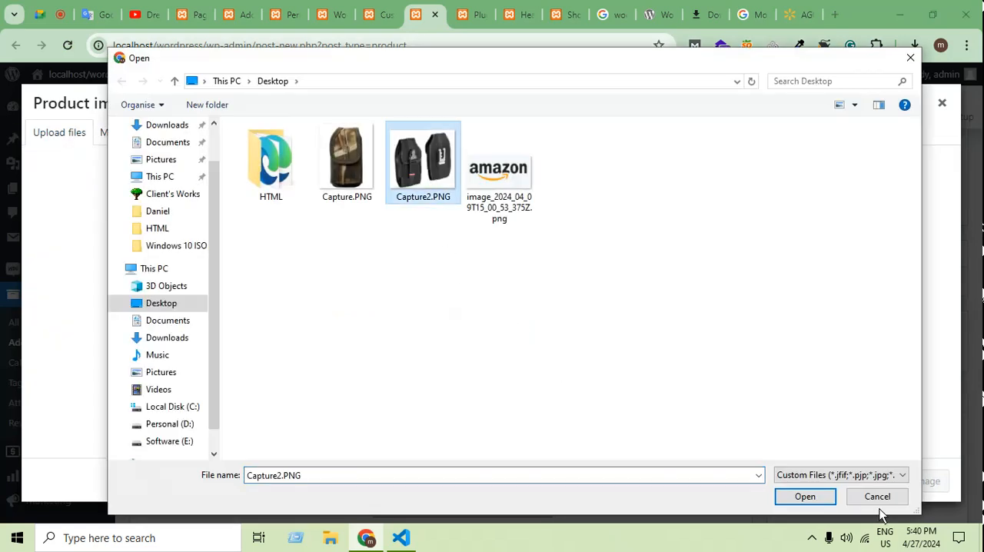
left_click(805, 495)
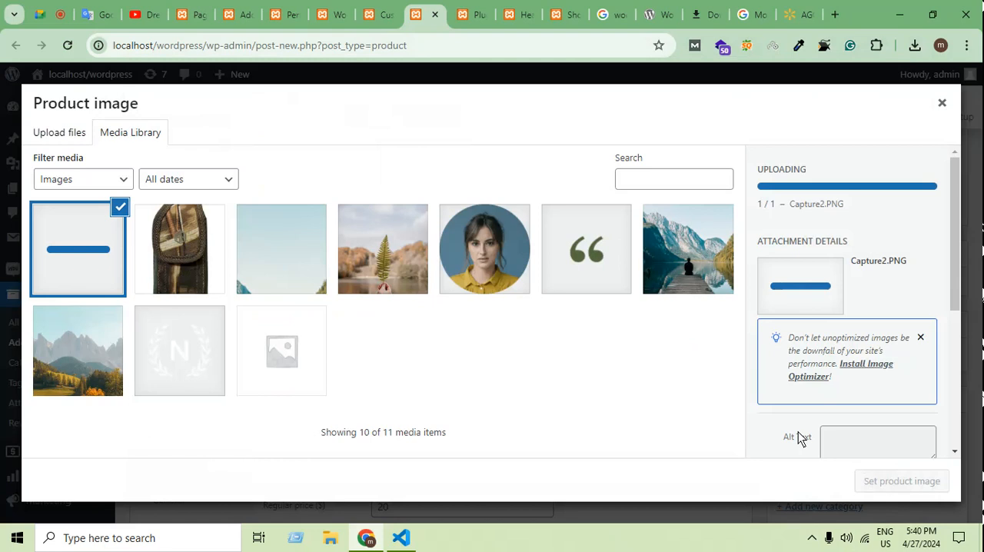
Set the uploaded image's alt text to Bags and try to assign it as the product image.
left_click(850, 395)
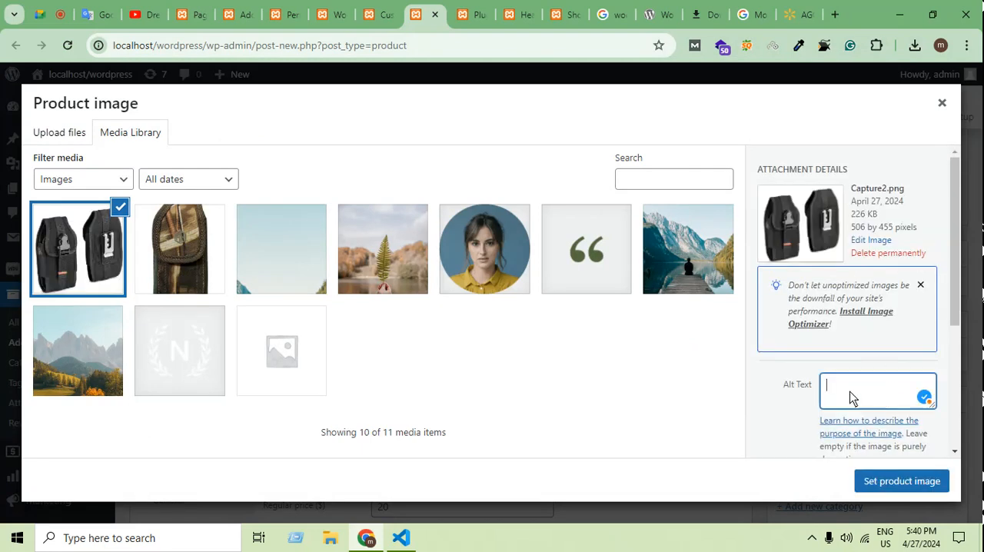
type("Bags")
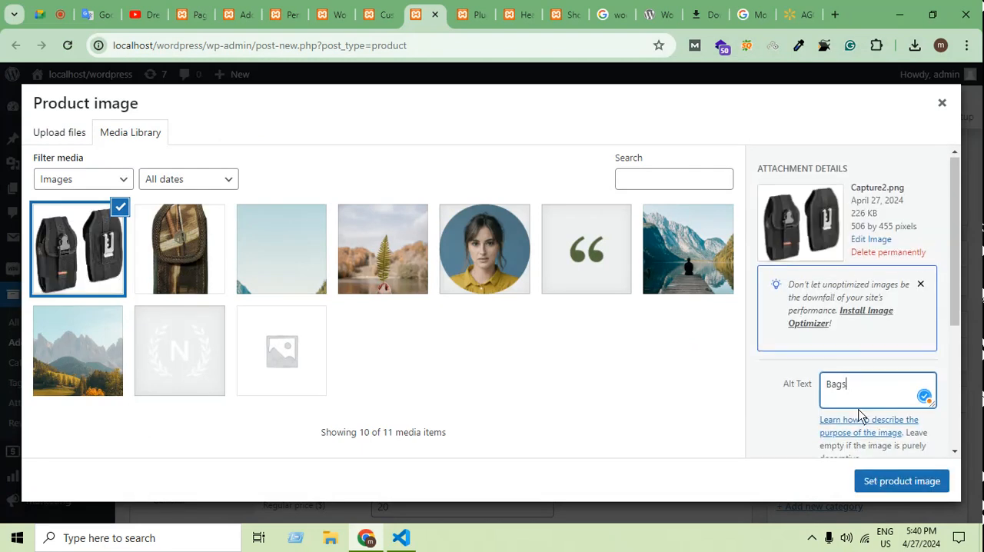
scroll(858, 415, "down", 2)
left_click(915, 481)
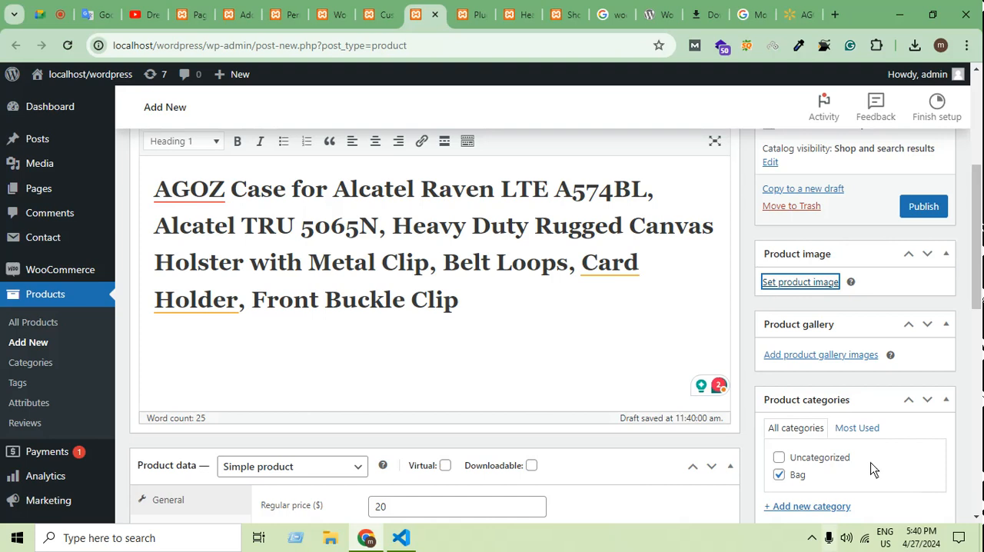
Publish the AGOZ product and check its listing on the reloaded Shop page.
left_click(923, 215)
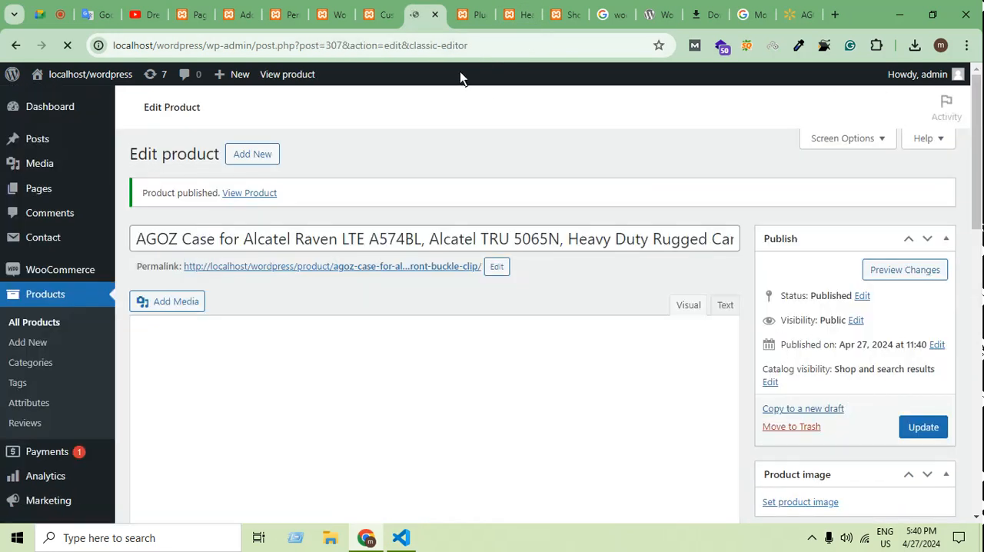
left_click(466, 15)
left_click(513, 14)
scroll(554, 307, "up", 3)
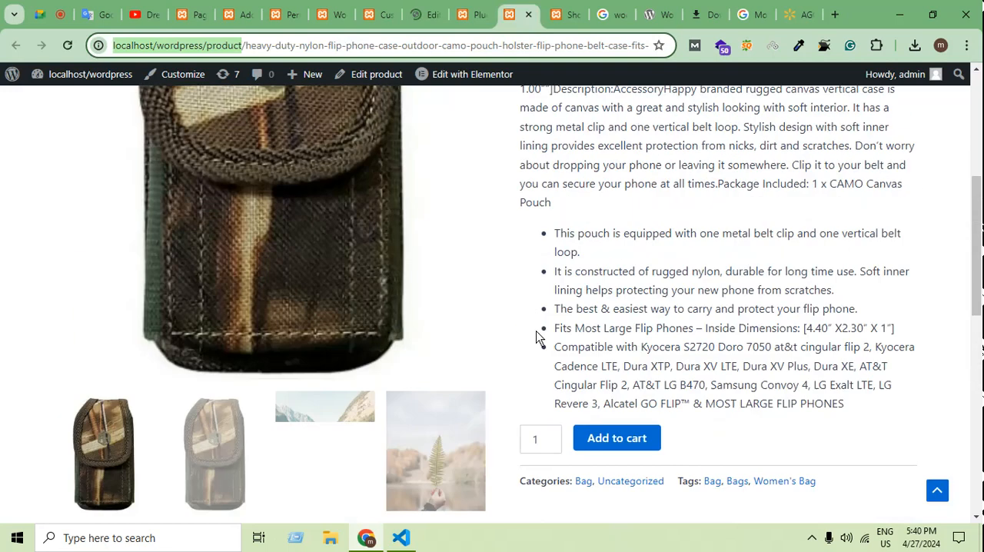
scroll(564, 333, "up", 1)
left_click(566, 14)
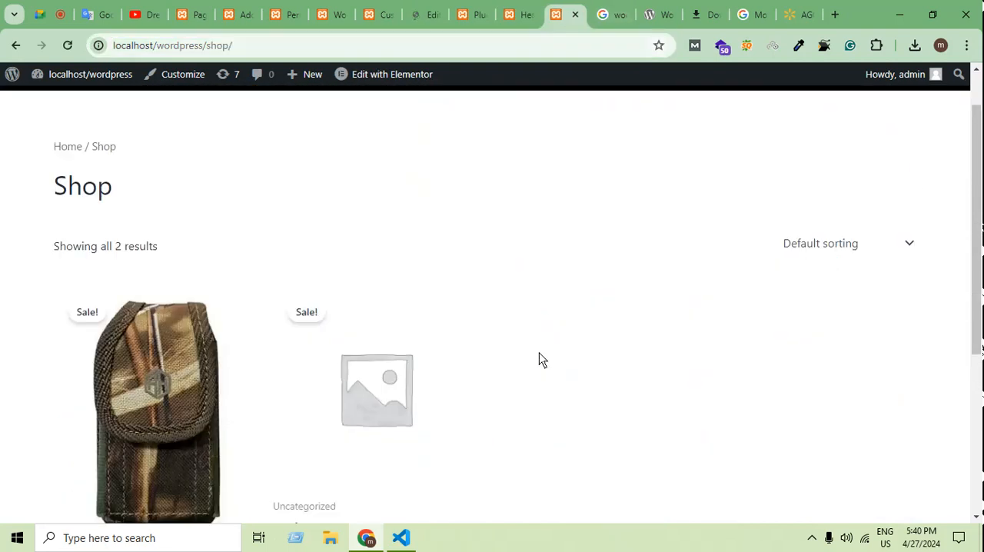
left_click(68, 45)
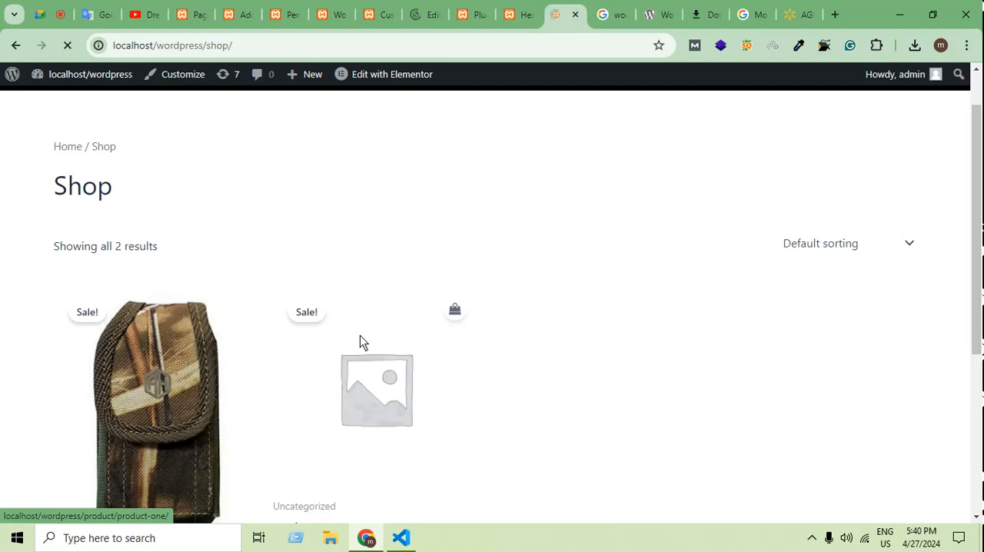
scroll(359, 335, "down", 1)
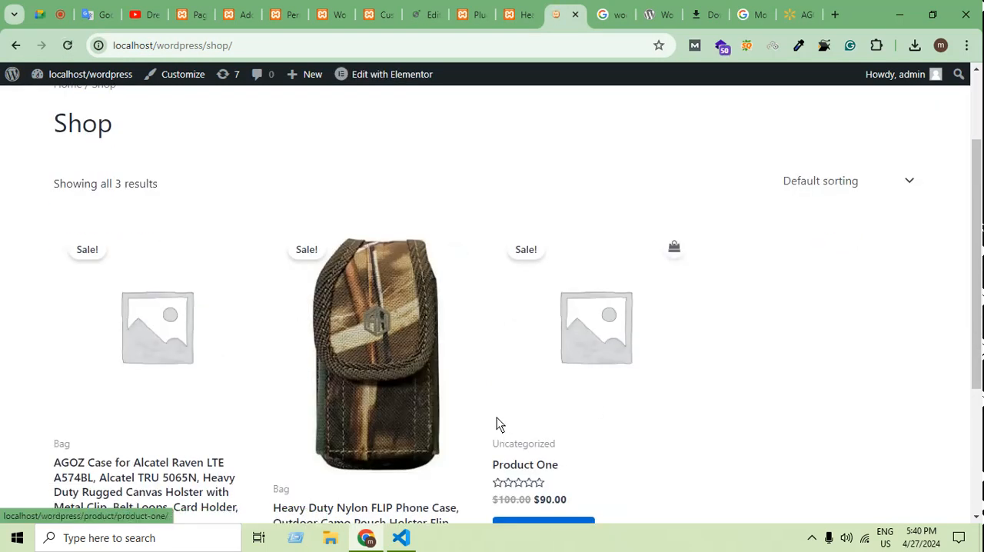
scroll(749, 407, "down", 2)
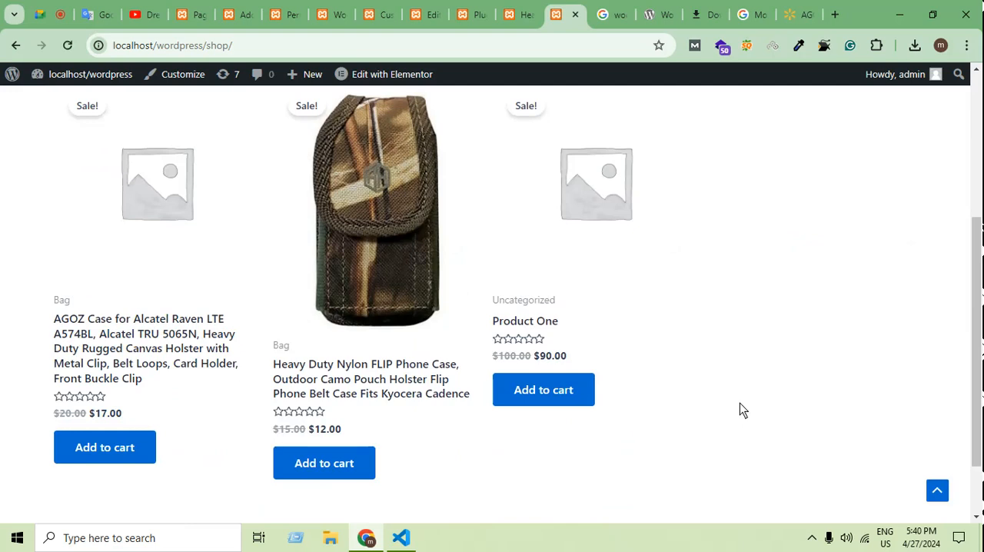
scroll(739, 411, "up", 3)
Go back to the edit page of the published AGOZ product.
left_click(335, 15)
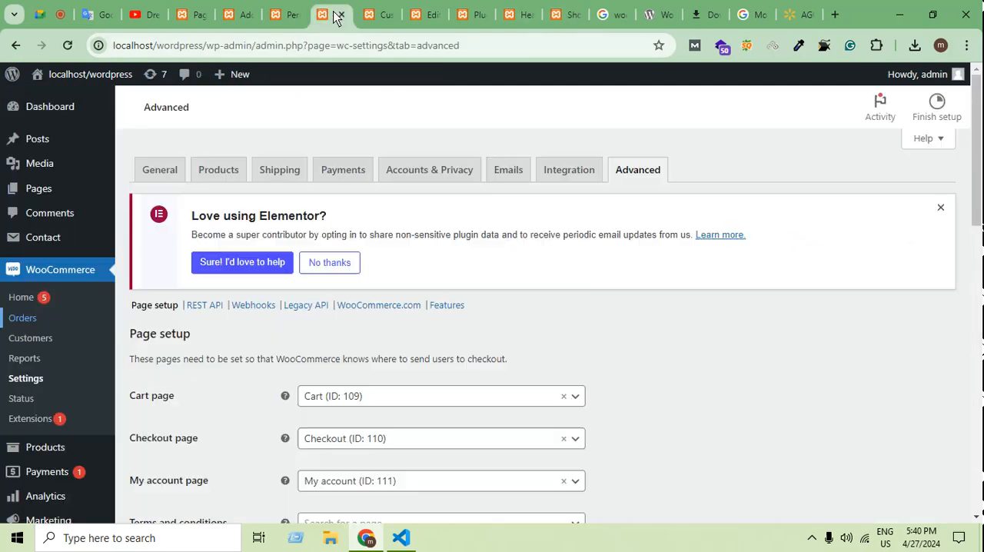
left_click(530, 14)
left_click(568, 14)
left_click(478, 13)
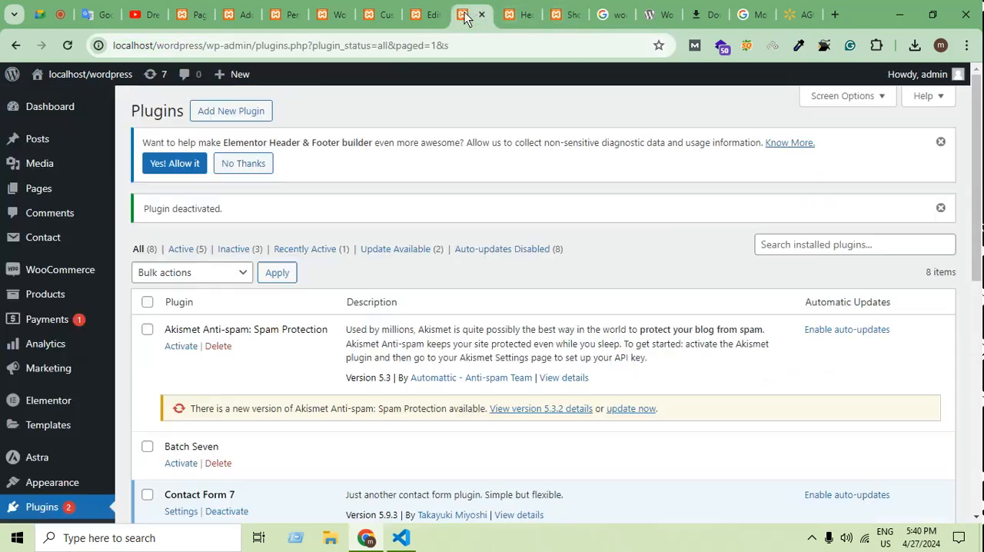
left_click(425, 14)
Assign Capture2.png from the media library as the product image of the AGOZ case.
scroll(920, 358, "down", 3)
scroll(916, 358, "down", 10)
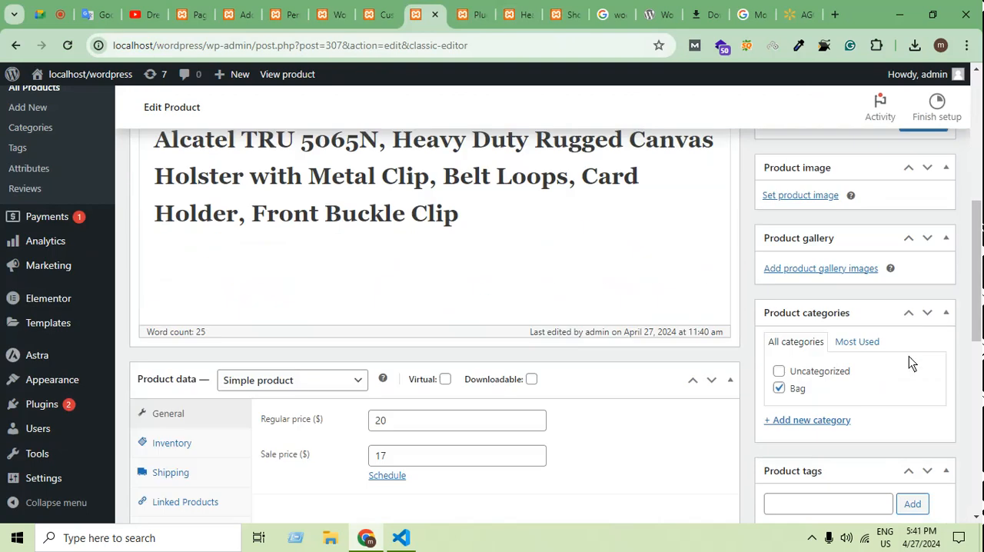
scroll(916, 360, "up", 3)
scroll(916, 356, "up", 8)
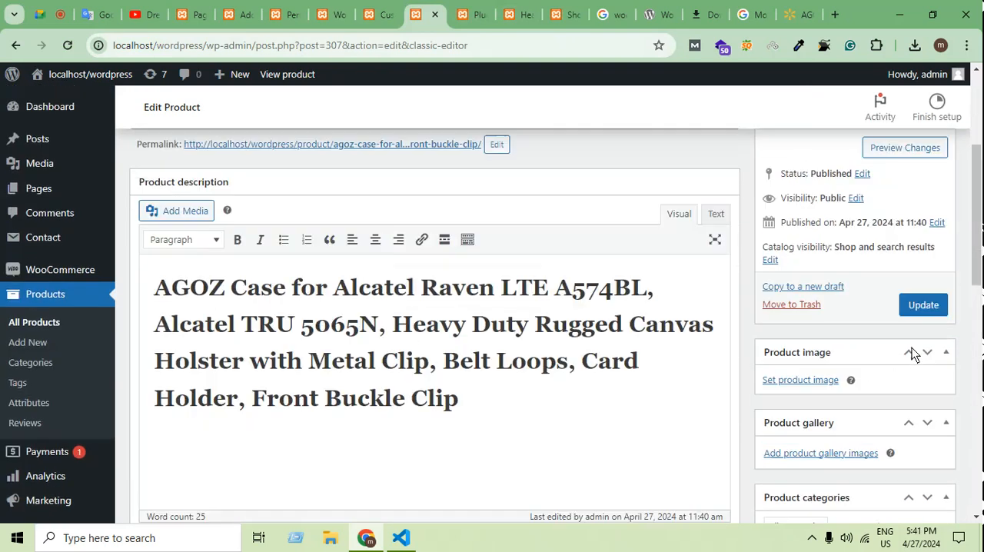
scroll(929, 356, "down", 5)
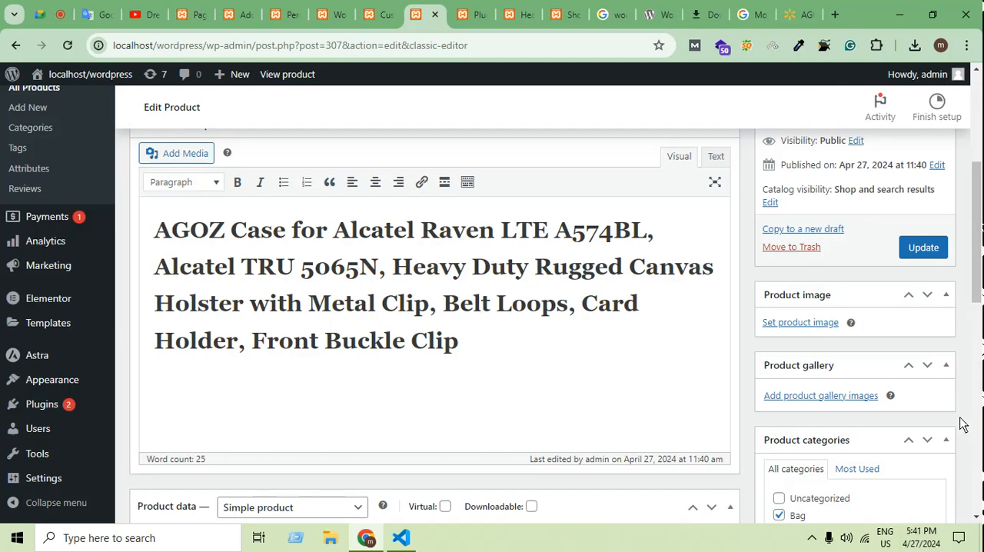
left_click(824, 323)
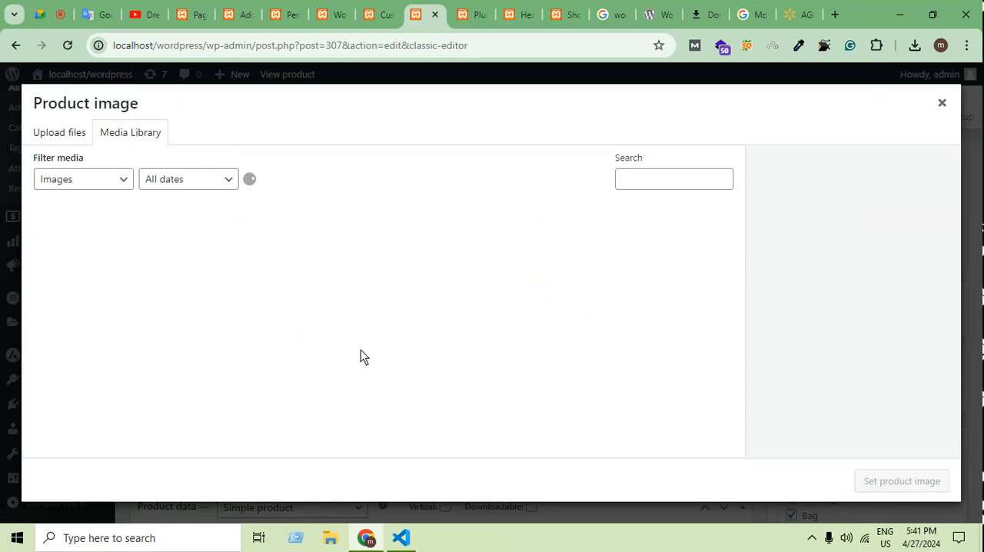
left_click(80, 267)
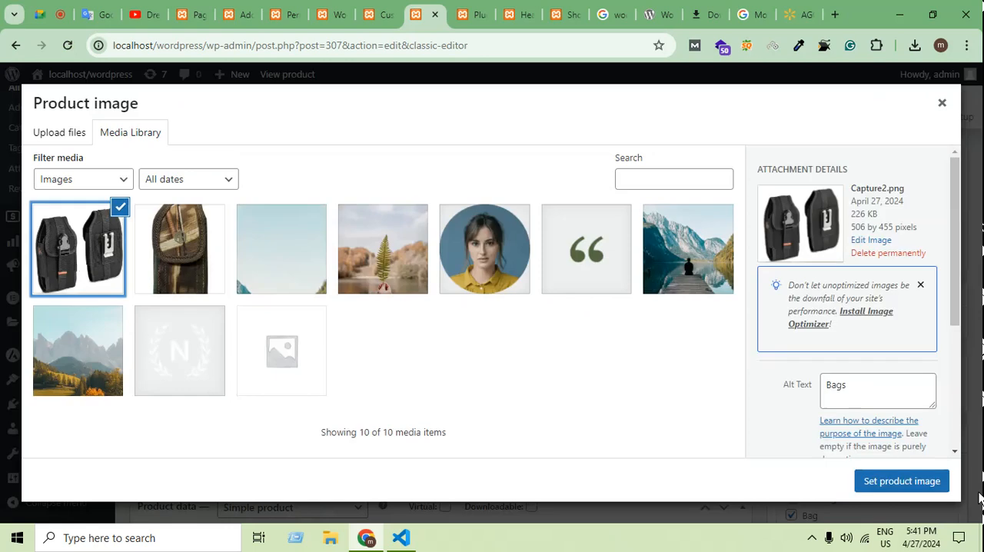
left_click(920, 492)
Update the published AGOZ product to save its product image.
scroll(916, 394, "down", 1)
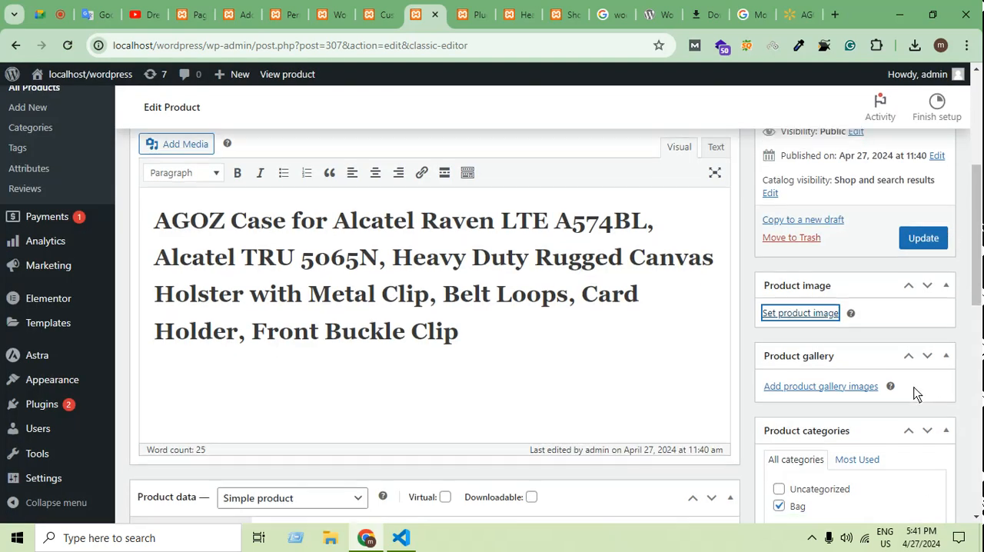
scroll(916, 394, "down", 2)
scroll(919, 388, "up", 3)
left_click(922, 321)
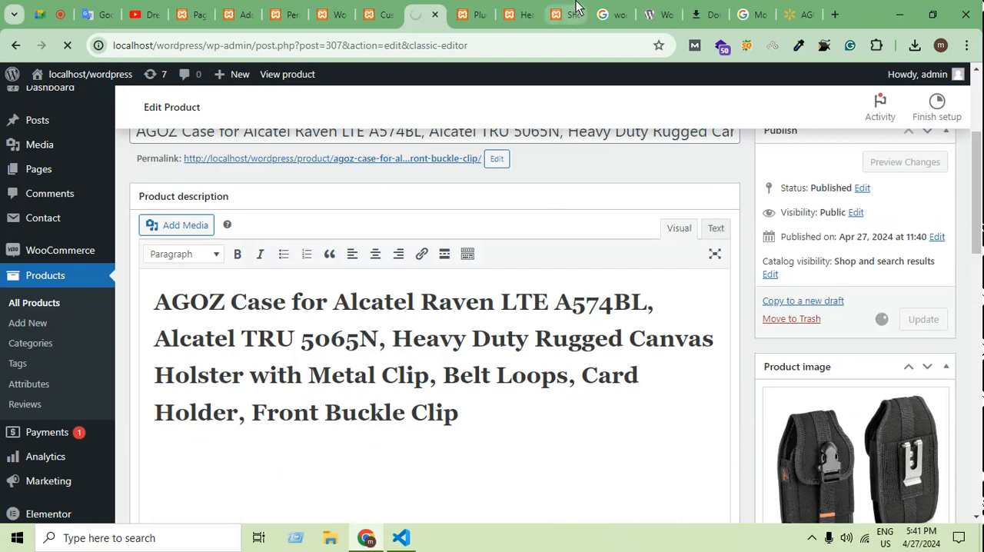
Reload the Shop page and check the product image in the AGOZ case listing.
left_click(555, 16)
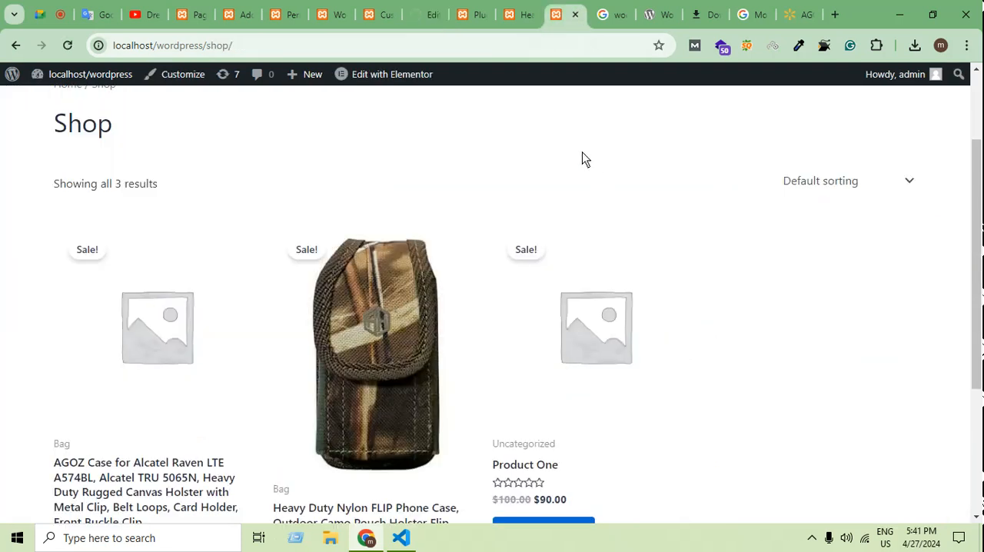
scroll(411, 413, "down", 2)
scroll(412, 406, "up", 3)
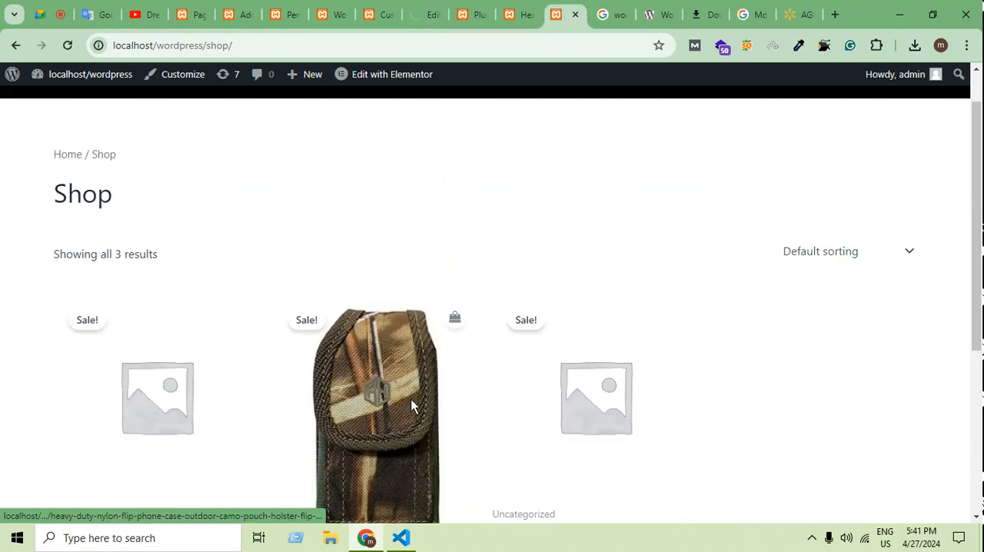
scroll(517, 257, "up", 1)
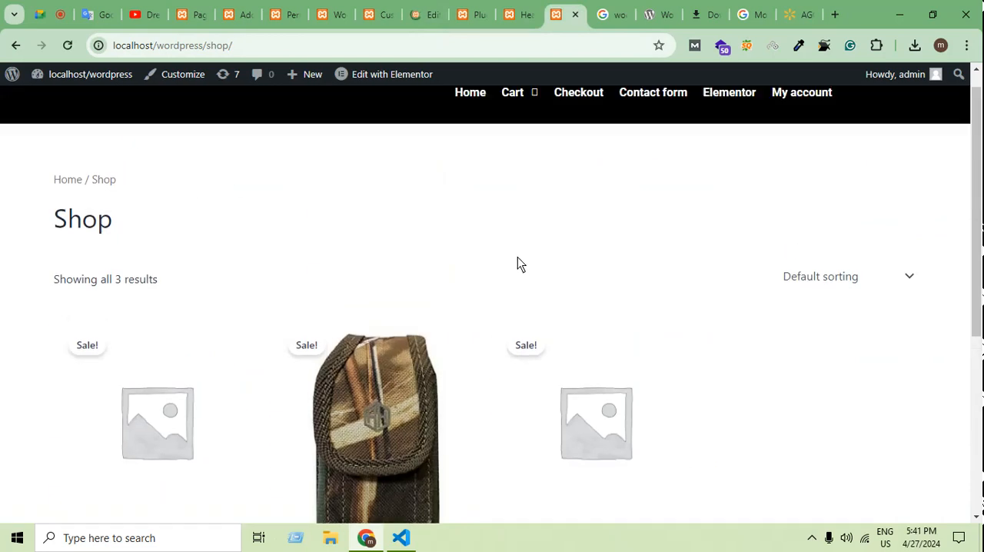
scroll(517, 257, "down", 2)
scroll(517, 269, "up", 1)
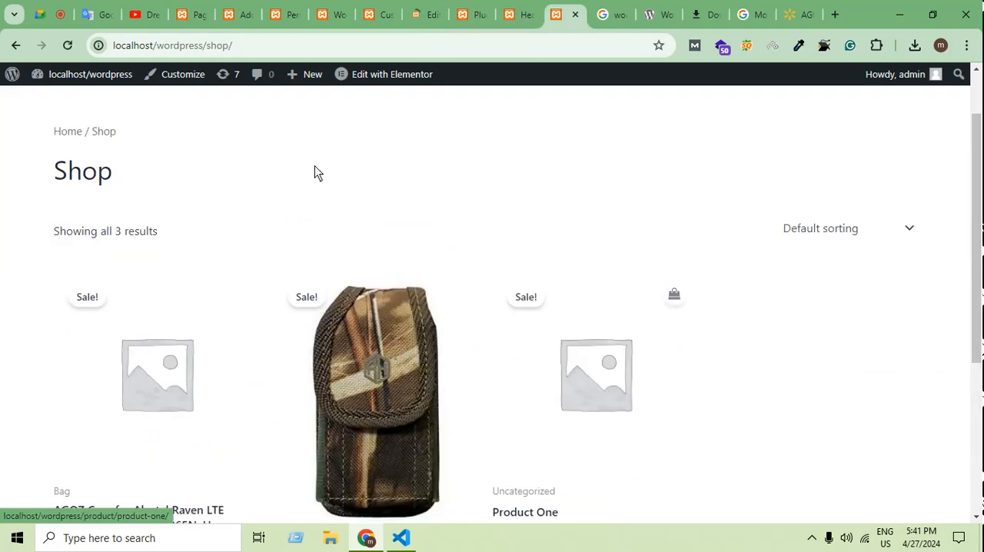
left_click(67, 45)
scroll(272, 490, "down", 2)
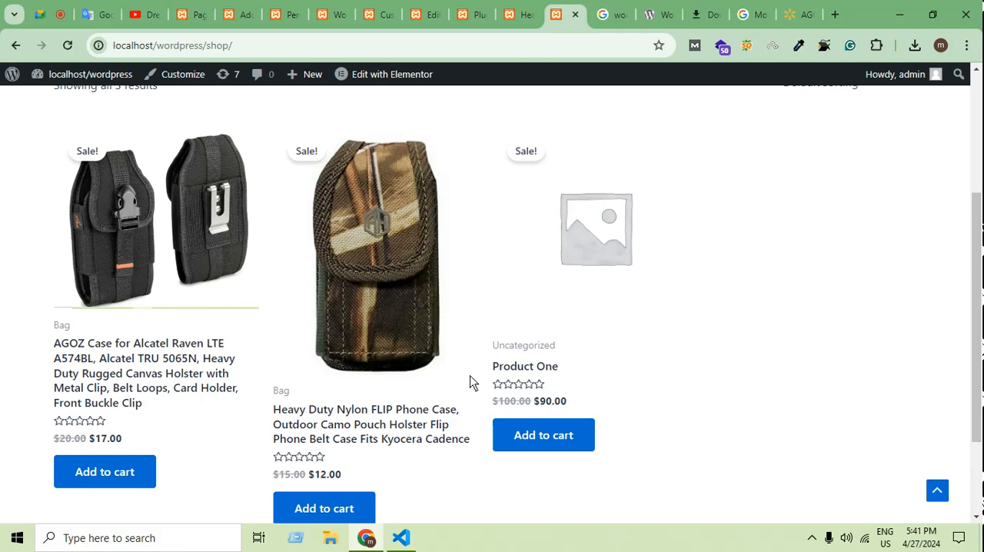
Find the open edit page of the AGOZ product among the browser tabs and return to it.
left_click(380, 12)
left_click(324, 15)
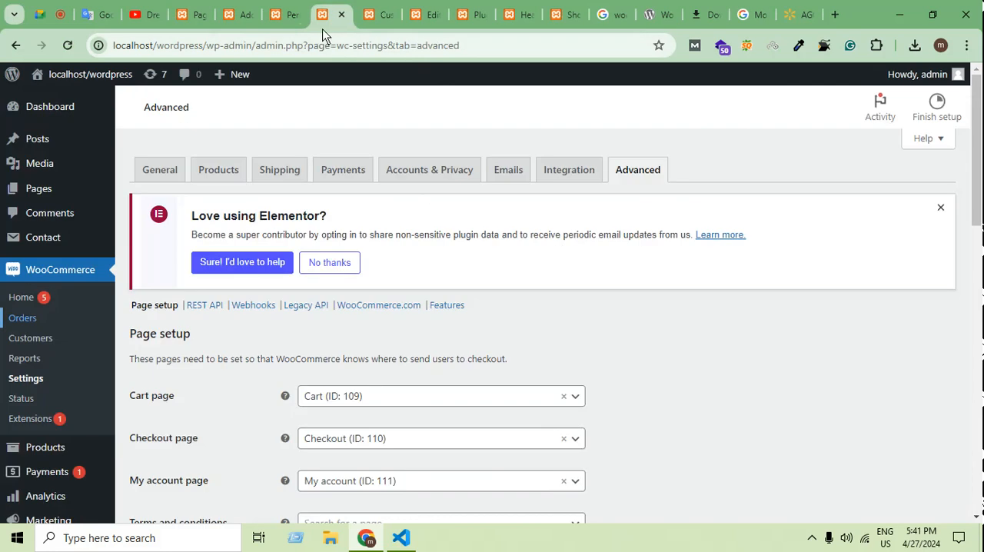
left_click(285, 14)
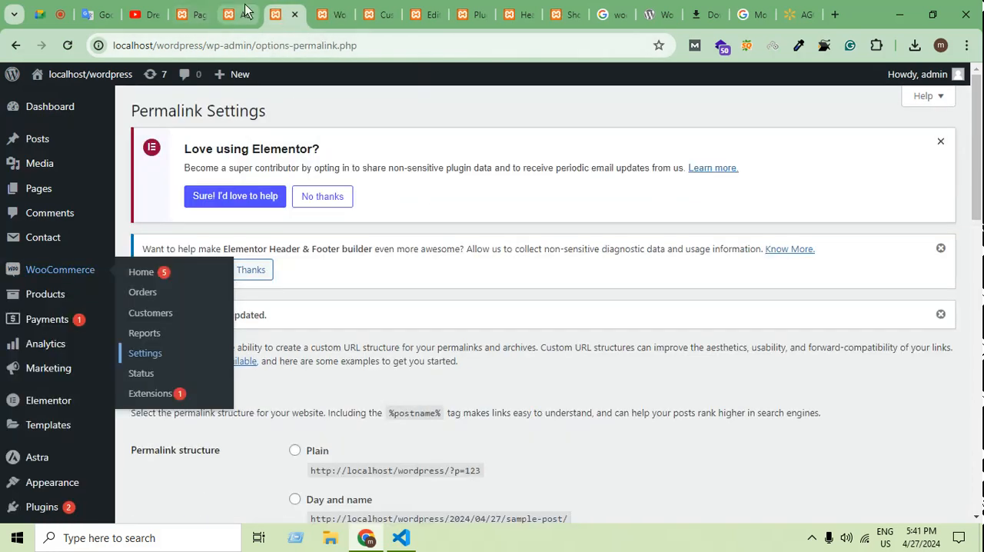
left_click(234, 14)
left_click(471, 14)
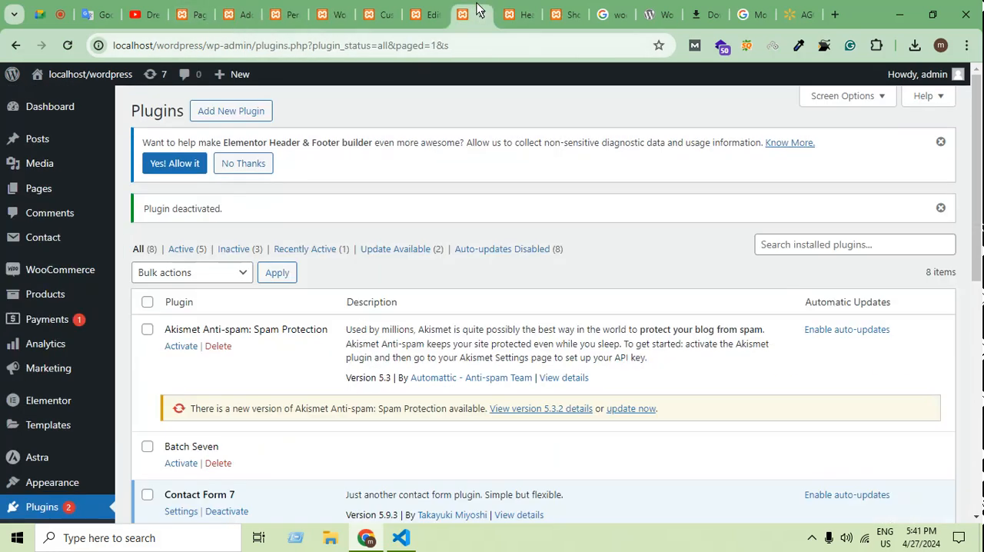
left_click(431, 16)
Review the AGOZ product's image, prices, category, tags and short description on its edit page.
scroll(948, 292, "down", 8)
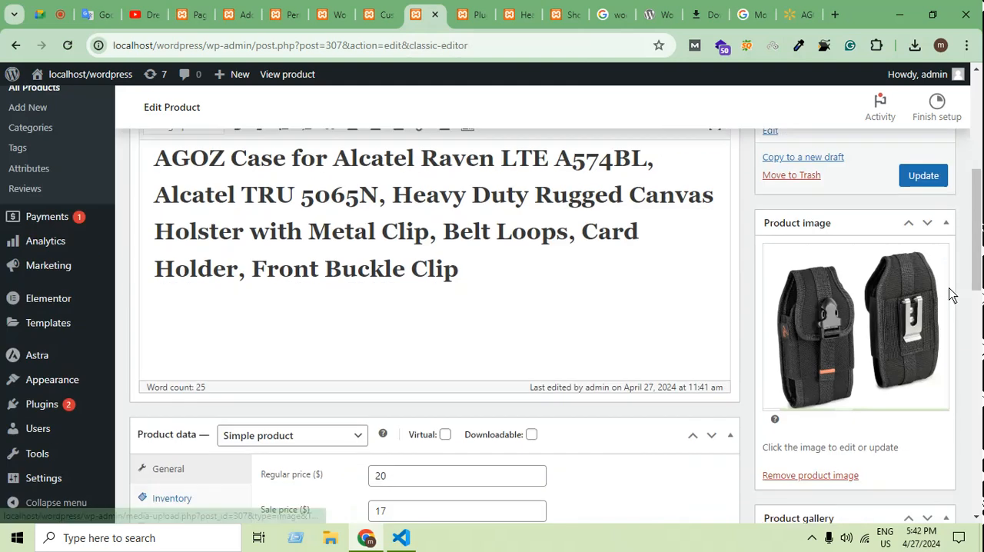
scroll(948, 292, "down", 2)
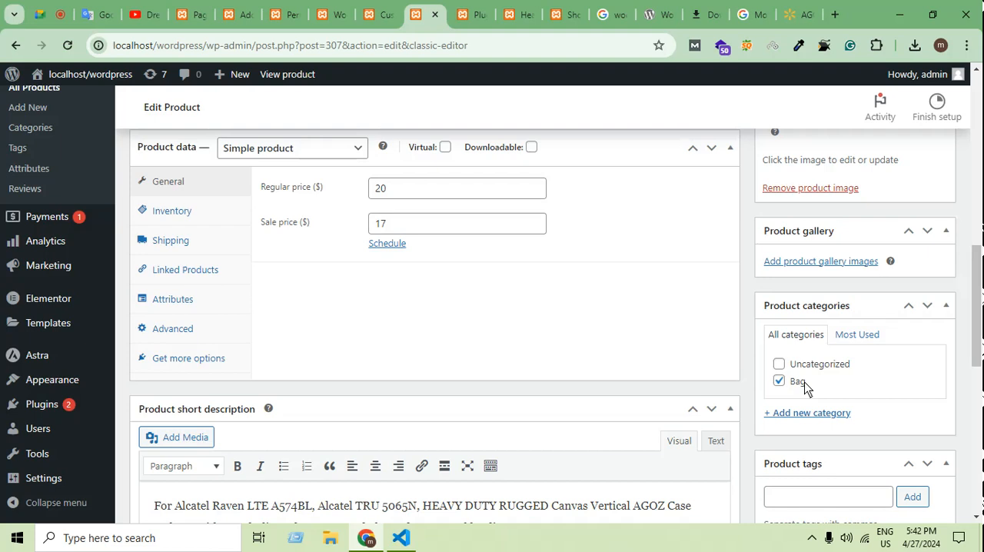
scroll(804, 388, "up", 7)
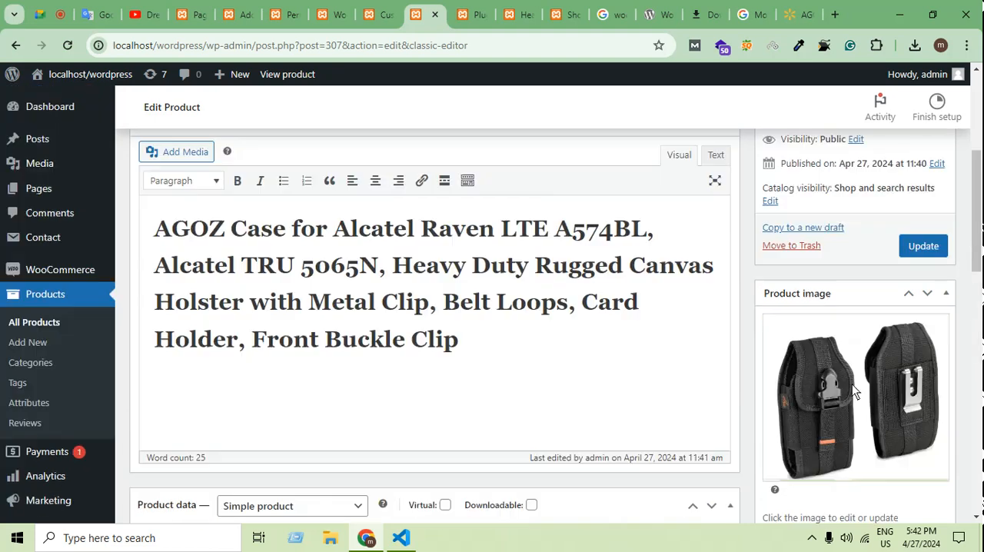
scroll(915, 361, "down", 8)
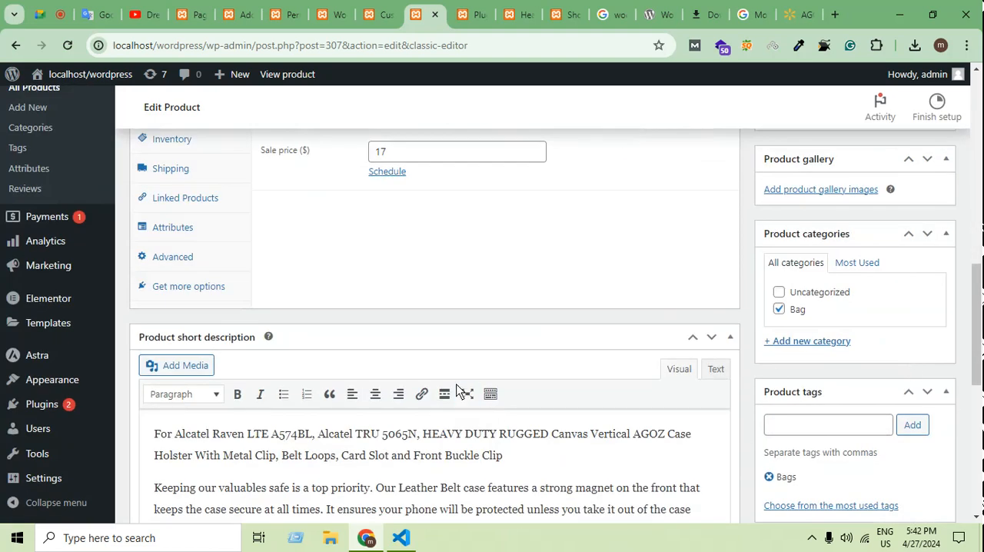
scroll(427, 370, "up", 2)
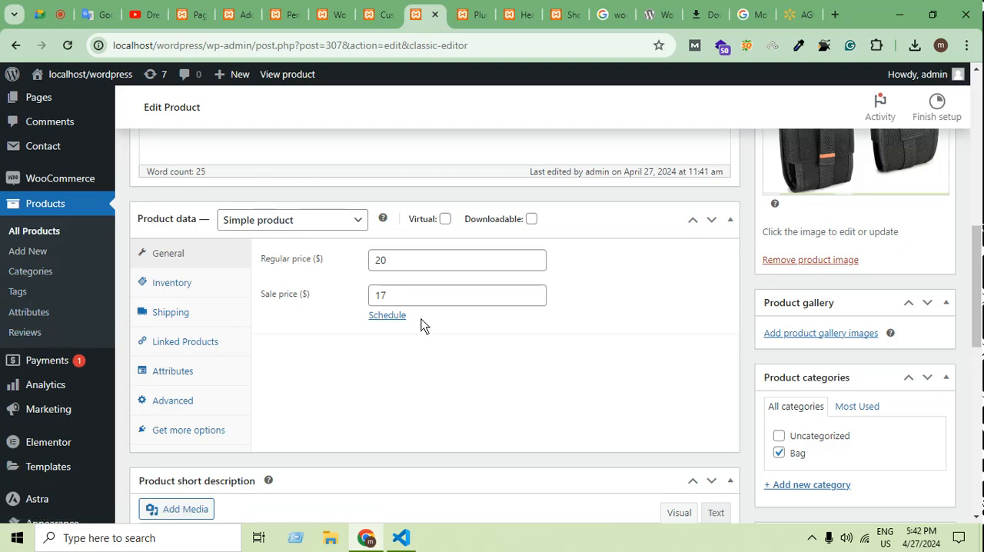
scroll(56, 426, "up", 1)
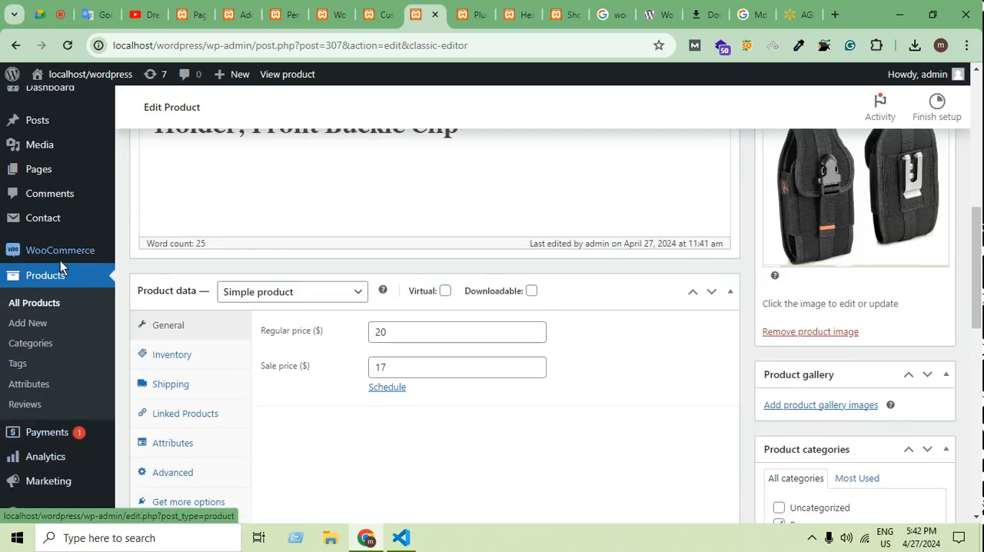
Open the WooCommerce settings in a new tab and look over the general store options.
mouse_move(97, 263)
left_click(154, 335)
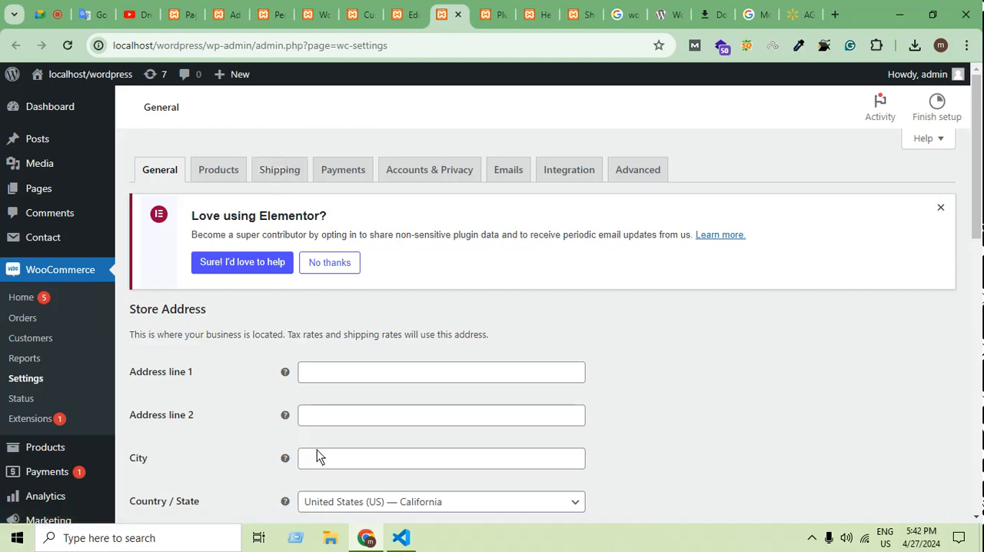
scroll(315, 444, "down", 2)
scroll(320, 459, "up", 2)
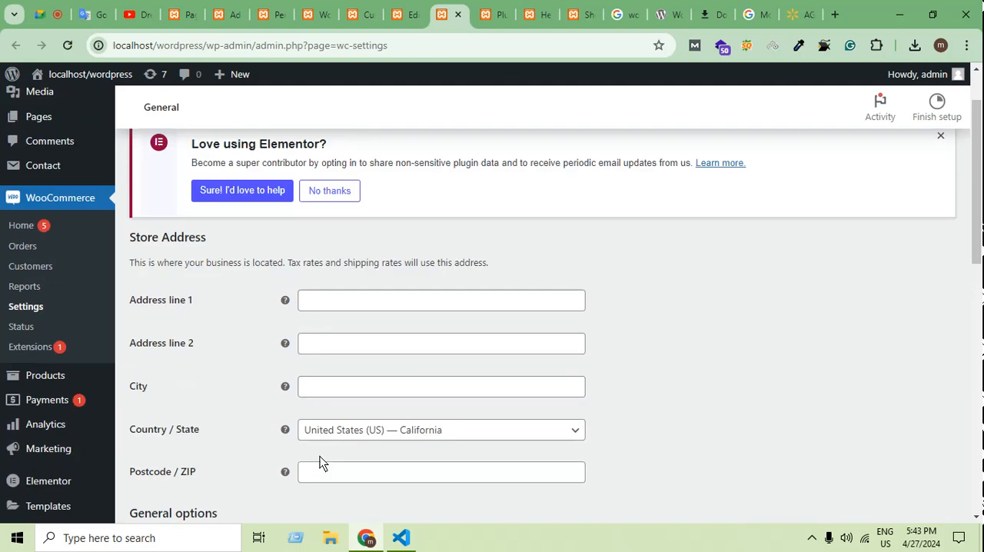
scroll(315, 460, "down", 2)
Open the list of all products and look through its entries.
mouse_move(22, 305)
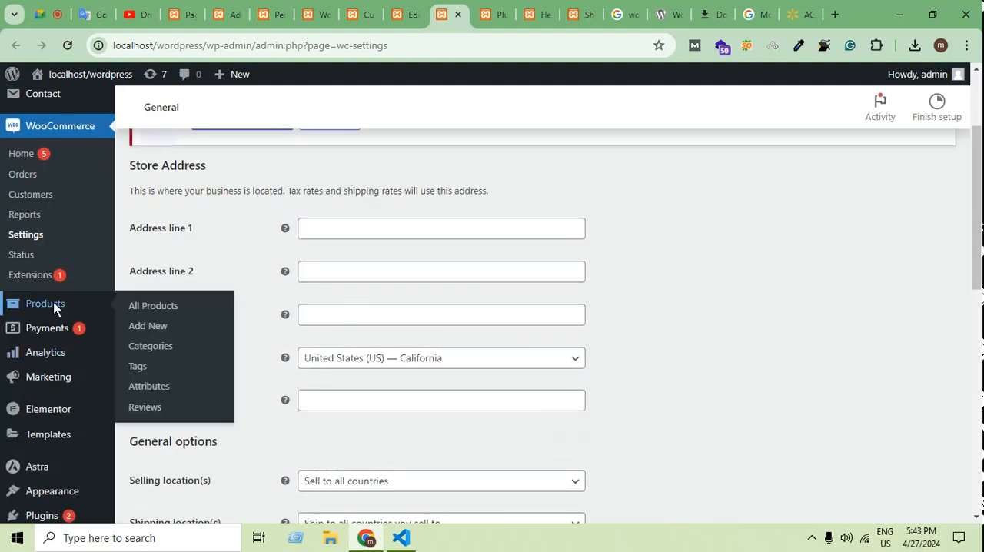
left_click(145, 307)
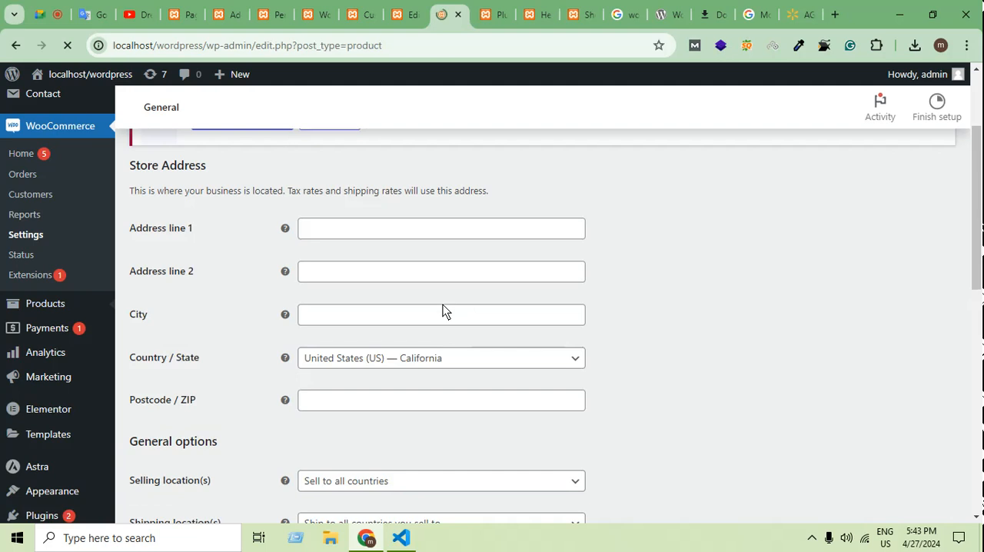
scroll(513, 362, "down", 3)
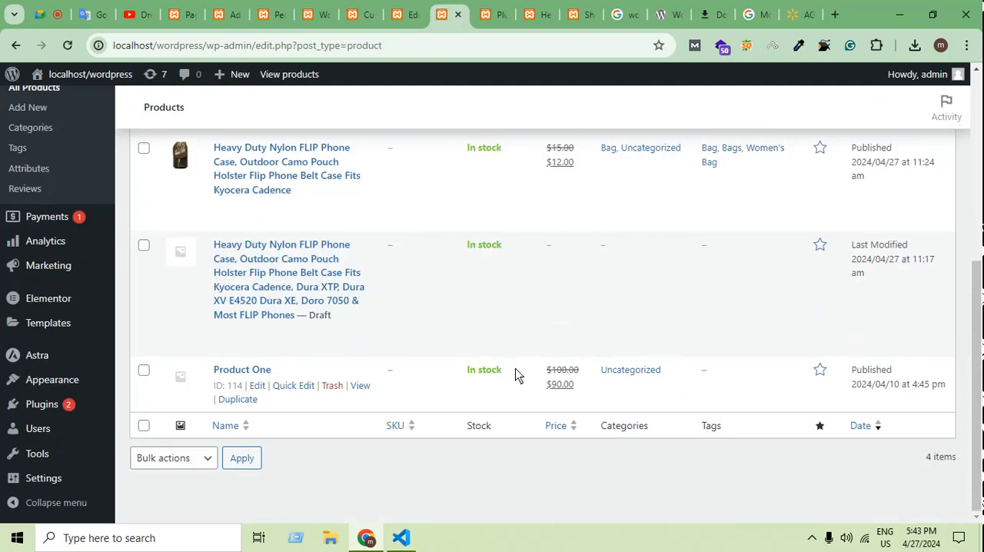
scroll(515, 374, "up", 2)
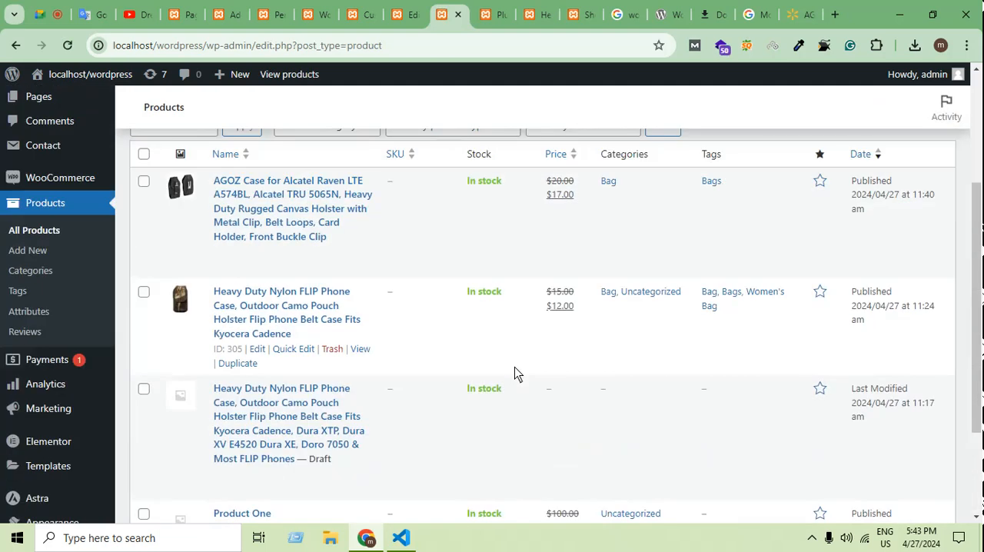